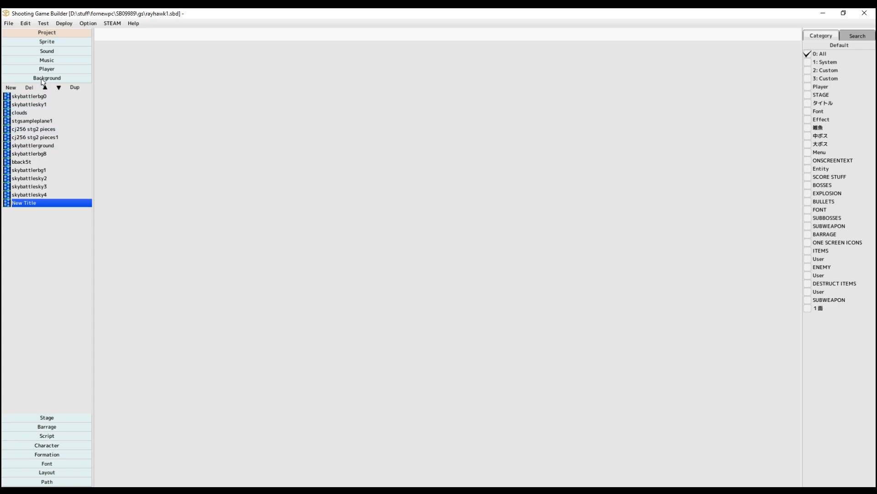
- Open the New Title background and load Bback1s.bmp from the Image folder as its image file
double_click(26, 203)
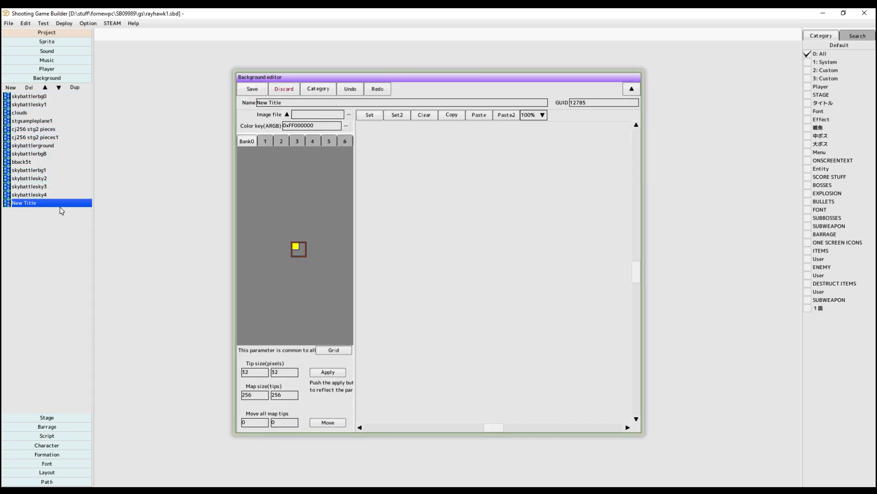
click(348, 115)
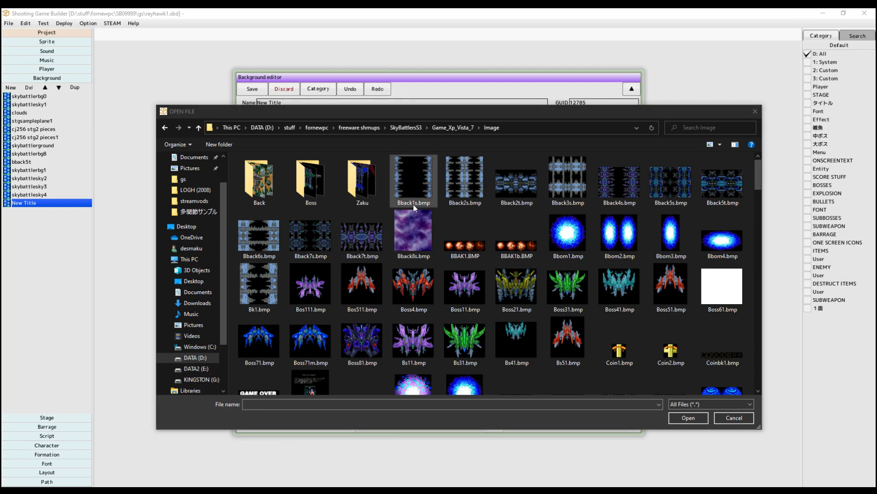
click(416, 189)
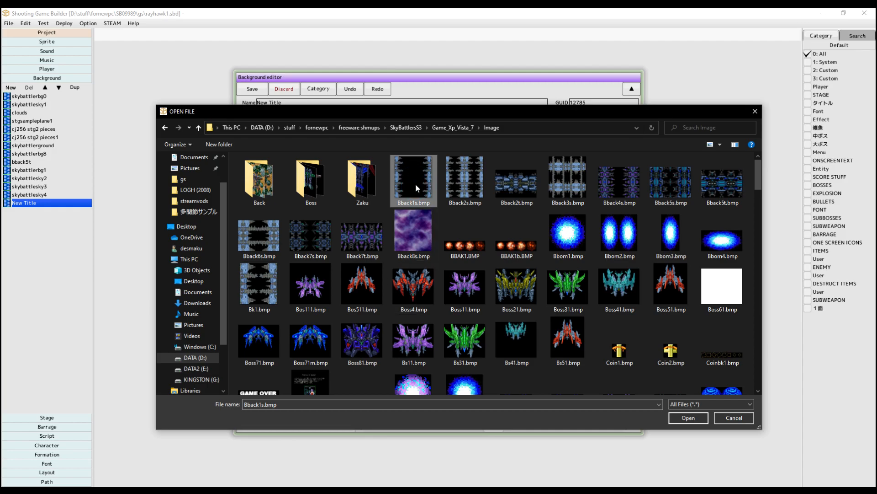
double_click(417, 188)
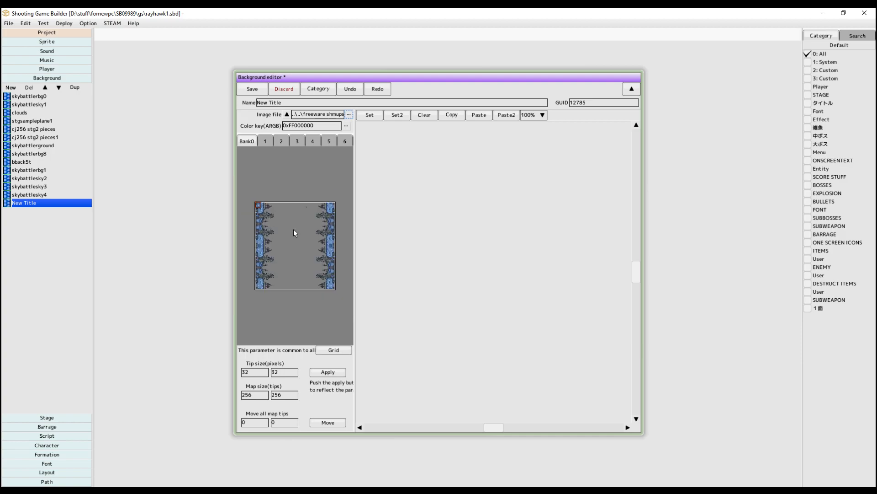
scroll(287, 237, up, 5)
scroll(287, 236, down, 8)
scroll(287, 236, up, 2)
scroll(288, 238, up, 2)
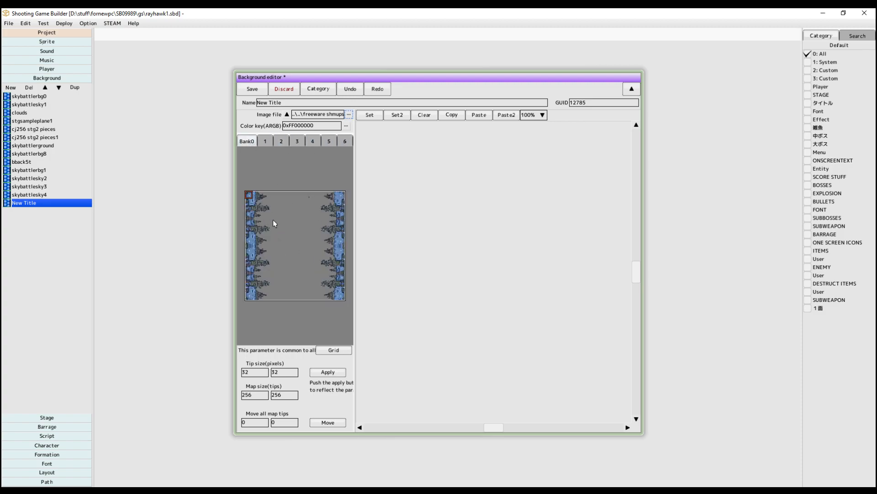
- Show the tile grid over the source image and the map
click(334, 350)
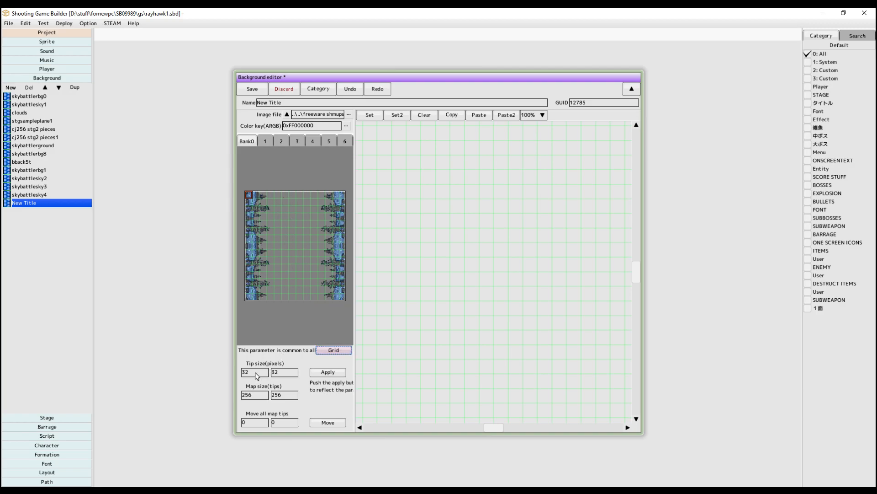
click(264, 197)
scroll(468, 193, down, 9)
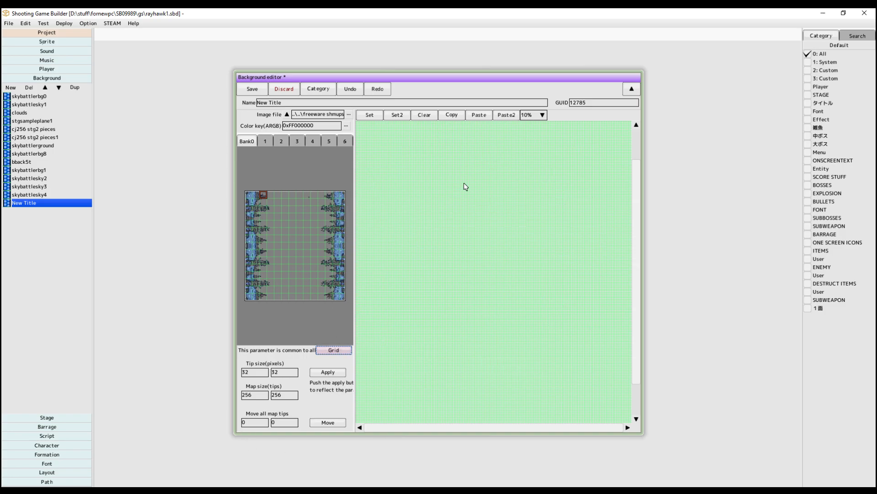
- Set the map size to 16 by 16 tips and apply it
click(259, 397)
double_click(258, 398)
text(16)
double_click(279, 396)
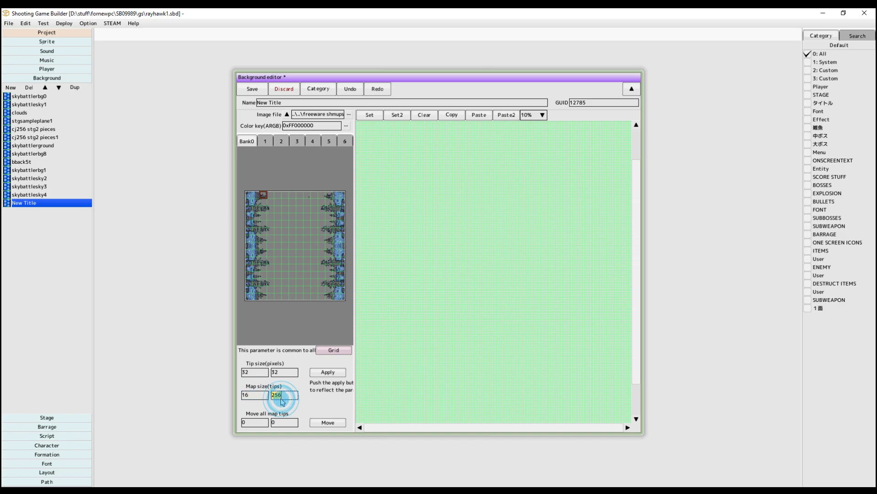
text(16)
click(327, 371)
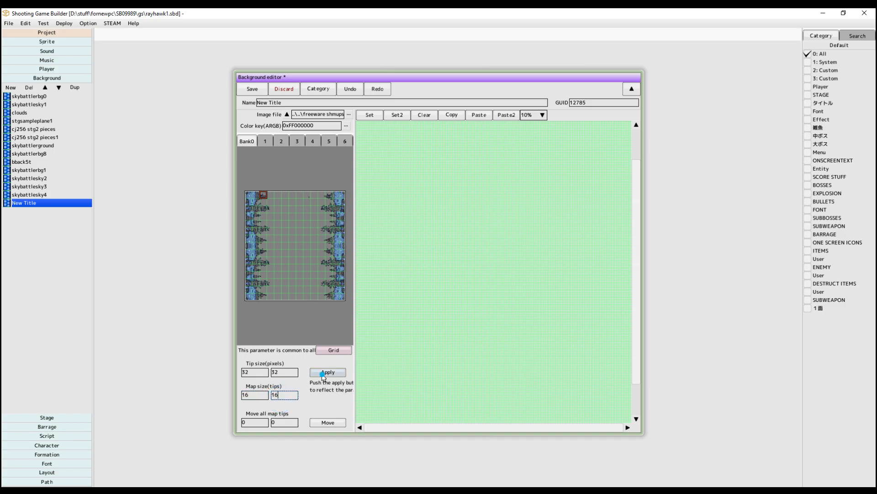
scroll(455, 292, down, 1)
scroll(325, 270, down, 5)
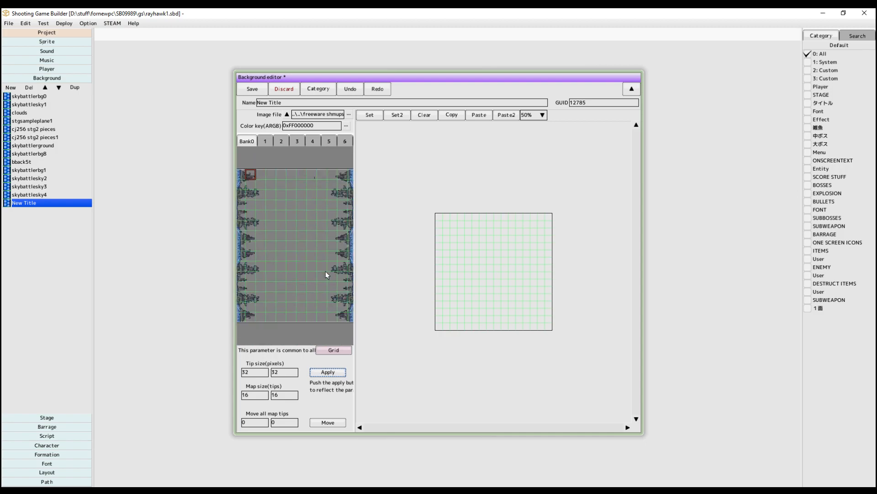
- Try to select the entire source image in Bank0 as the tile selection
drag(248, 196, 276, 199)
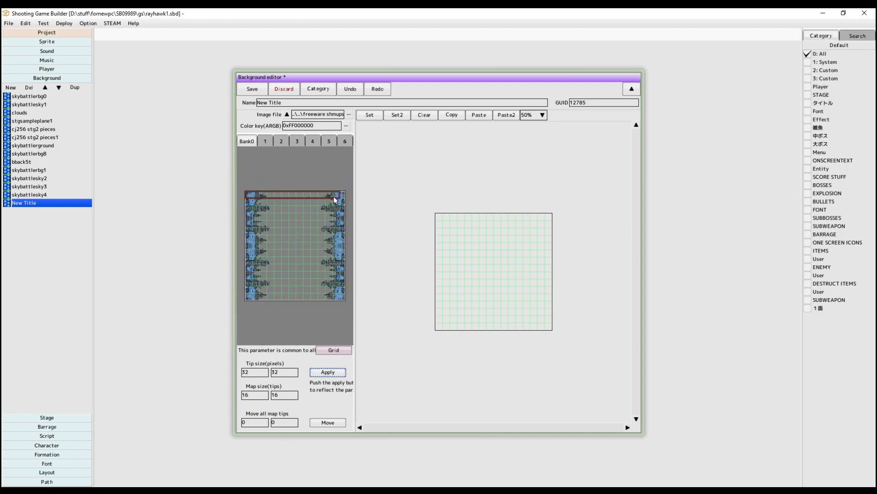
drag(342, 196, 347, 318)
drag(244, 192, 355, 300)
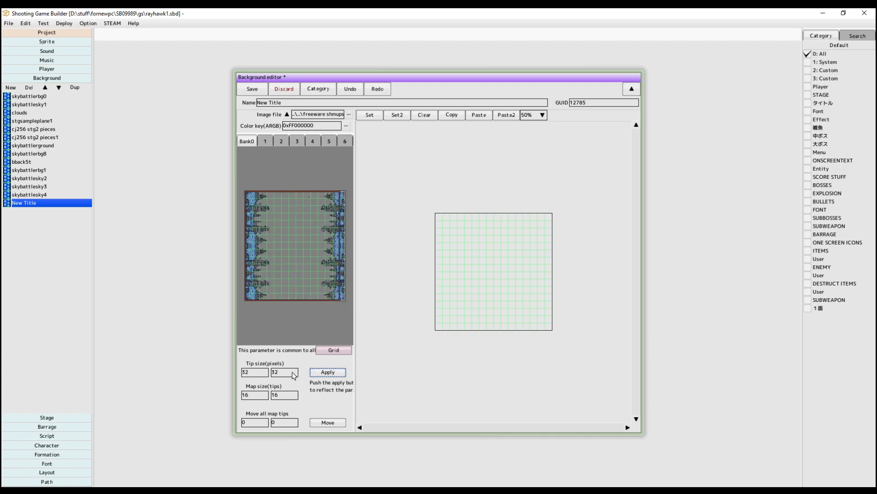
- Set the tip width to 33 pixels, apply it, and select the entire source image in Bank0
double_click(249, 373)
text(33)
click(315, 372)
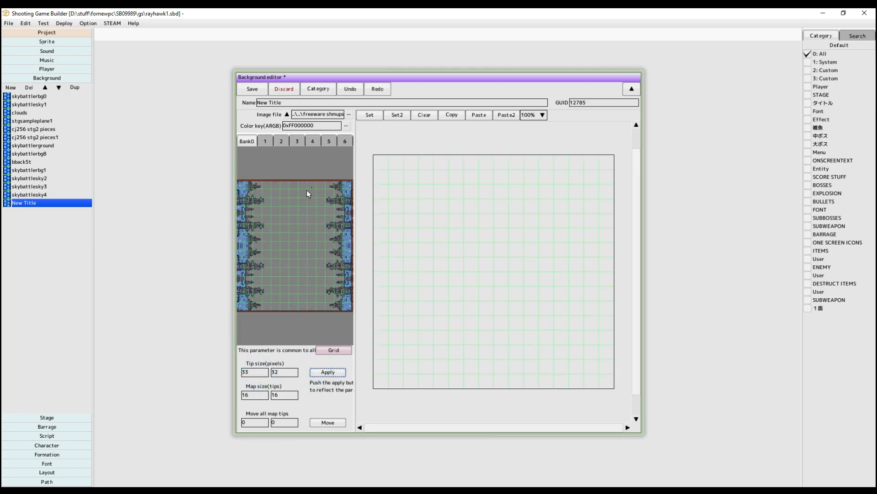
drag(250, 193, 355, 304)
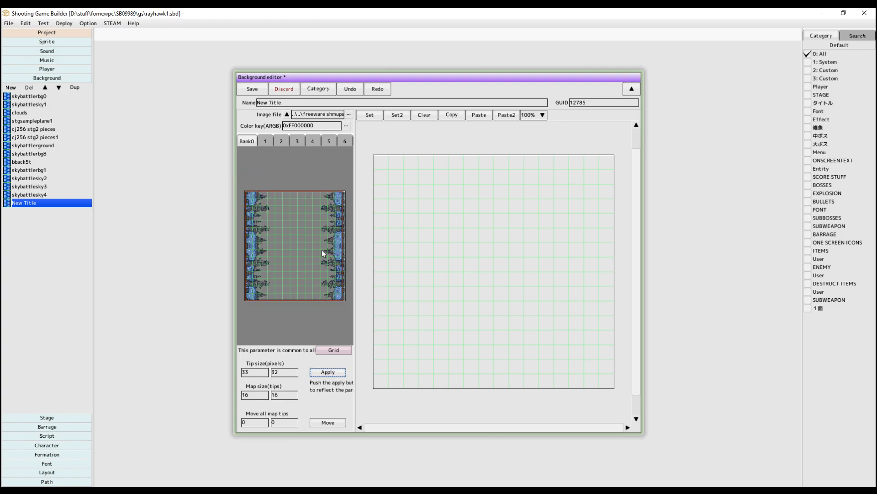
- Try a tip width of 34 pixels and select the source image with that tip size
double_click(258, 372)
text(3)
click(316, 371)
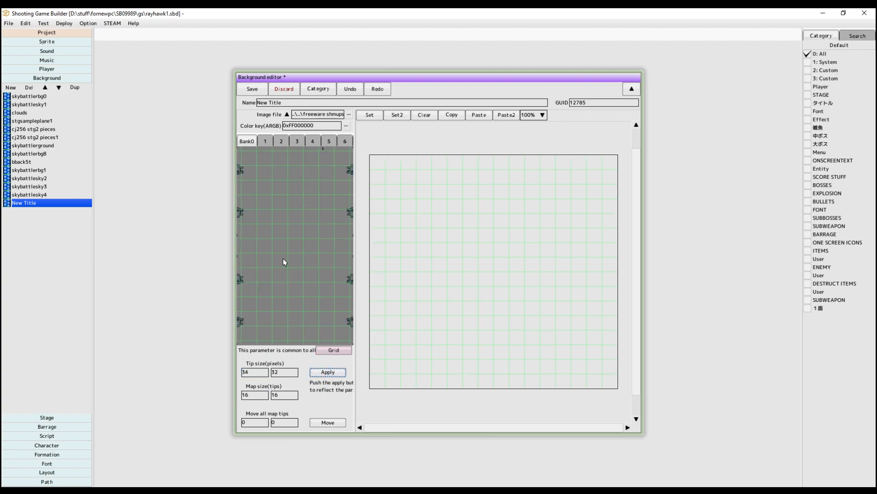
drag(245, 191, 356, 305)
drag(345, 201, 235, 333)
- Return the tip width to 33 pixels, apply it, and reselect the full source image
double_click(258, 377)
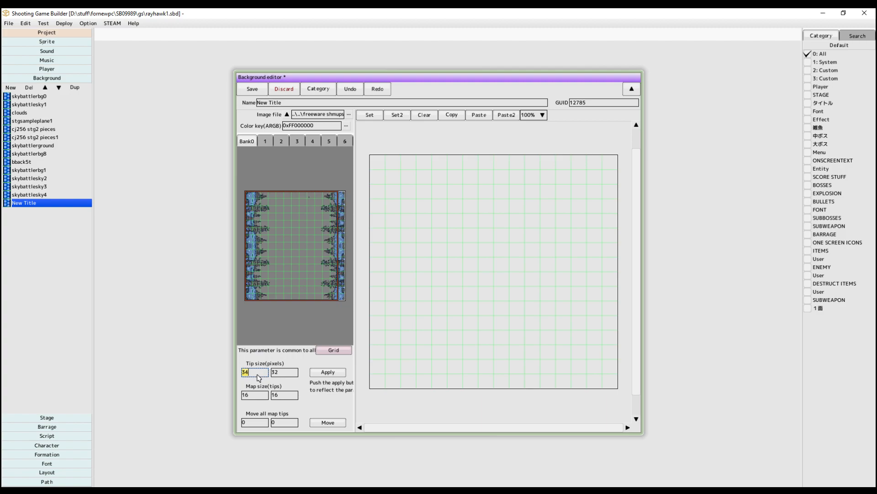
text(33)
click(328, 372)
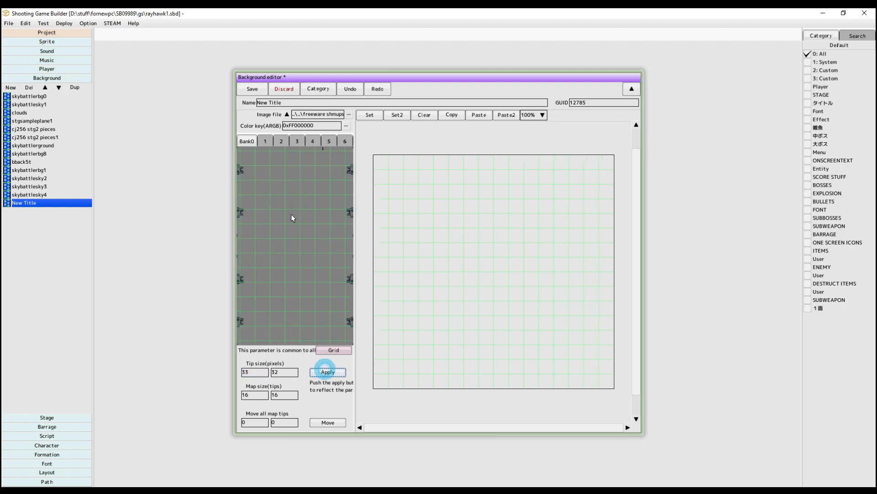
click(289, 204)
drag(245, 194, 355, 306)
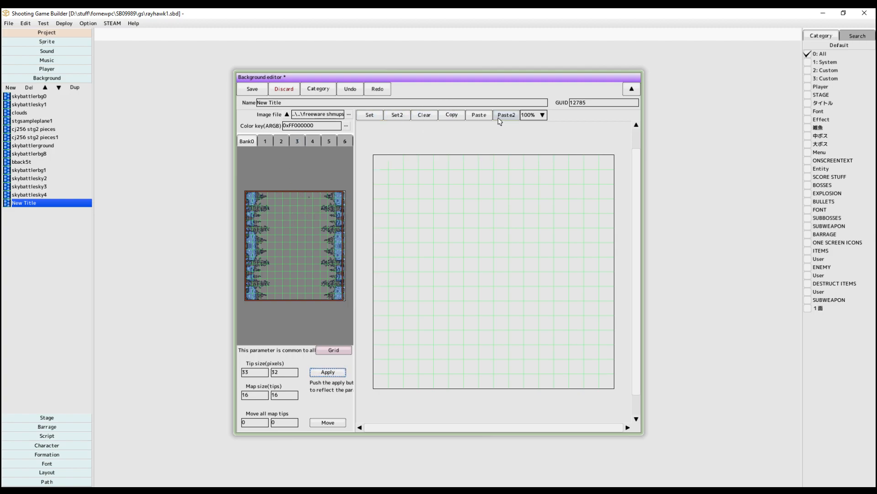
- Paint the selected tile pattern over the map with Set, starting the strokes from different cells
click(371, 114)
click(381, 162)
click(397, 180)
drag(376, 190, 491, 341)
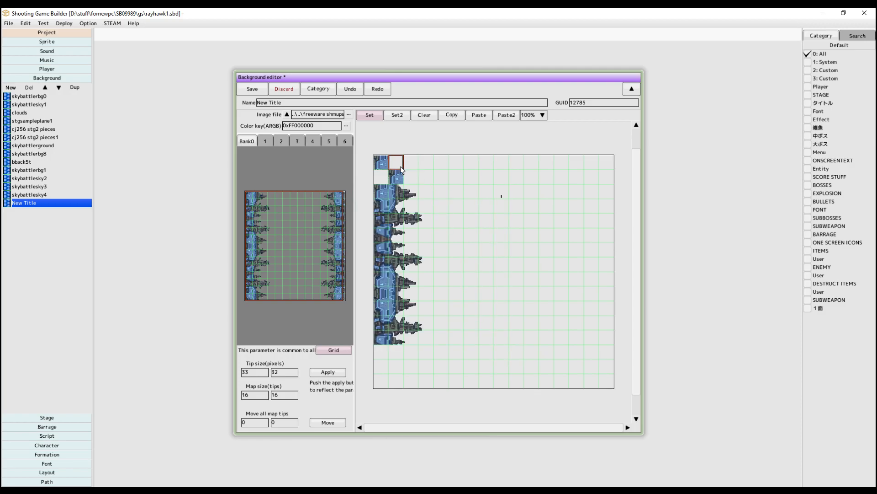
drag(378, 161, 620, 375)
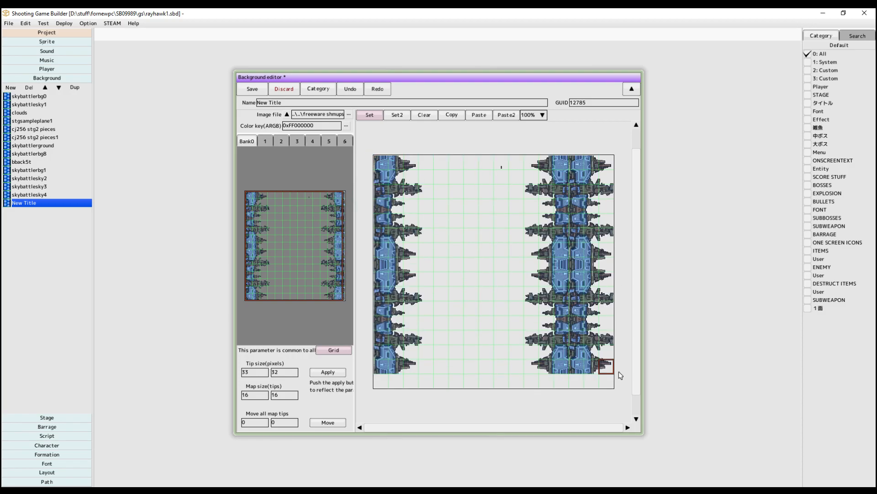
scroll(498, 263, down, 2)
drag(429, 204, 612, 340)
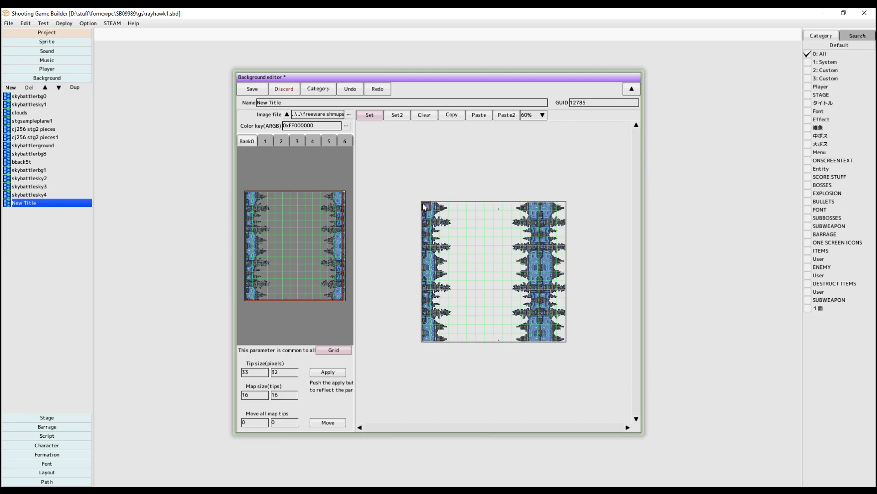
drag(459, 202, 594, 396)
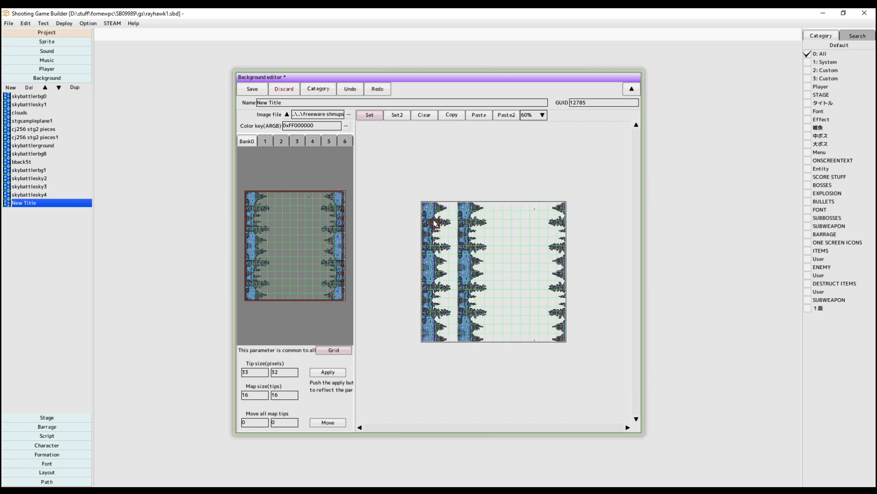
drag(421, 201, 625, 383)
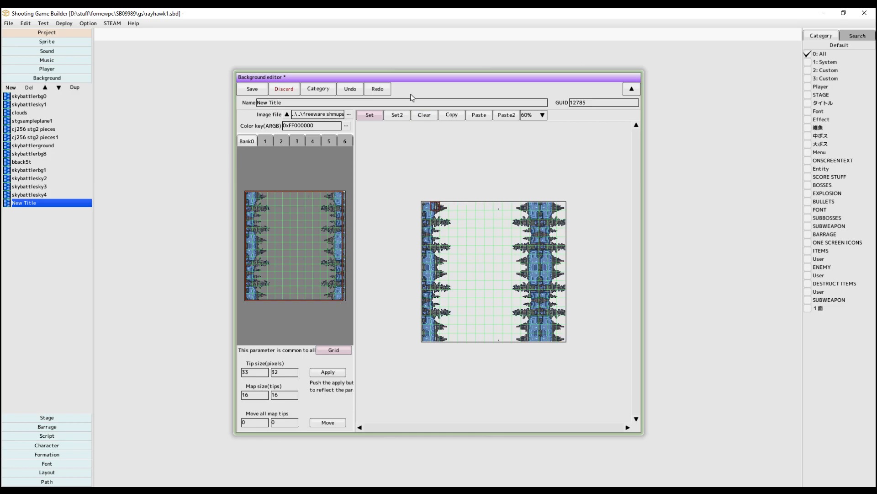
drag(424, 200, 597, 336)
drag(424, 201, 541, 389)
- Clear the painted map and stamp the whole tile selection at several positions with Set2
click(424, 115)
drag(429, 207, 591, 337)
click(397, 115)
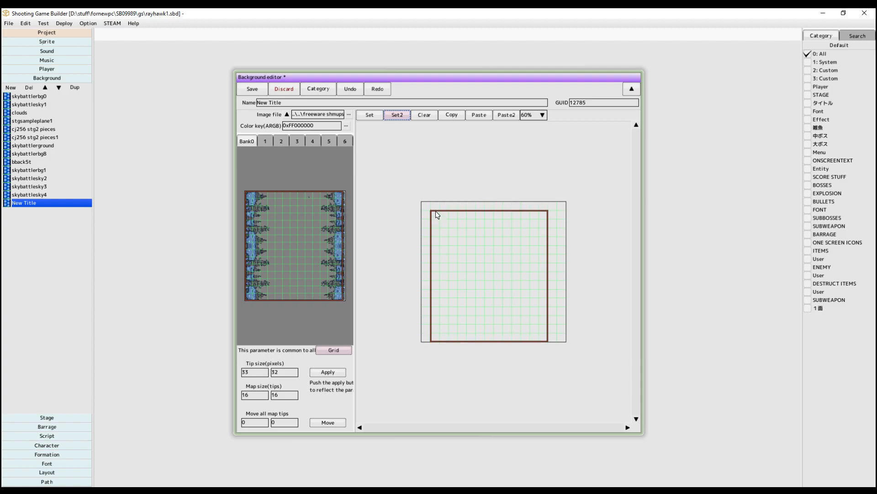
click(434, 211)
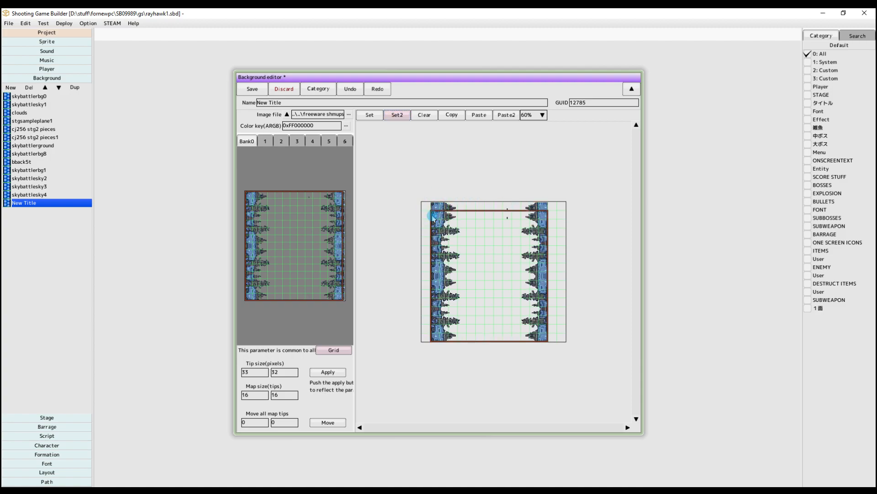
click(431, 206)
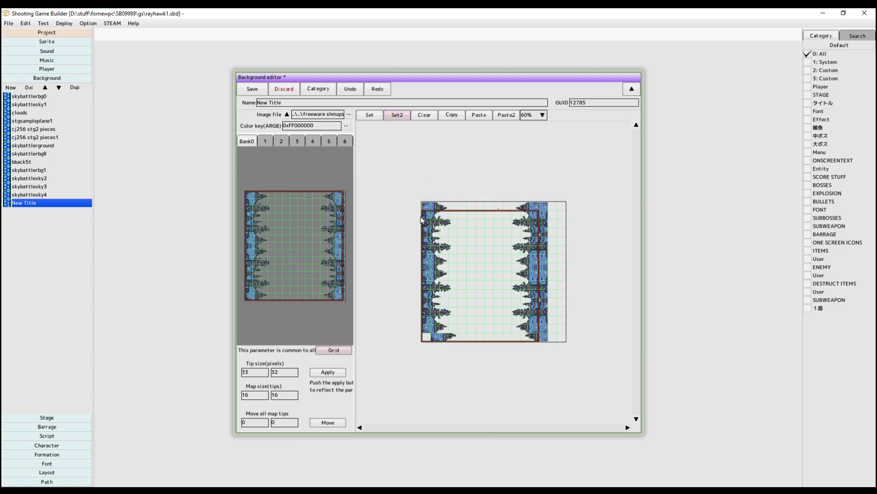
click(420, 209)
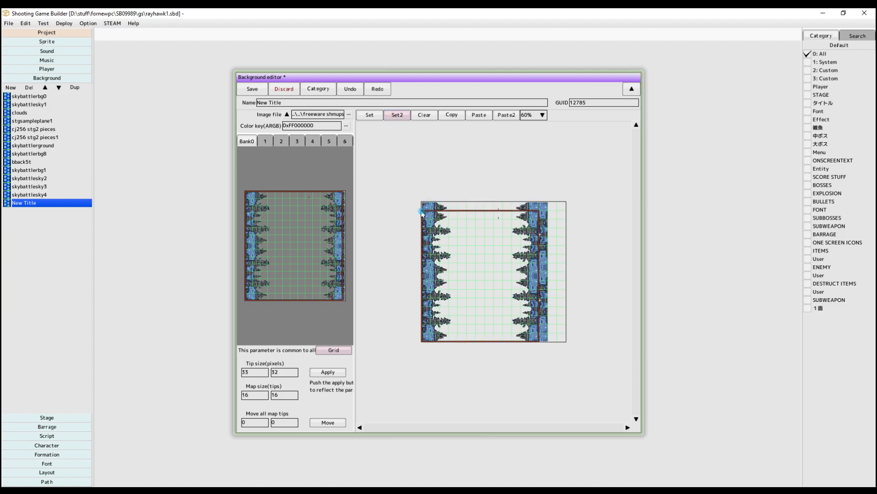
click(551, 208)
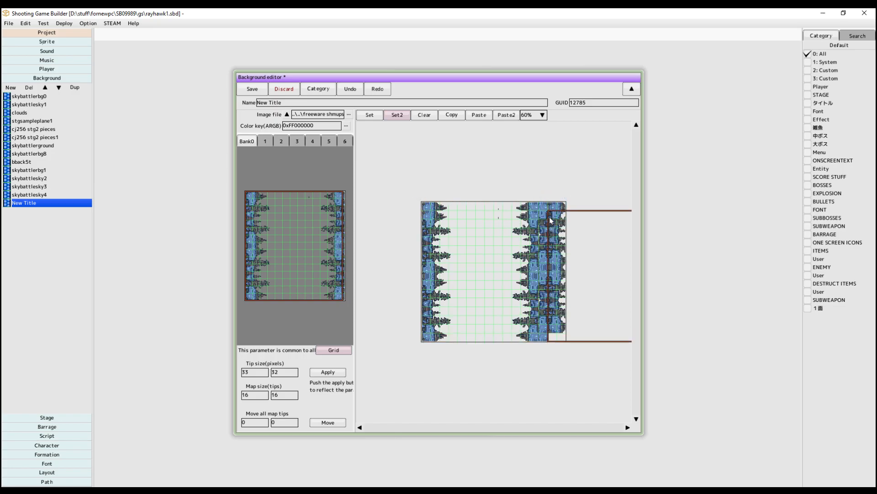
click(548, 210)
click(399, 196)
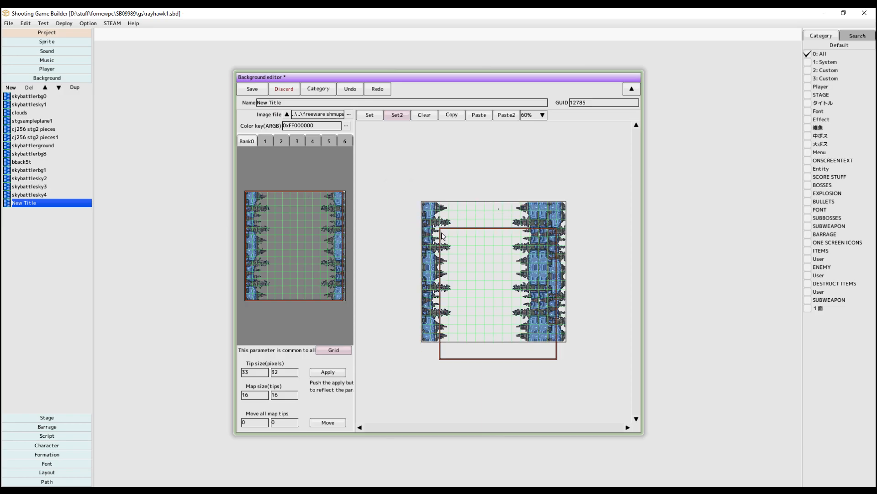
- Clear all stamped tiles from the map
scroll(442, 233, down, 3)
scroll(442, 232, up, 2)
click(424, 114)
mouse_move(440, 207)
mouse_down()
mouse_move(600, 283)
mouse_move(598, 344)
mouse_up()
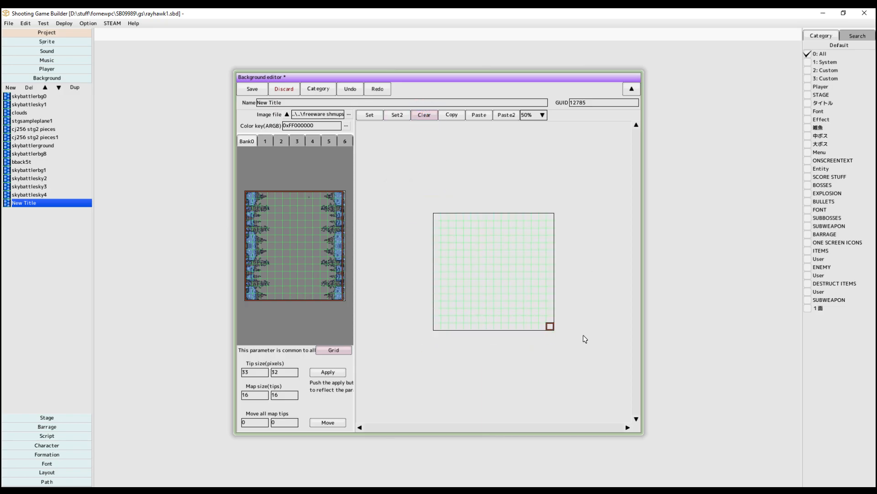
- Activate Set2, set the map height to 14 tips, and apply it
click(285, 394)
click(409, 118)
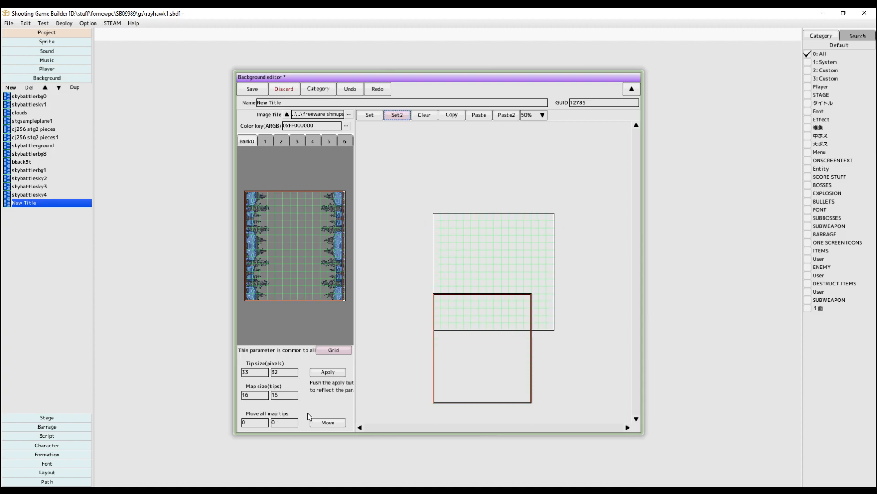
double_click(281, 397)
click(336, 374)
scroll(441, 215, down, 3)
scroll(396, 164, down, 2)
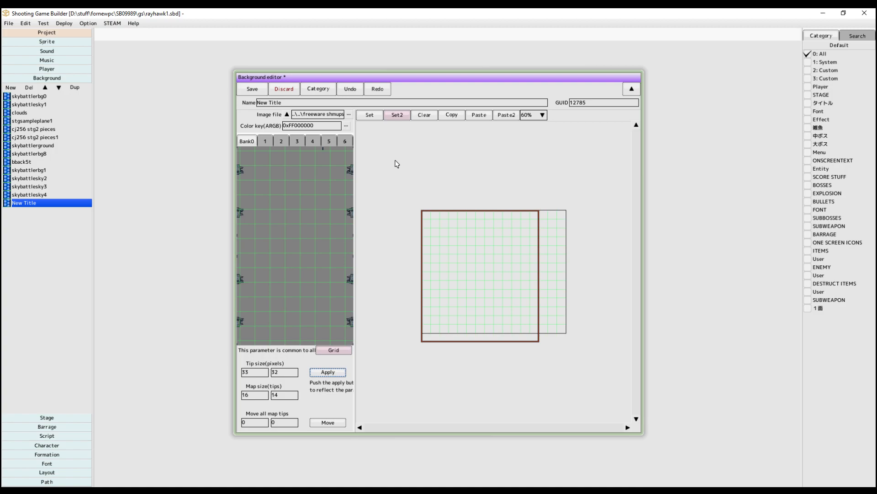
- Set the map height back to 16 tips and apply it
double_click(286, 396)
text(16)
click(328, 372)
scroll(393, 201, down, 2)
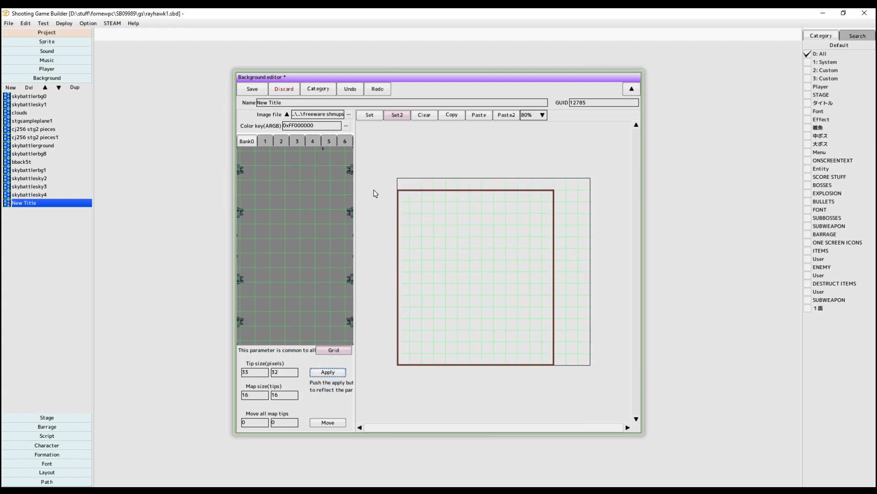
- Set the map width to 18 tips and apply it
double_click(254, 395)
text(18)
click(328, 372)
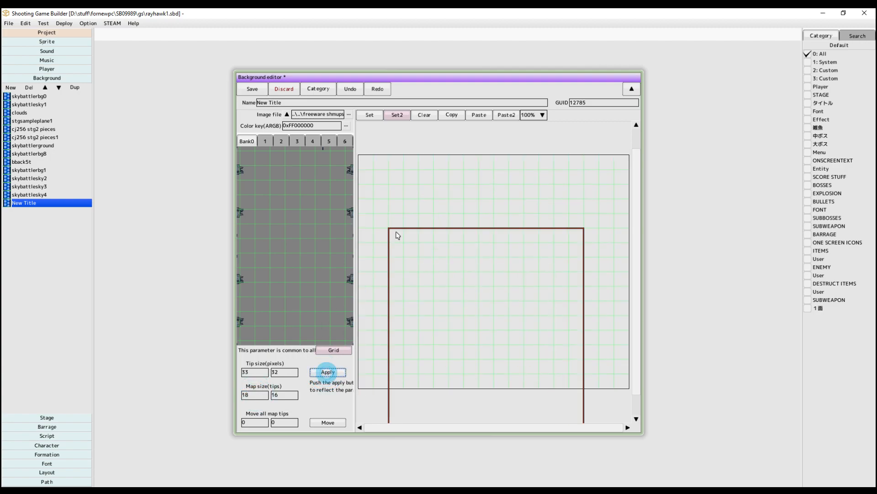
scroll(388, 165, down, 1)
click(255, 395)
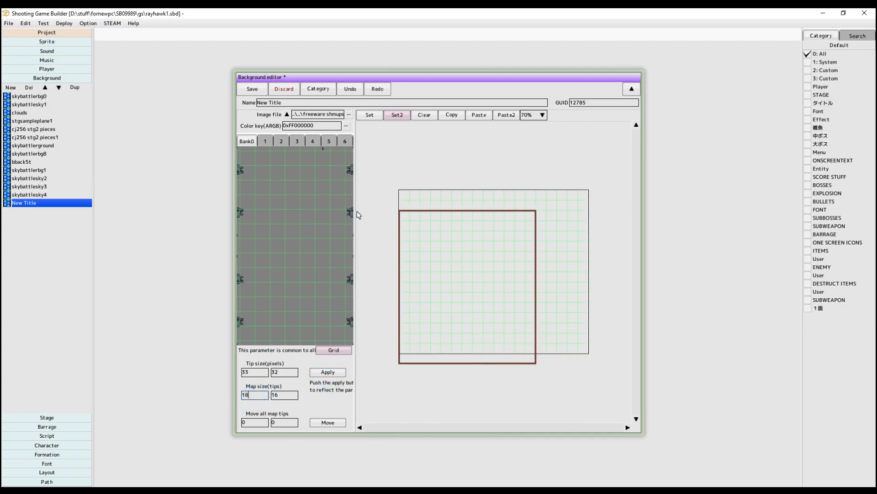
- Set the map width to 14 tips and apply it
double_click(256, 396)
text(14)
click(328, 372)
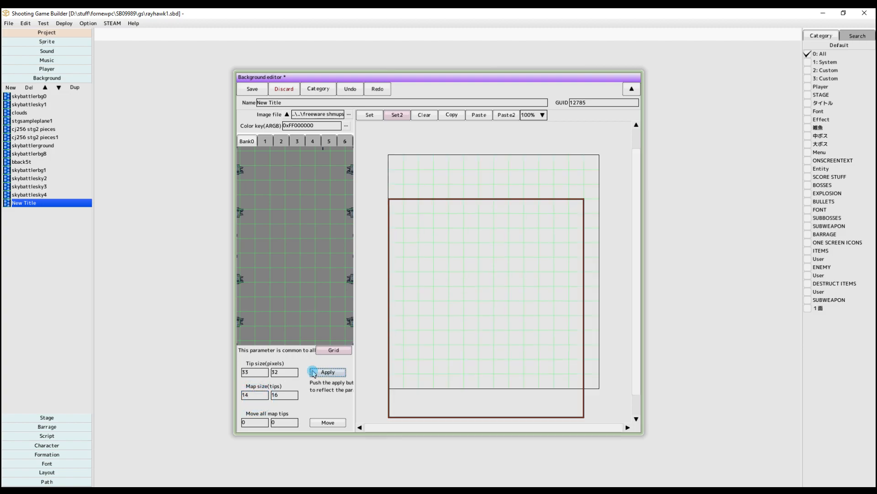
- Resize the map to 13 by 15 tips, apply it, and stamp the selected tile block over the whole map
click(261, 396)
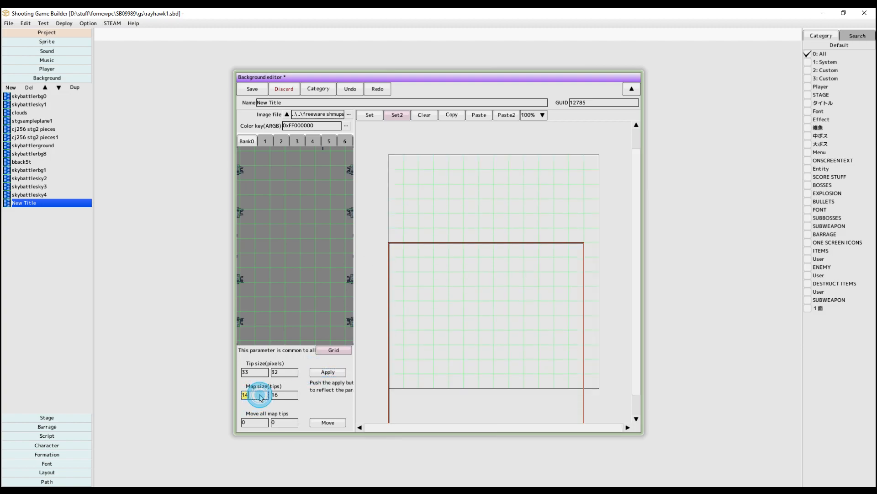
text(13)
click(319, 373)
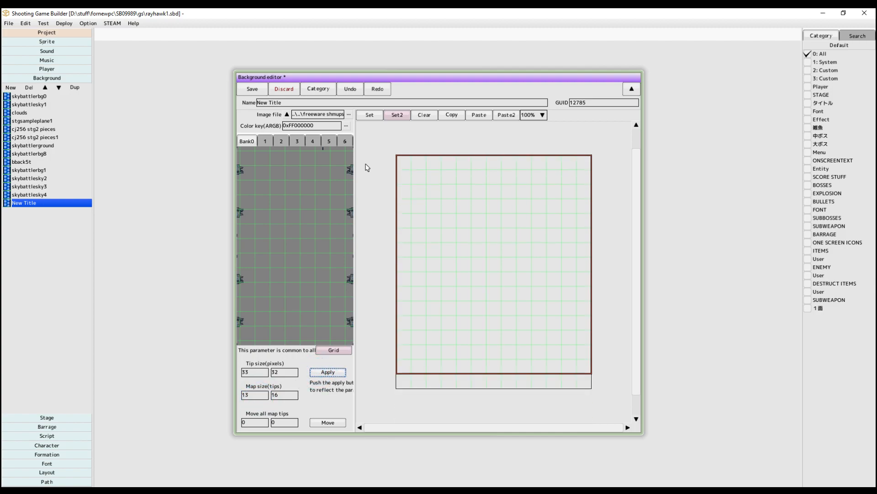
click(285, 395)
text(1)
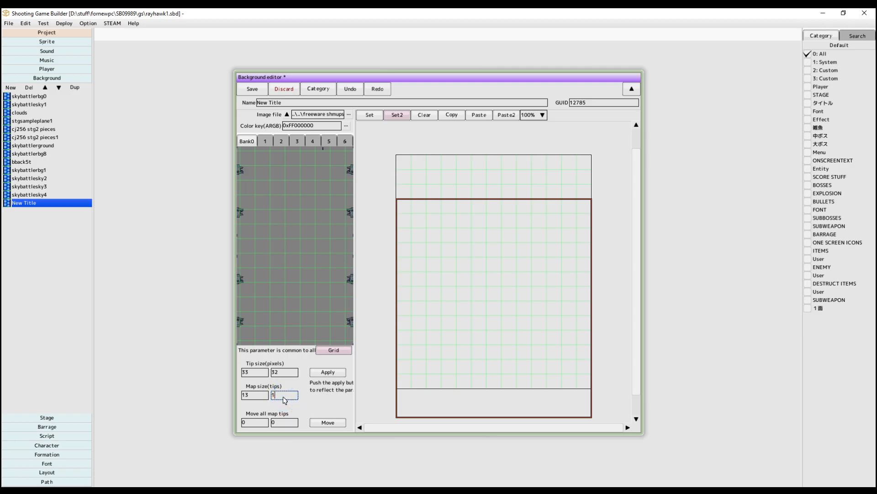
click(327, 371)
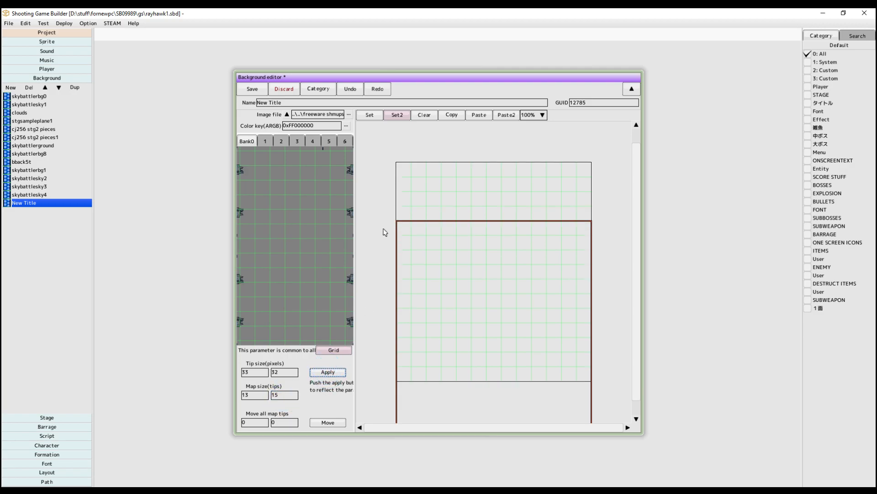
scroll(413, 231, down, 7)
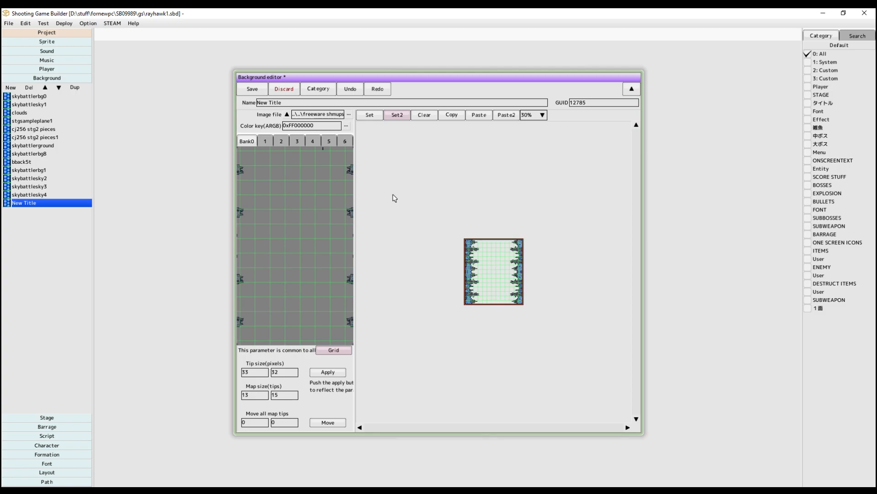
- Try a map width of 26 tips, apply it, and undo the change
double_click(256, 393)
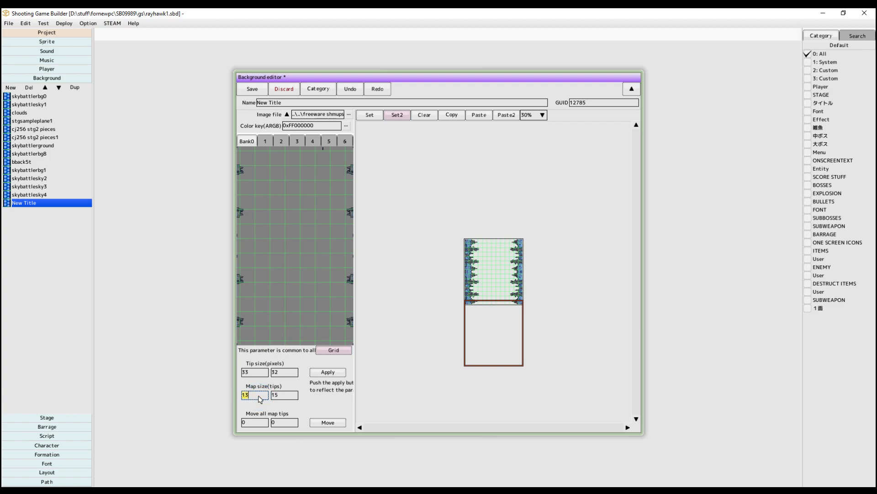
click(321, 372)
scroll(426, 235, down, 2)
scroll(426, 236, down, 1)
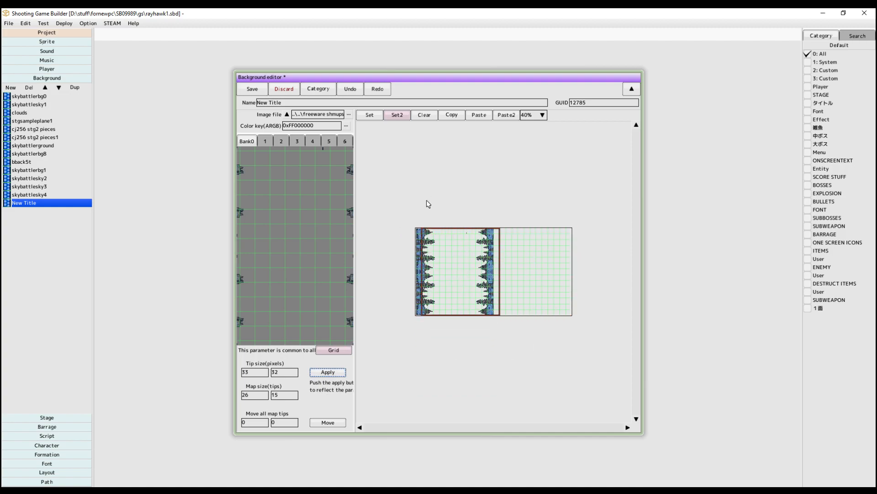
click(363, 88)
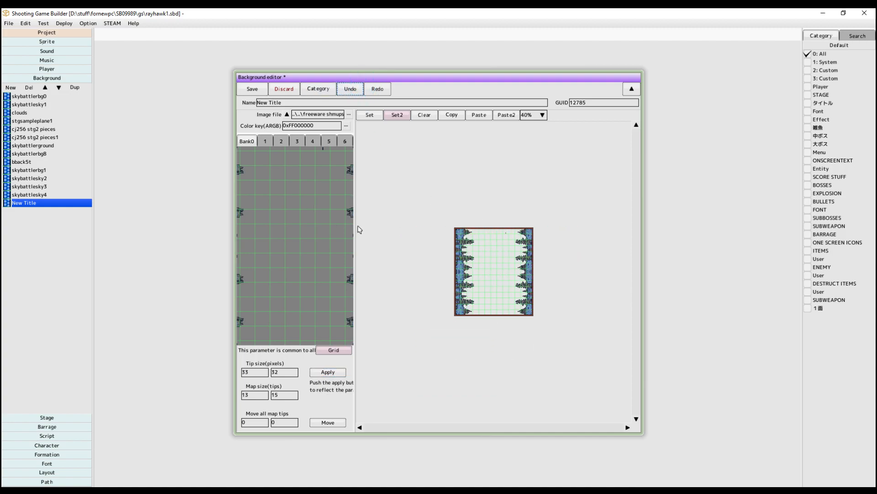
- Set the map height to 26 tips, apply it, and stamp the tile block directly below the existing tiles
click(284, 395)
click(329, 368)
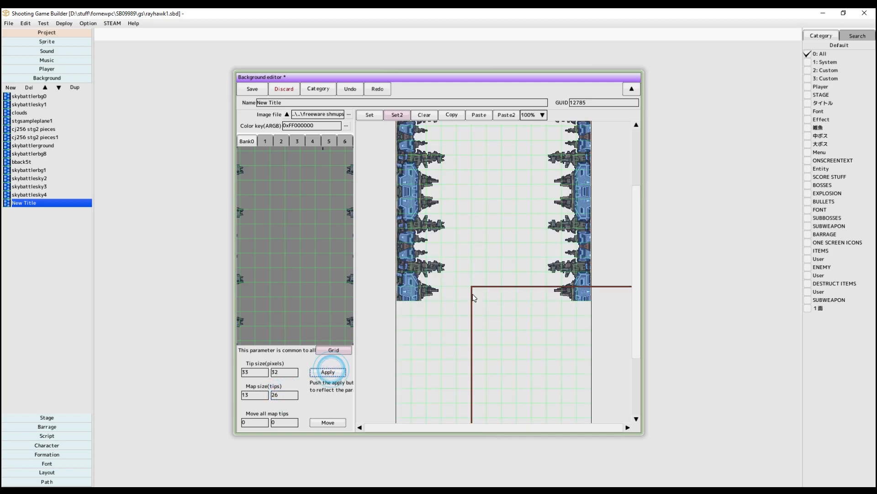
scroll(439, 297, down, 2)
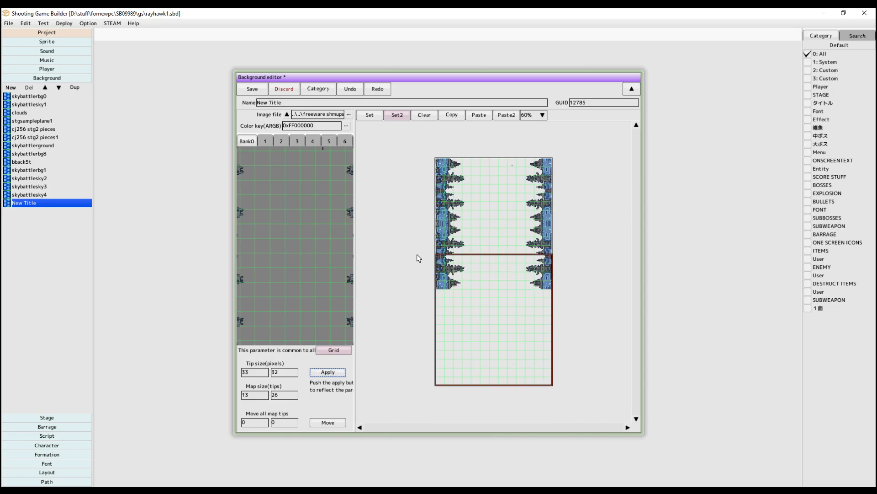
click(424, 294)
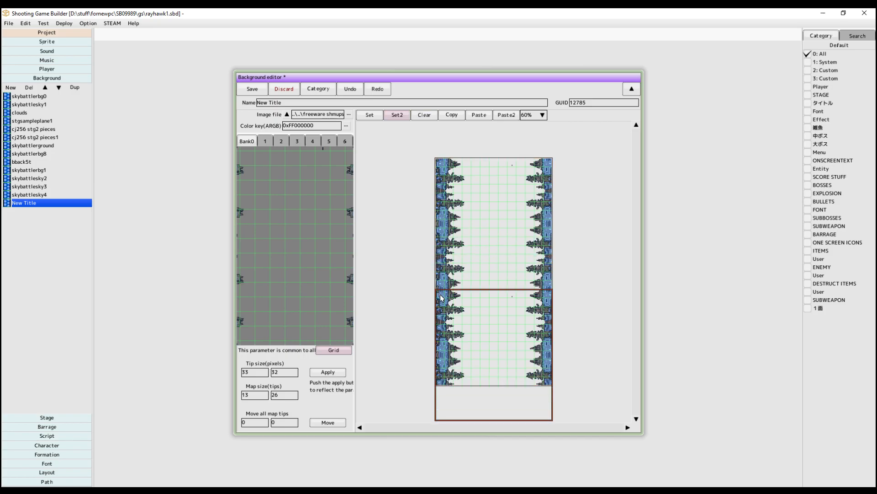
- Set the map height to 40 tips, apply it, and stamp the tile block over the remaining empty rows
scroll(441, 298, down, 4)
click(285, 395)
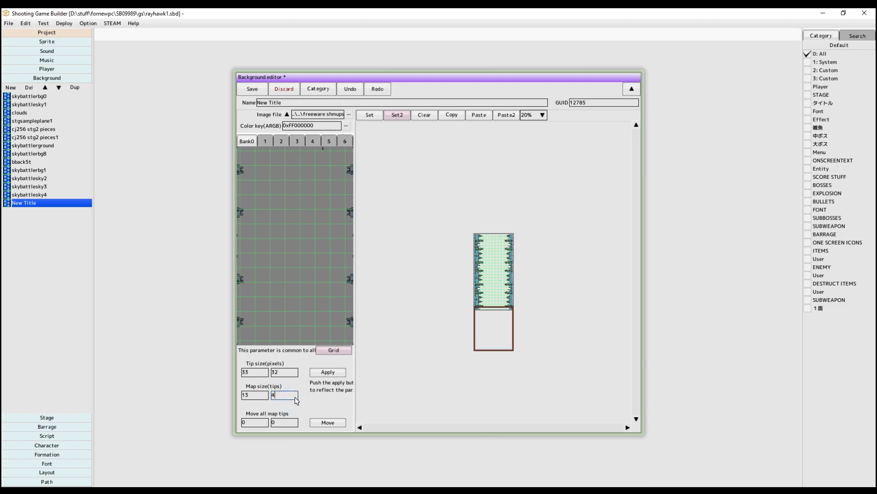
text(40)
click(328, 371)
scroll(441, 308, up, 4)
scroll(441, 308, down, 4)
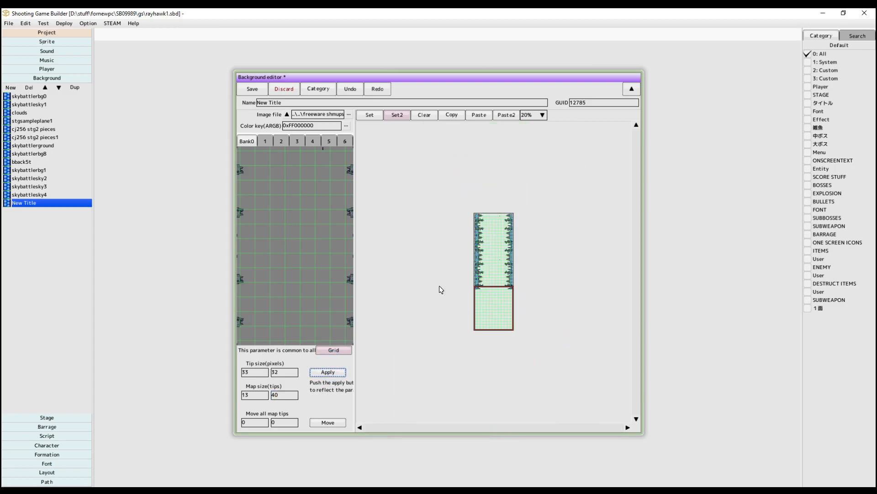
scroll(464, 229, up, 3)
scroll(464, 228, down, 5)
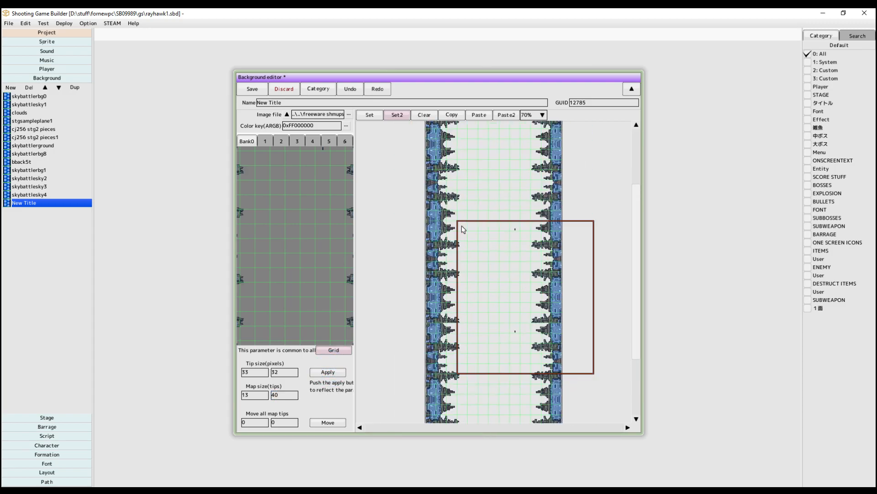
scroll(278, 218, down, 3)
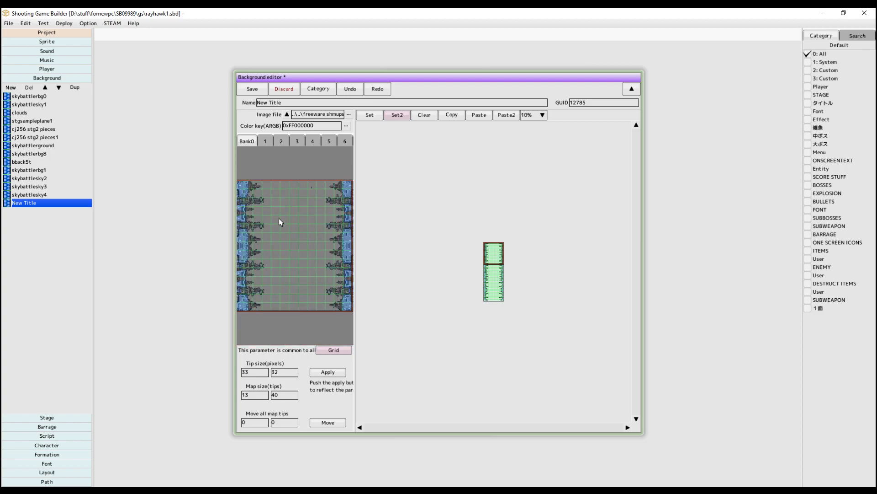
- Look at the colour key's alpha, red, green and blue settings, cancel them, and inspect the tiled map
click(347, 125)
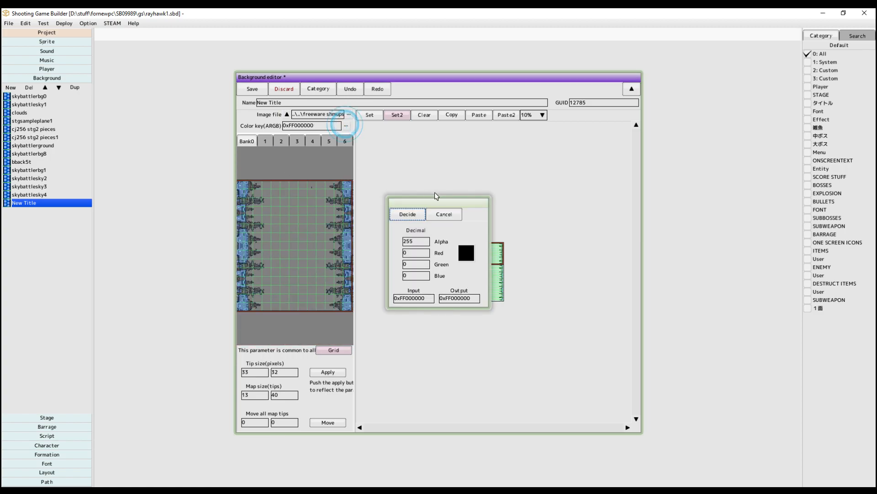
click(444, 215)
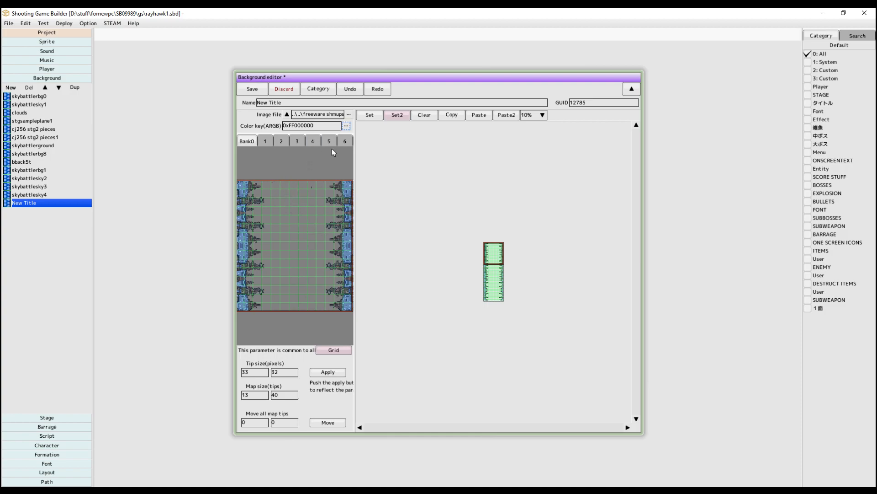
scroll(312, 214, up, 1)
scroll(311, 215, down, 2)
scroll(312, 214, up, 1)
scroll(476, 256, up, 3)
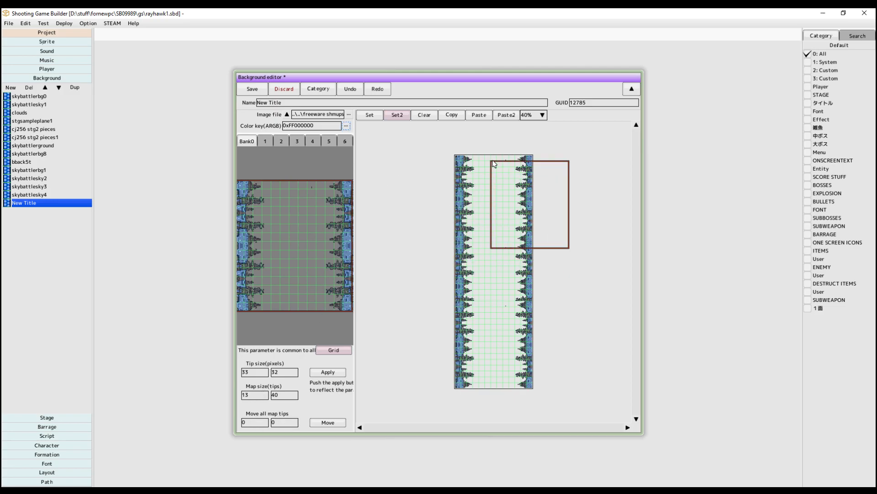
- Copy the upper part of the tiled map across its full width
click(452, 116)
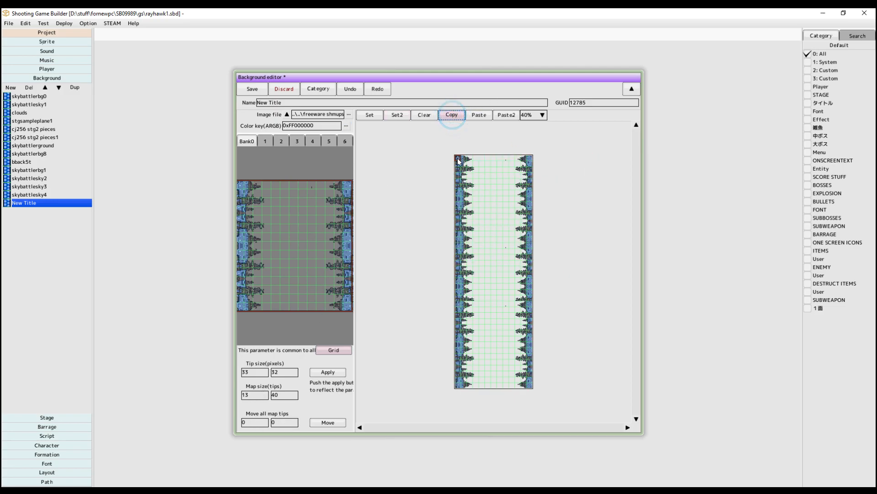
drag(458, 158, 535, 392)
drag(458, 156, 544, 284)
- Try pasting the copied block off-centre in the lower part of the map with Paste2, and undo the paste
click(481, 115)
click(506, 115)
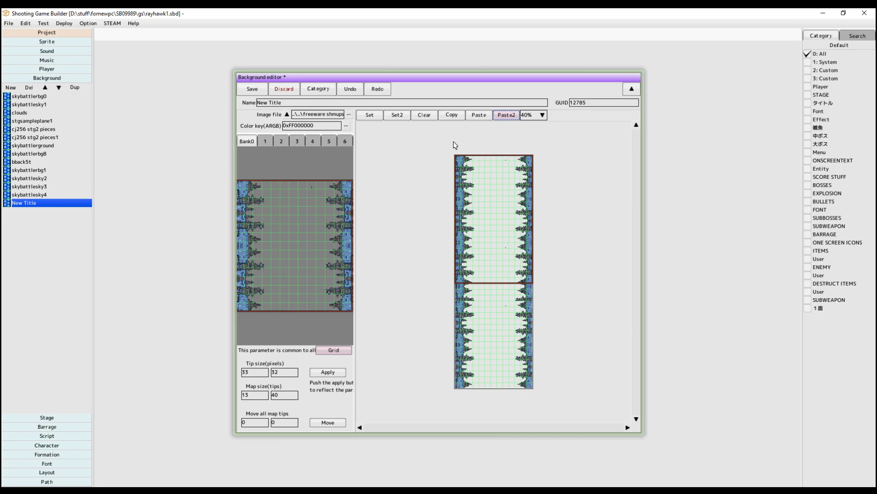
click(496, 268)
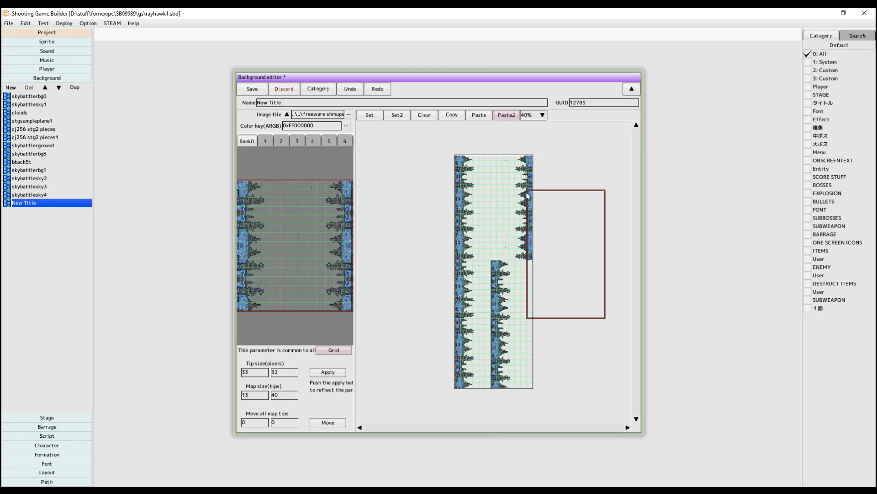
click(350, 88)
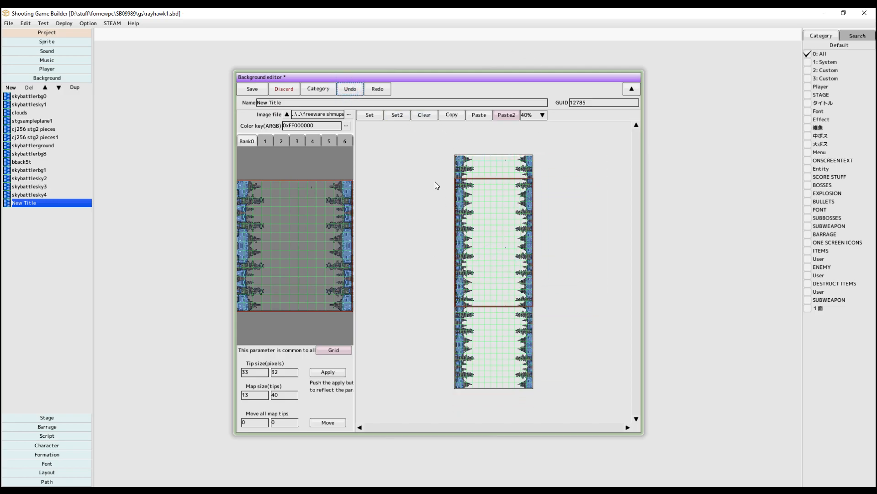
scroll(437, 186, down, 3)
scroll(436, 186, up, 2)
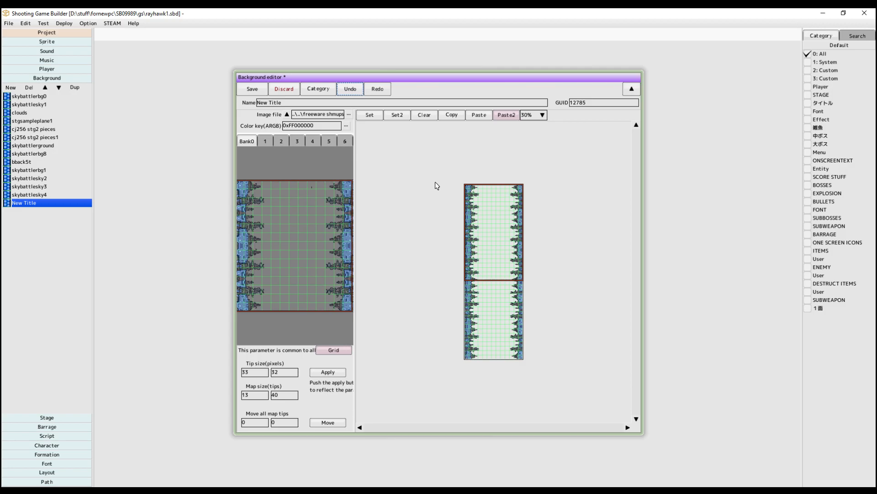
- Read the image file path through to the file name at its end
drag(330, 114, 343, 115)
key(Right)
key(Right)
key(Right)
key(Right)
key(Right)
key(Right)
key(Right)
key(Right)
key(Right)
key(Right)
key(Right)
key(Right)
key(Right)
key(Right)
key(Right)
key(Right)
key(Right)
key(Right)
key(Right)
key(Right)
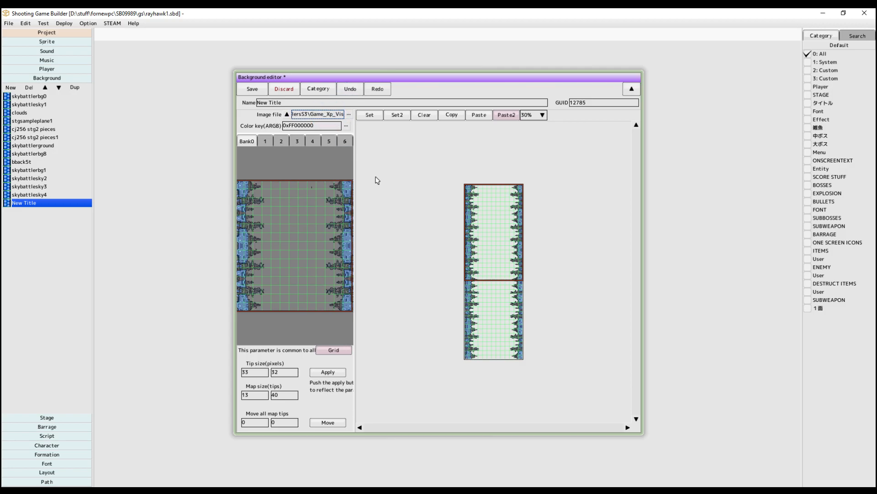
key(Right)
key(Right)
key(Right)
key(Right)
key(Right)
key(Right)
key(Right)
key(Right)
key(Right)
key(Right)
key(Right)
key(Right)
key(Right)
- Name the background skybattler1s and save it
click(287, 103)
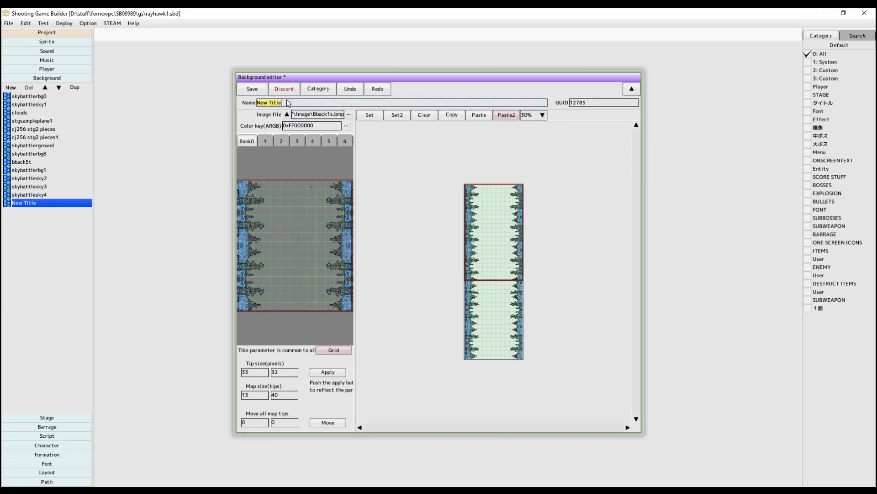
text(st)
text(skybattler1s)
click(252, 90)
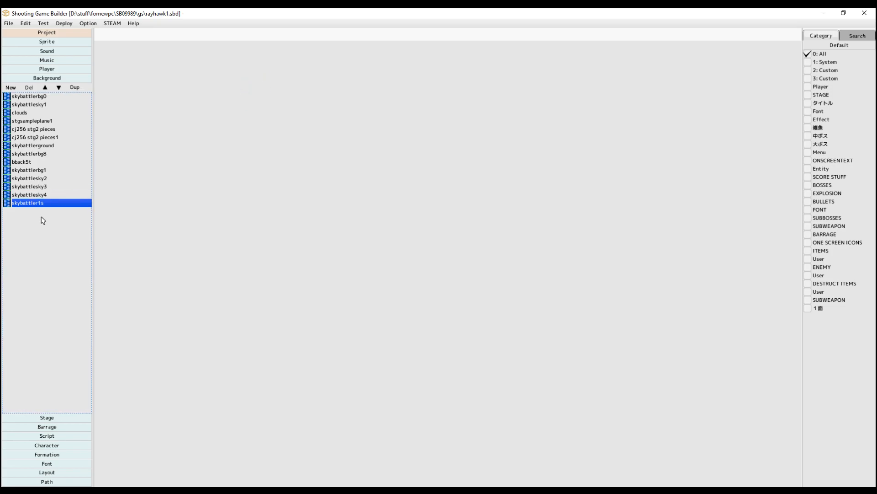
- Open the New Title stage listed below cj3 forest test for editing
click(48, 417)
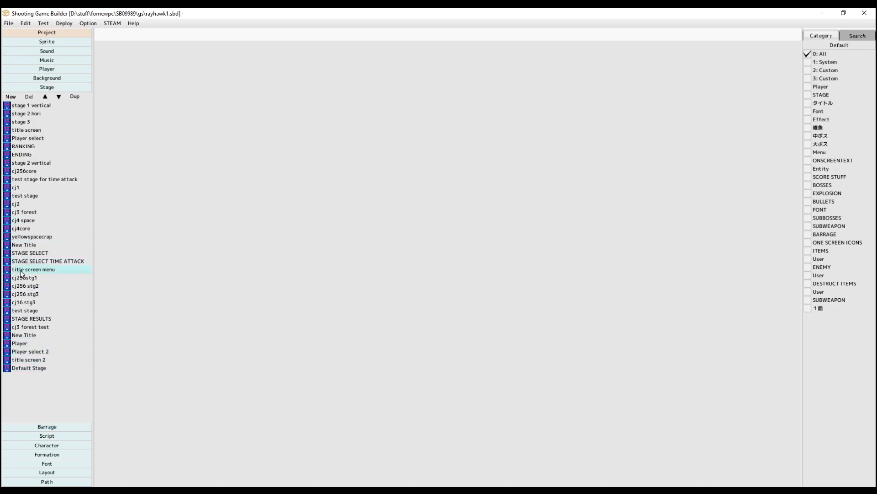
click(25, 335)
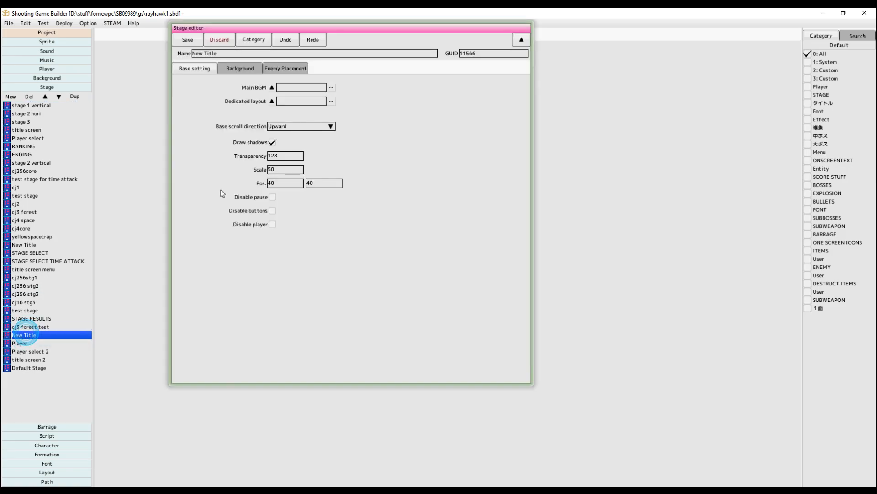
- Review the stage's enemy placement and base settings, including the base scroll direction options and the shadow setting
click(284, 69)
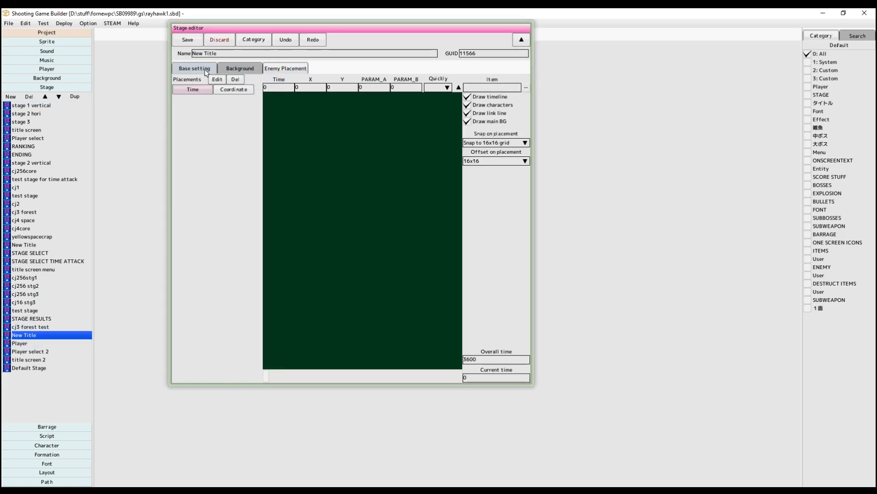
click(206, 71)
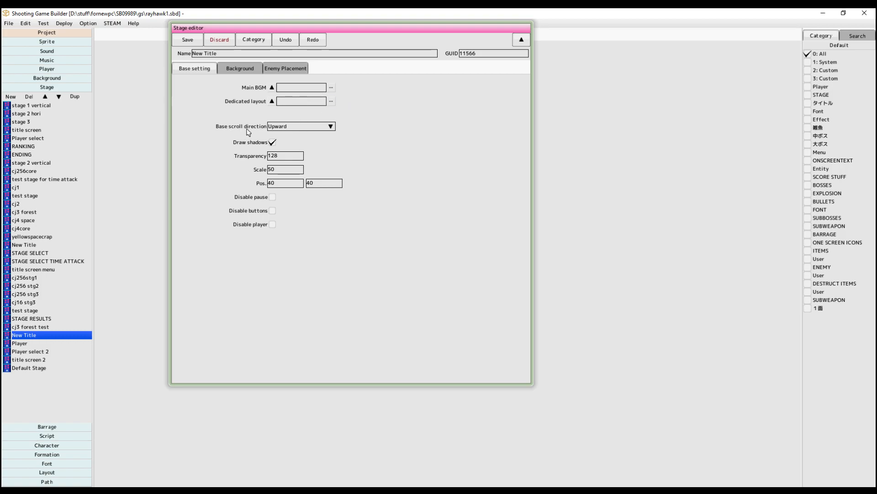
click(312, 127)
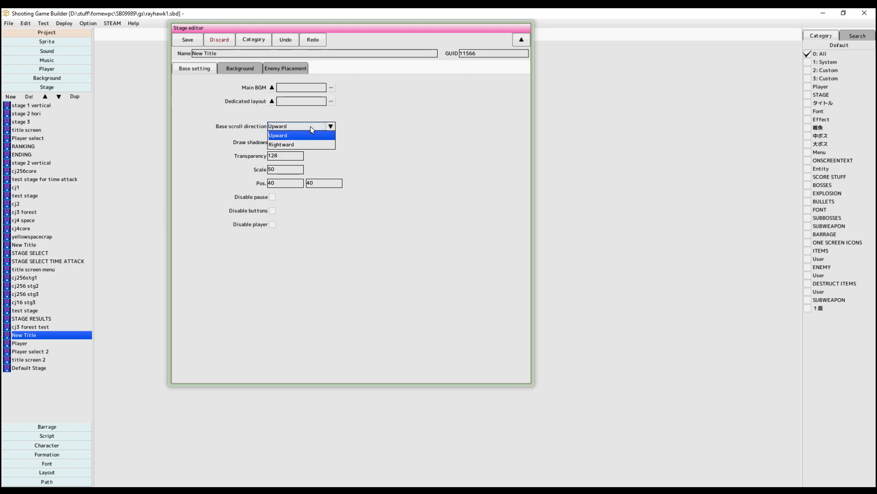
click(311, 126)
click(273, 142)
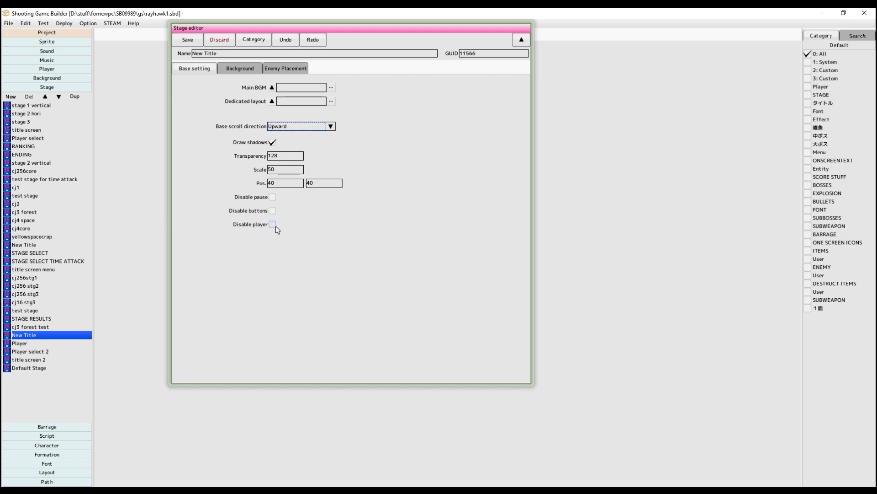
- Add the skybattler1s background below the Lowest priority and make it the stage's main background
click(253, 73)
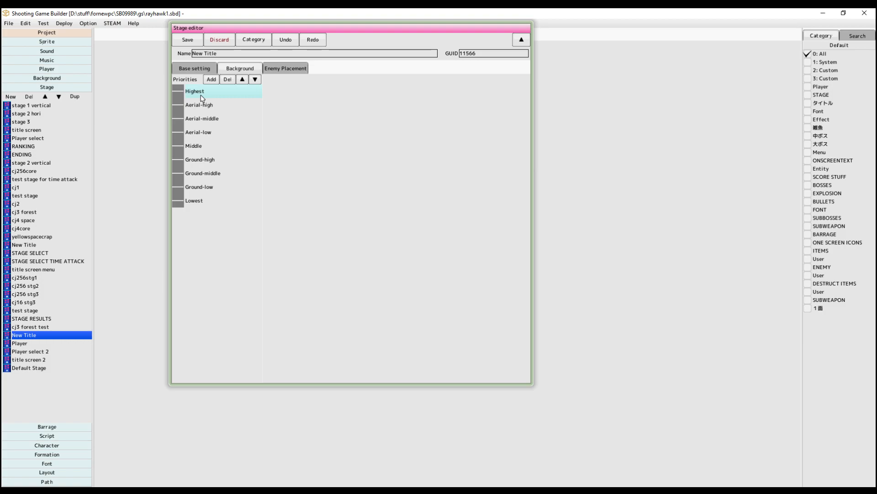
click(204, 201)
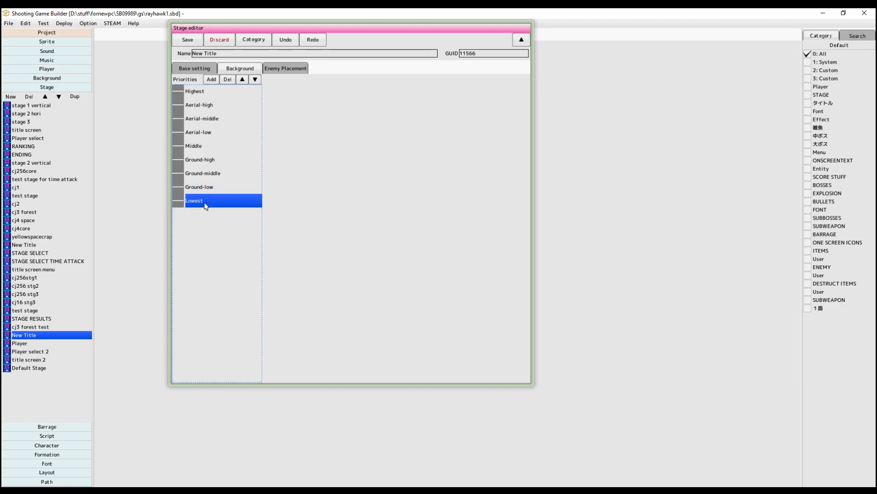
click(212, 80)
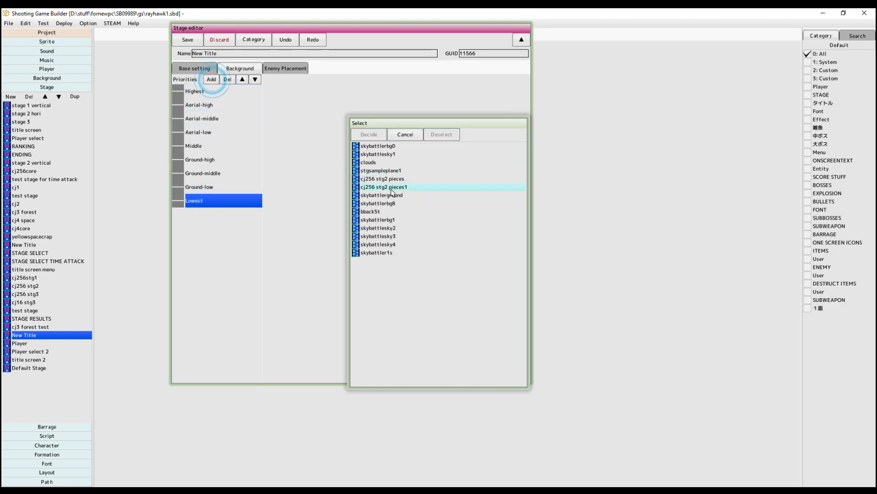
double_click(381, 253)
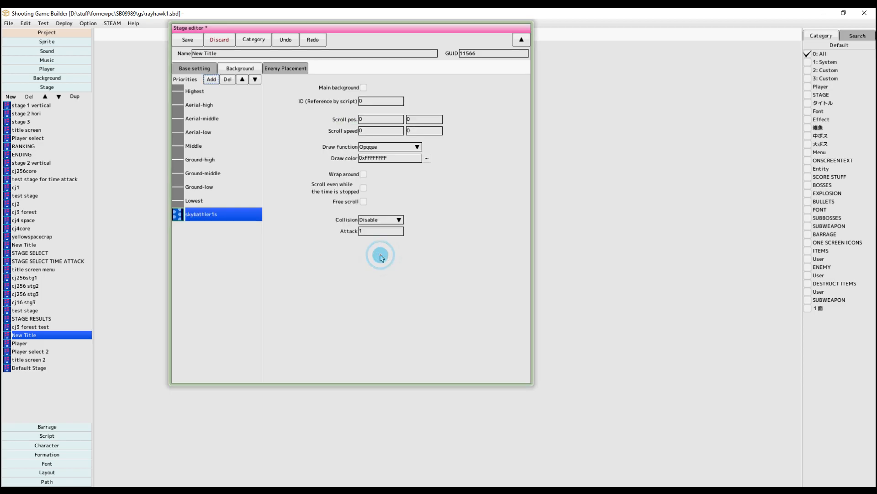
click(364, 89)
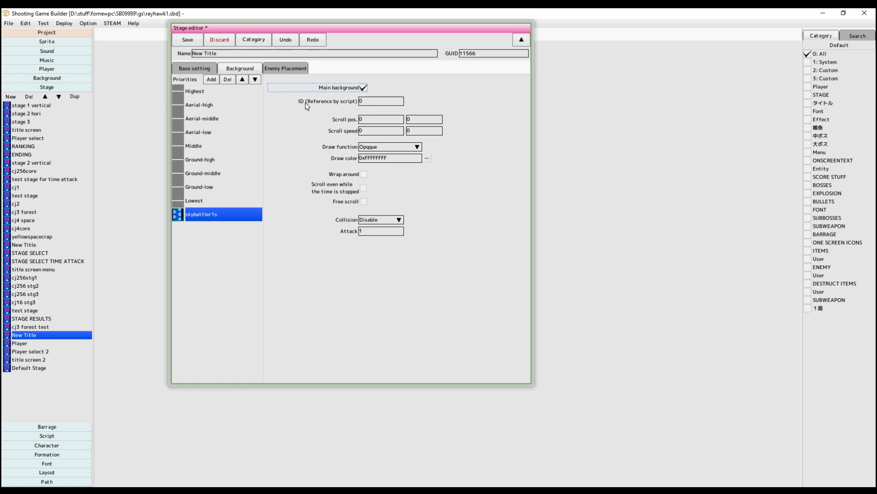
- Review the background's script ID, scroll position and speed, time-stopped scrolling and collision settings
click(374, 102)
click(424, 121)
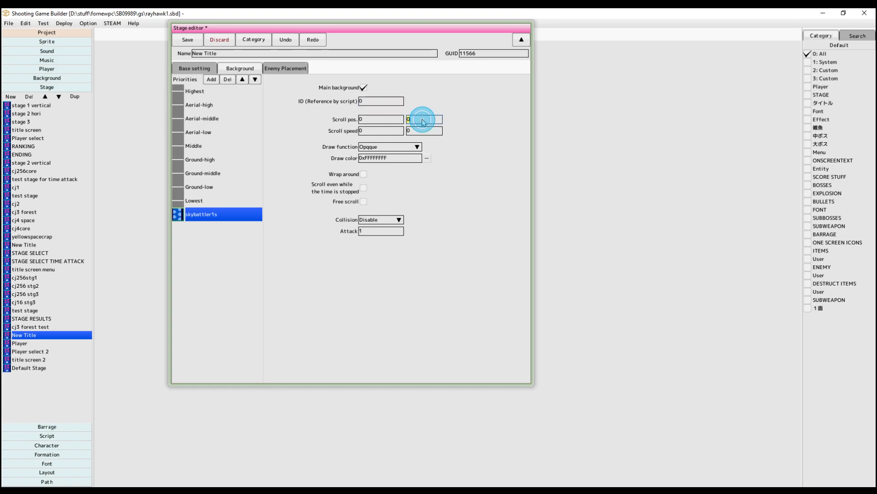
click(390, 130)
click(413, 131)
click(364, 189)
click(364, 189)
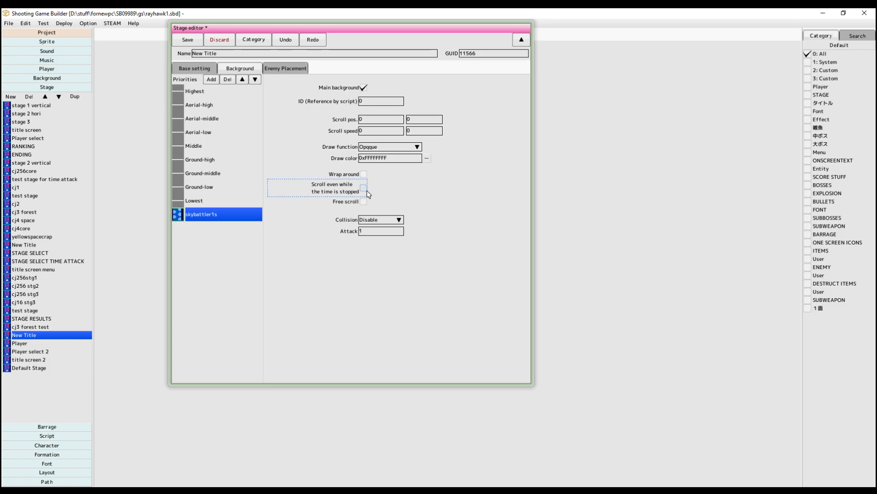
click(393, 220)
click(393, 220)
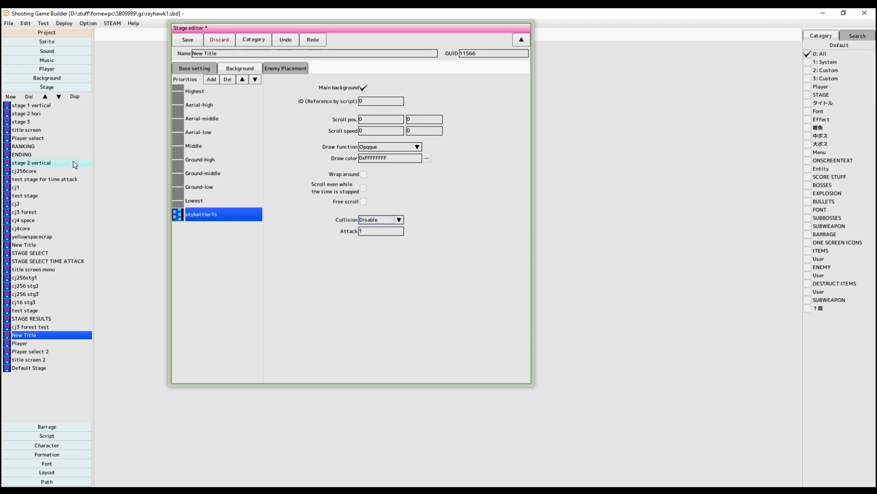
- Open the skybattler1s background for editing and examine the available hit-area tiles, including the square and slope shapes
click(65, 80)
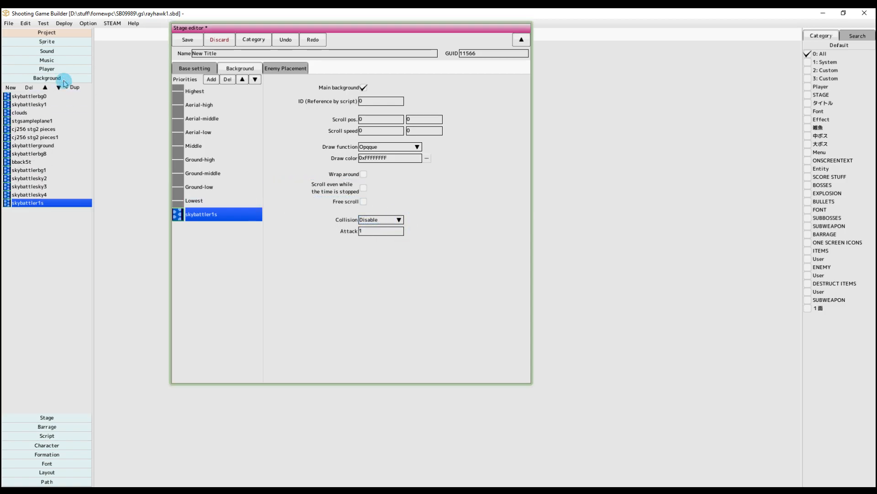
double_click(41, 203)
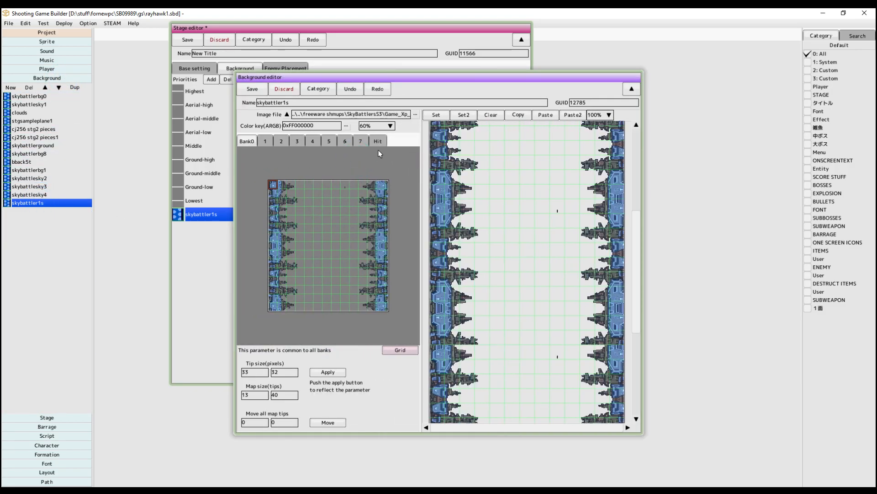
click(378, 142)
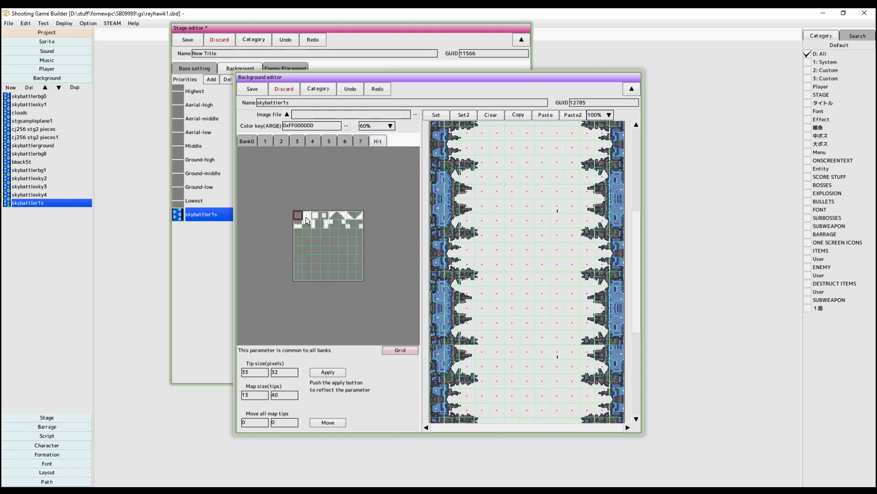
scroll(306, 221, up, 2)
click(296, 195)
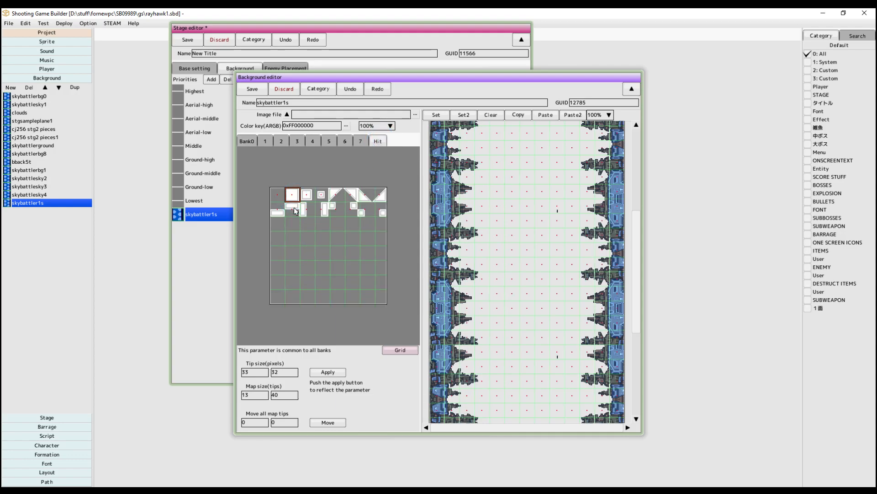
click(334, 197)
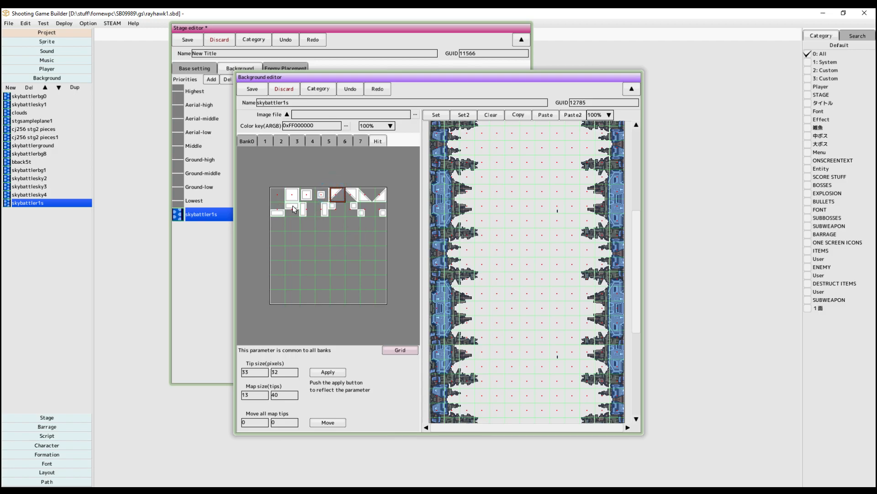
scroll(538, 208, down, 4)
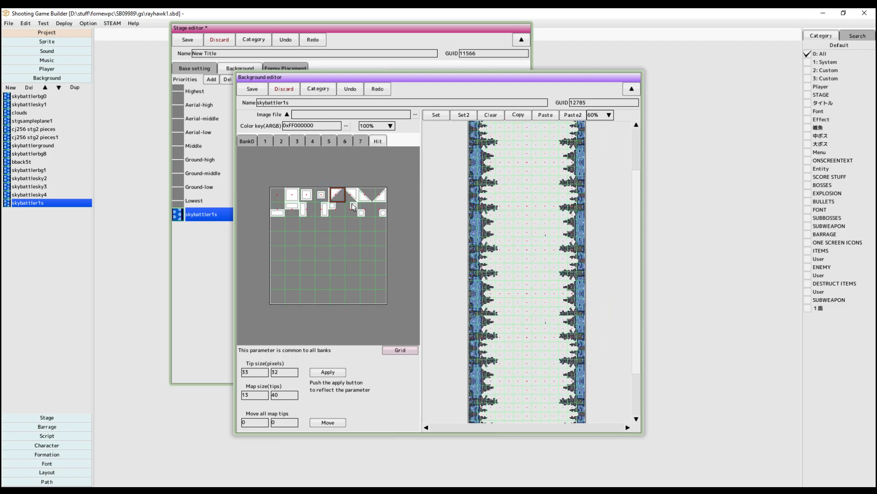
- Try placing several full-square hit tiles and a slope hit tile in the open middle area of the skybattler1s map
click(292, 195)
click(510, 204)
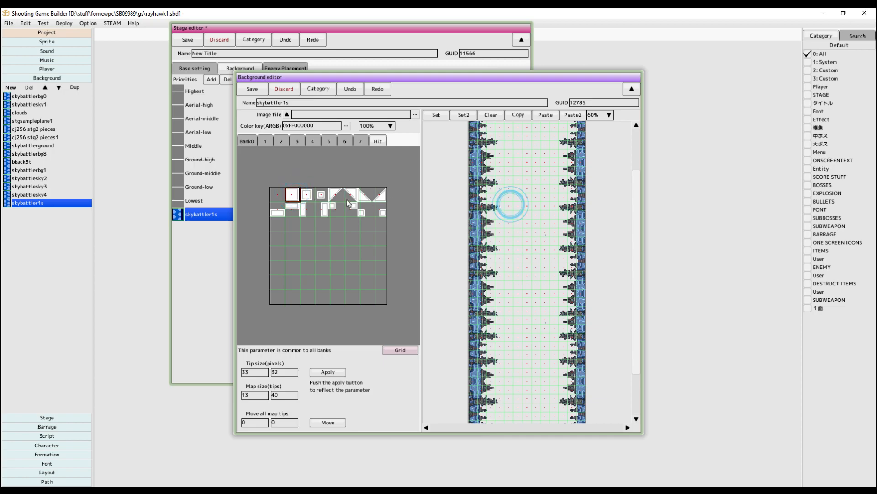
click(445, 116)
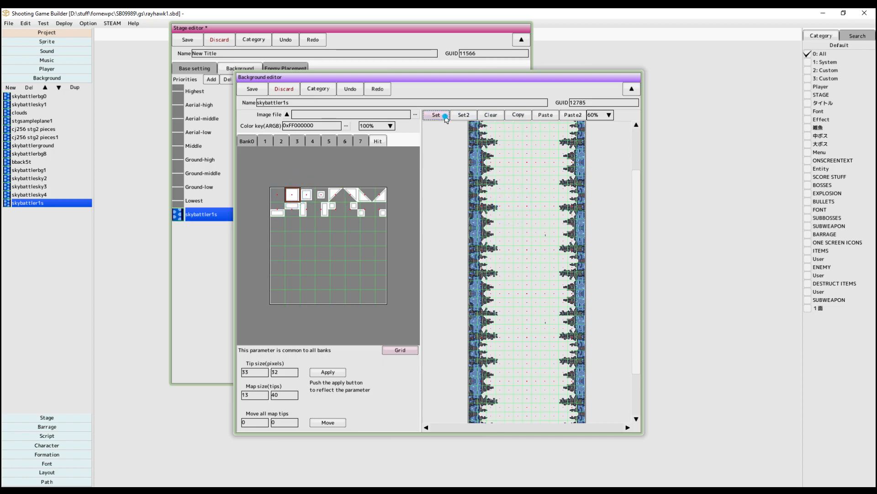
click(518, 206)
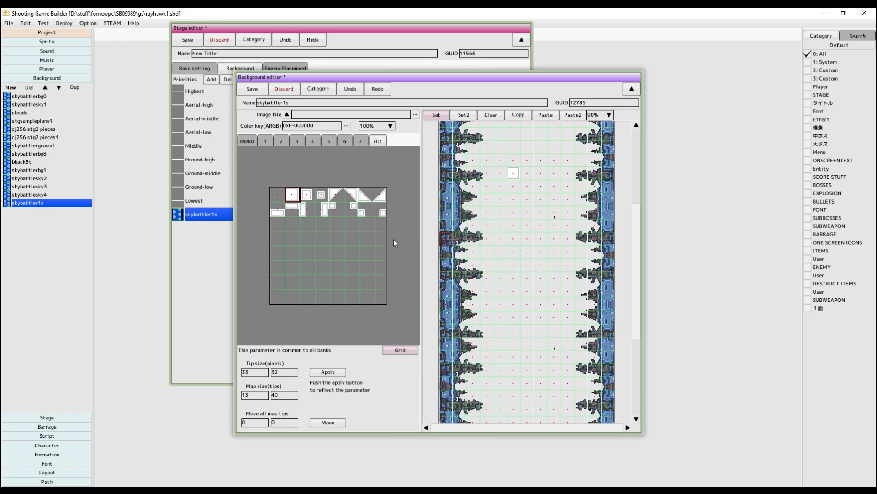
click(500, 186)
click(514, 212)
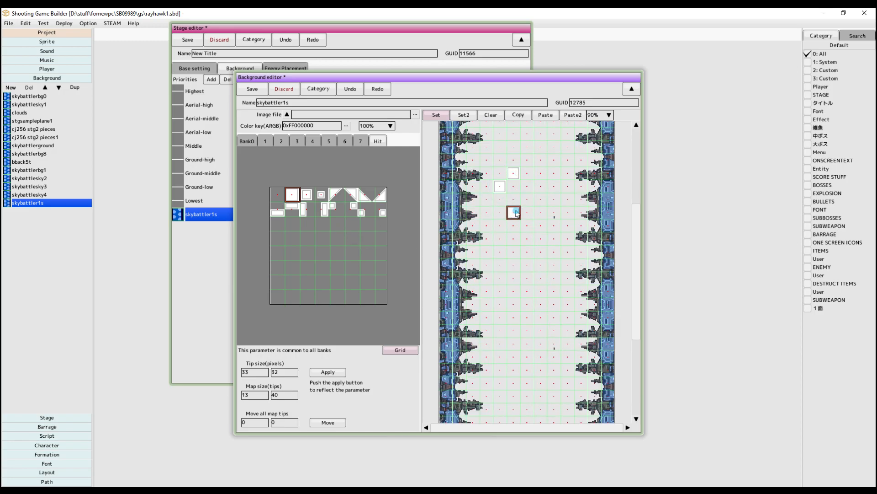
click(514, 199)
click(541, 200)
click(541, 172)
click(338, 194)
click(498, 159)
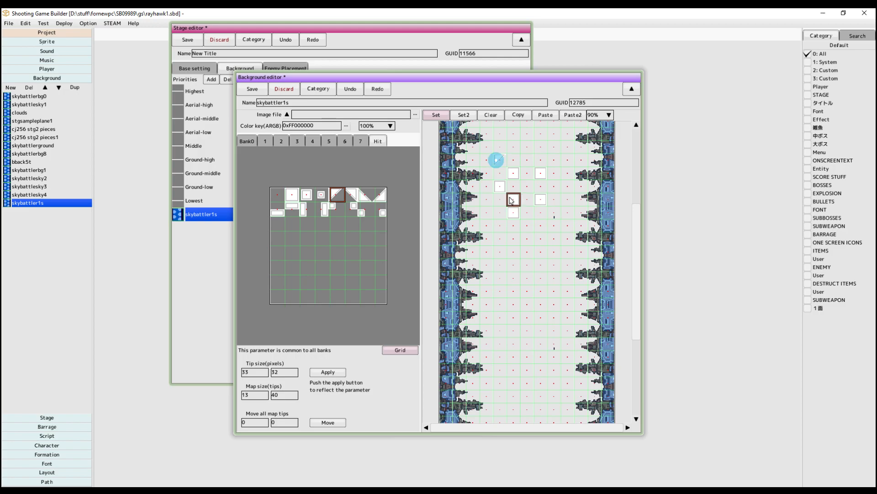
- Undo all hit tile placements on skybattler1s, return to Bank0, then save and close the background
click(358, 89)
click(358, 89)
click(358, 90)
click(358, 90)
click(358, 90)
click(358, 89)
click(358, 90)
click(243, 141)
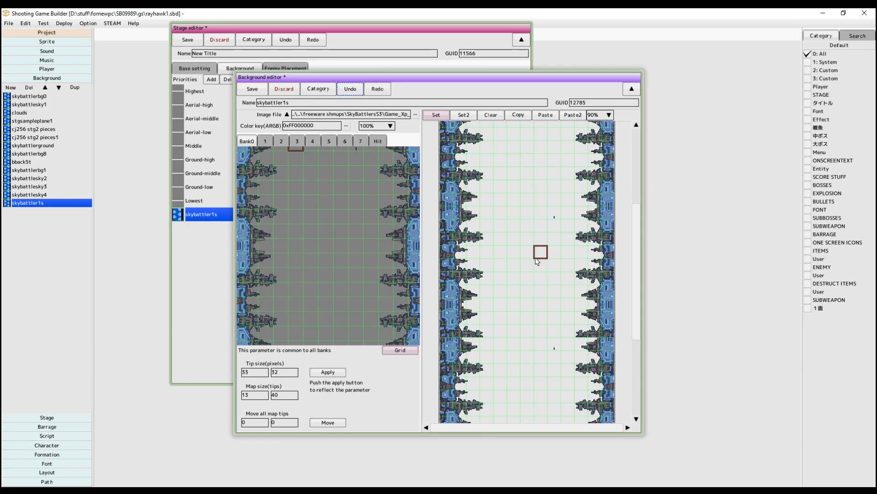
scroll(538, 256, down, 3)
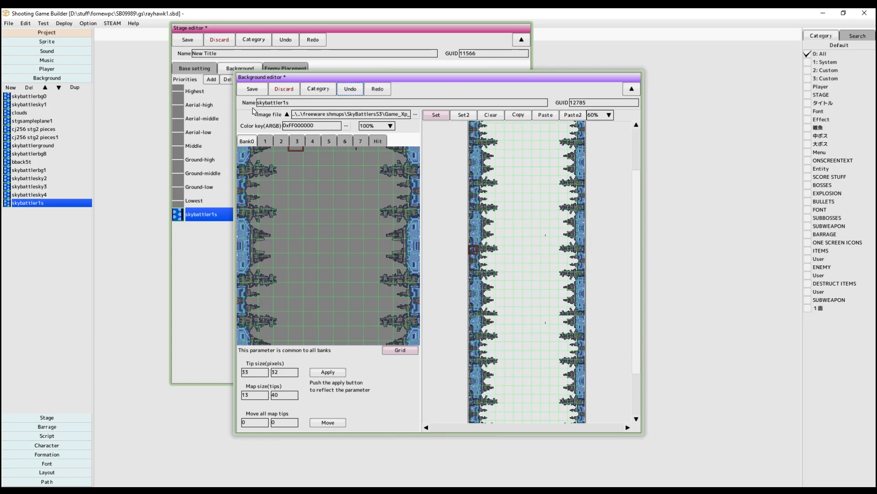
click(257, 94)
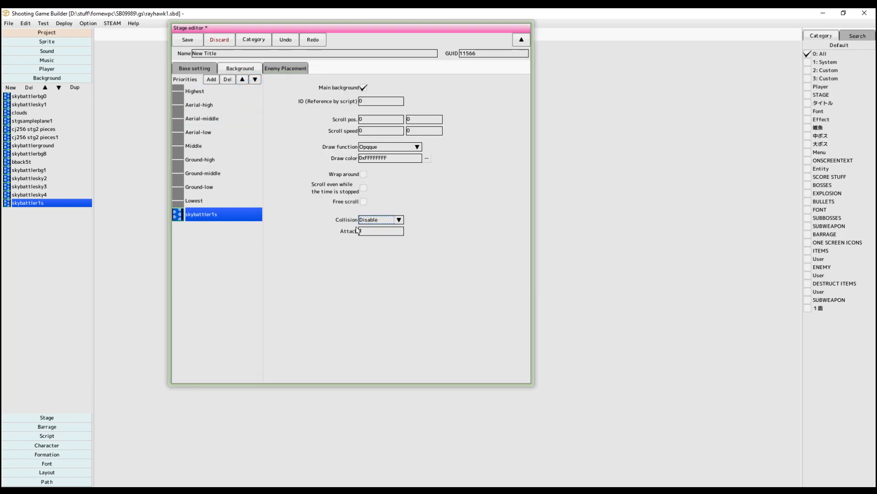
- Check the background's attack setting and inspect the skybattler1s map in the stage's enemy placement preview
click(375, 232)
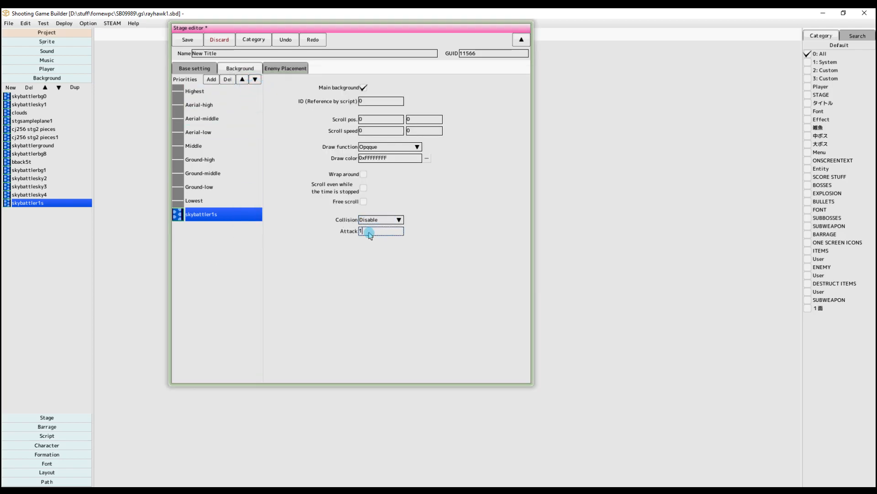
click(294, 70)
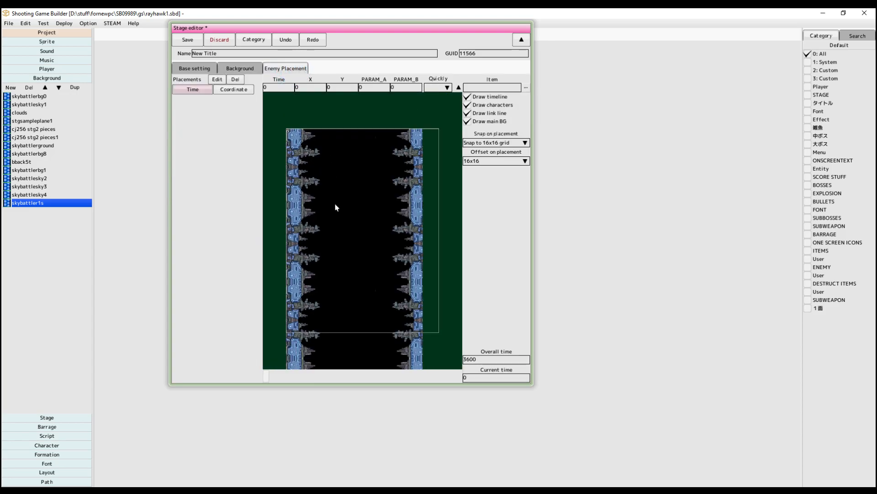
scroll(336, 207, down, 2)
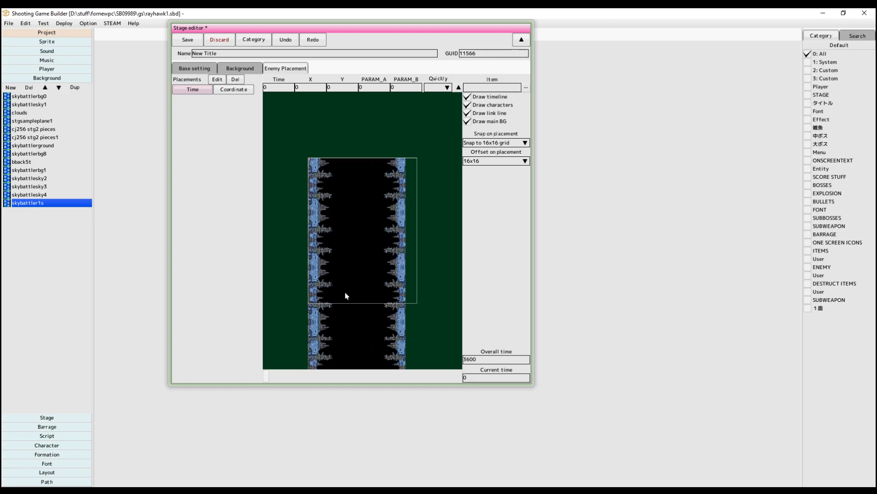
mouse_move(266, 376)
mouse_down()
mouse_move(329, 375)
mouse_move(261, 370)
mouse_up()
middle_drag(341, 268, 353, 249)
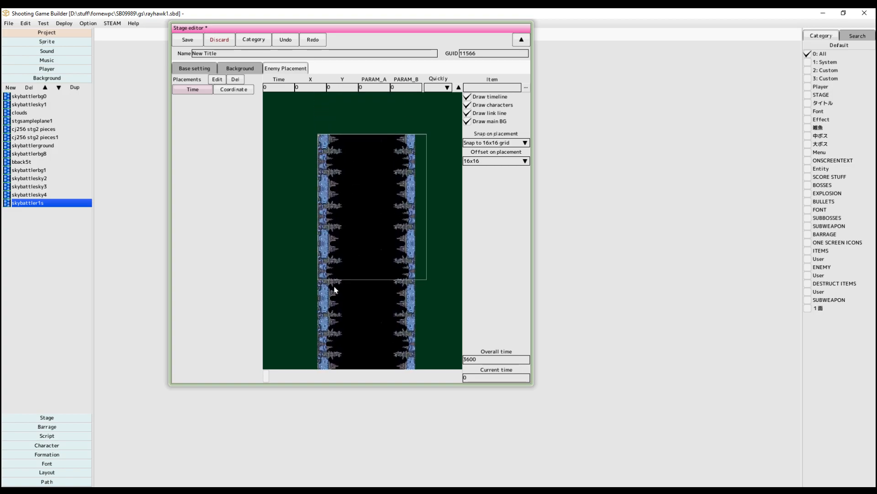
mouse_move(267, 377)
mouse_down()
mouse_move(452, 383)
mouse_move(265, 376)
mouse_up()
- Compare the Time and Coordinate placement modes and look through the Quickly options without choosing one
click(206, 91)
click(233, 89)
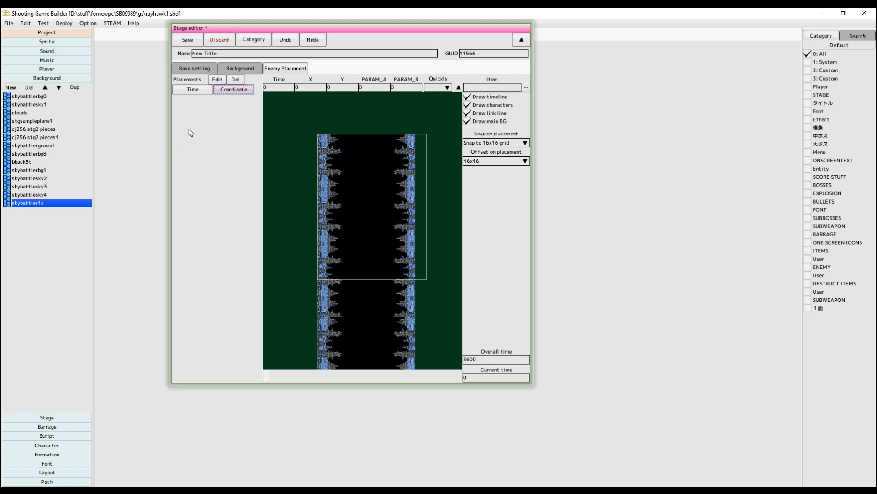
click(192, 89)
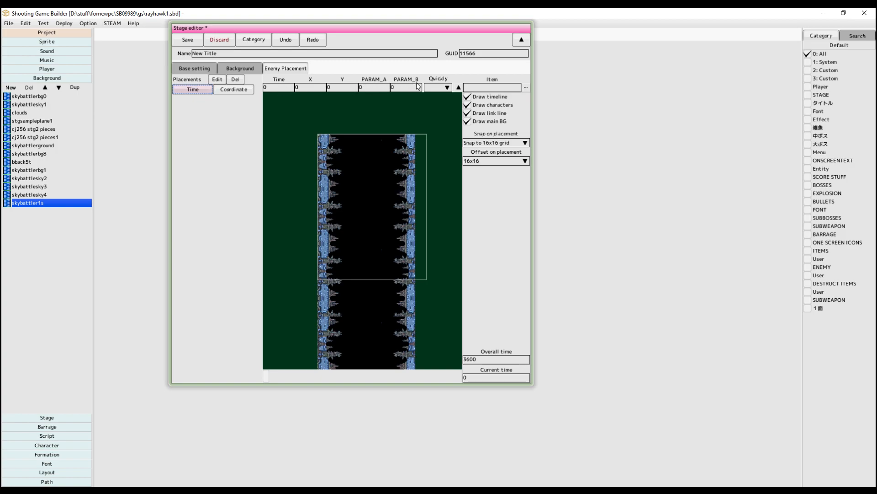
click(447, 87)
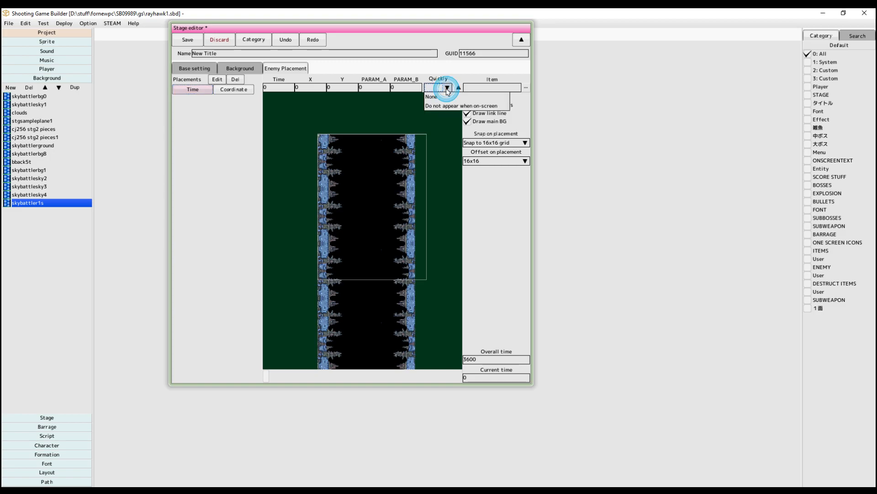
click(426, 169)
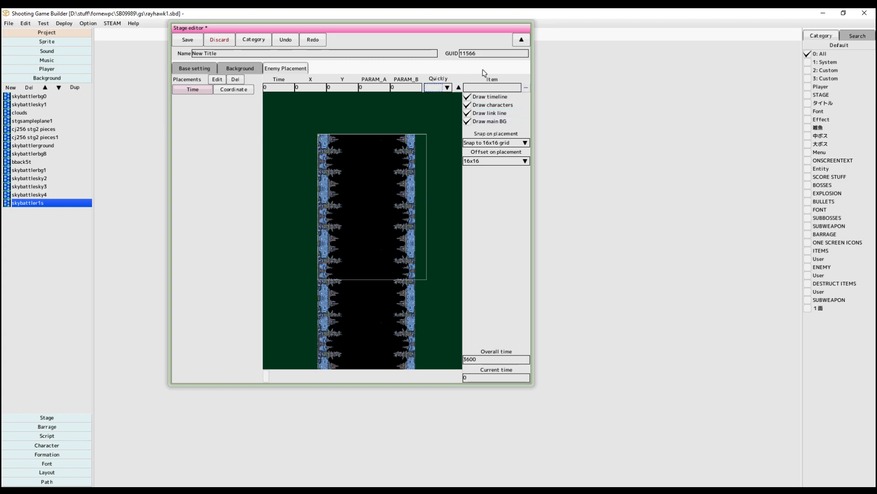
- Advance the stage preview to time 1061 and toggle the timeline drawing off and on to compare
click(468, 98)
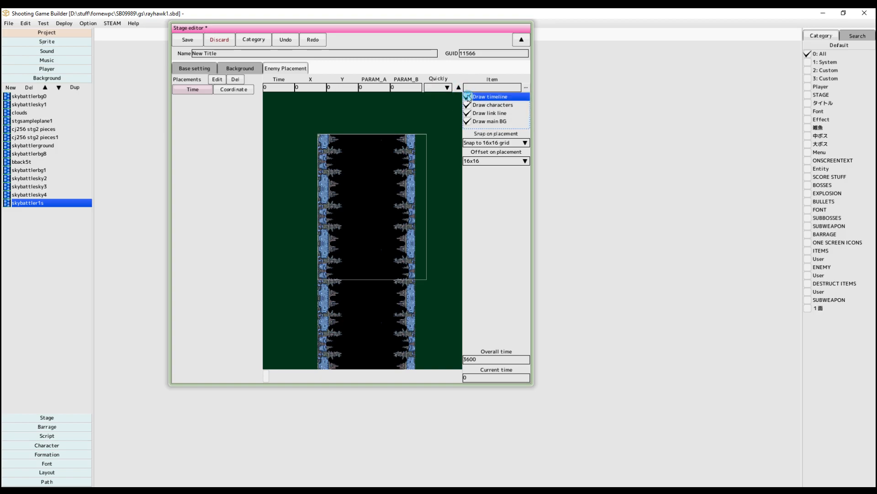
drag(263, 378, 321, 377)
click(467, 99)
click(467, 98)
click(467, 99)
click(467, 98)
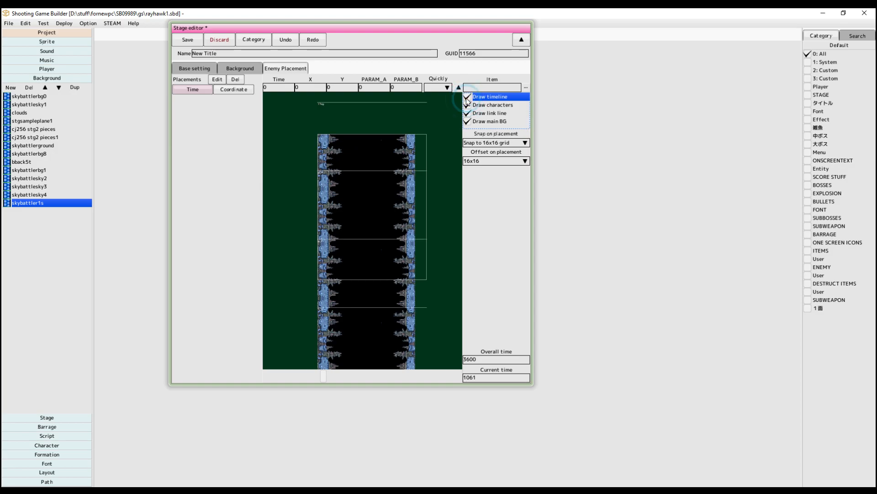
- Toggle the main background drawing off and on in the placement preview, leaving it enabled
click(468, 122)
click(468, 122)
click(468, 122)
click(468, 122)
click(468, 122)
click(468, 122)
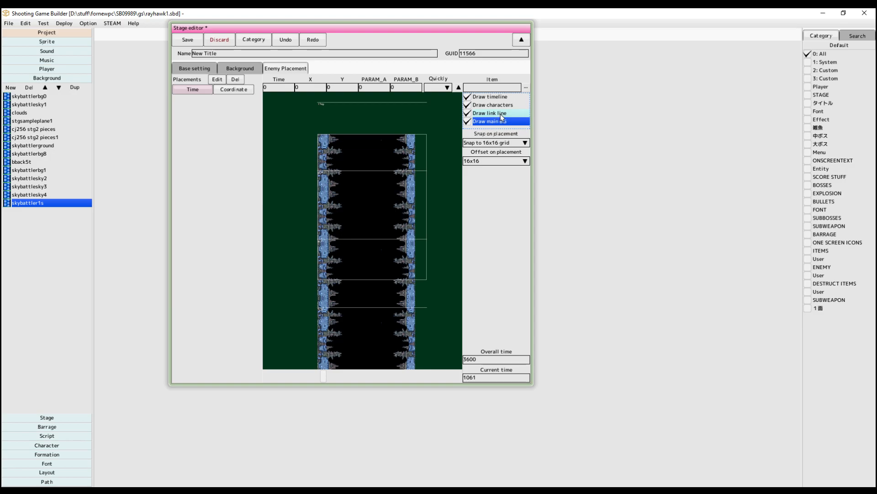
- Place a Player drone character in the stage preview at time 911, X 112, Y 160
click(46, 445)
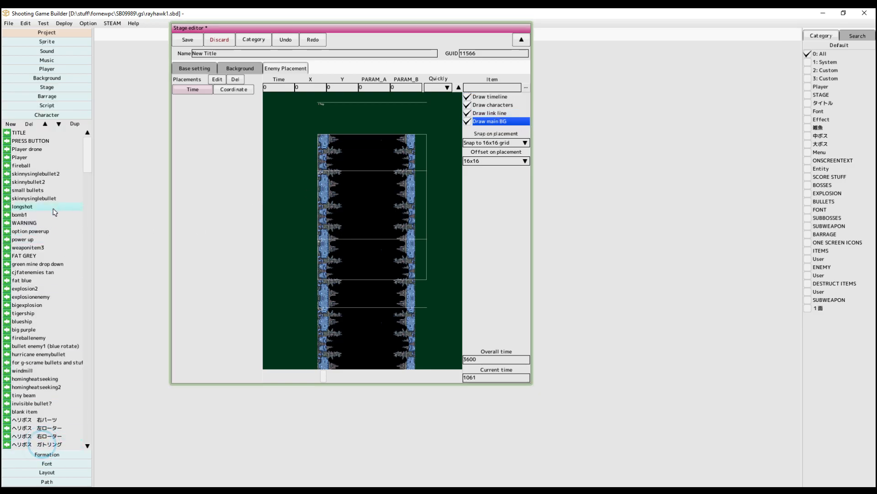
click(38, 157)
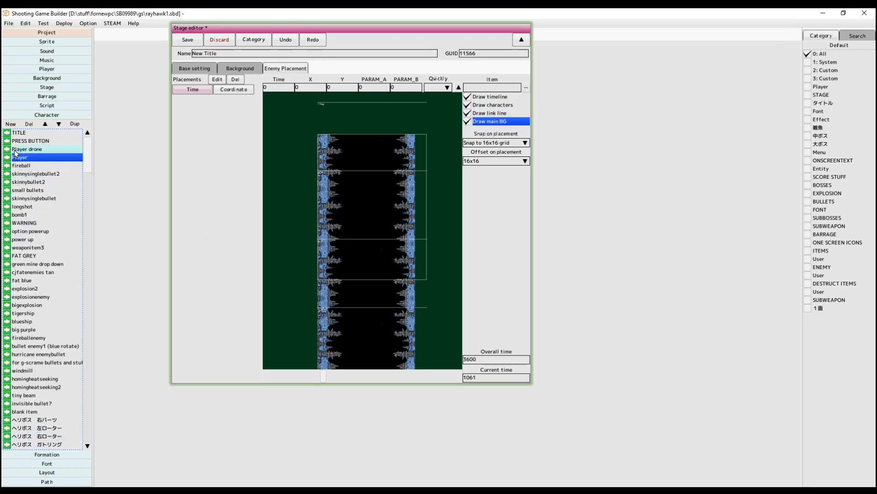
click(19, 149)
click(339, 166)
drag(340, 158, 347, 169)
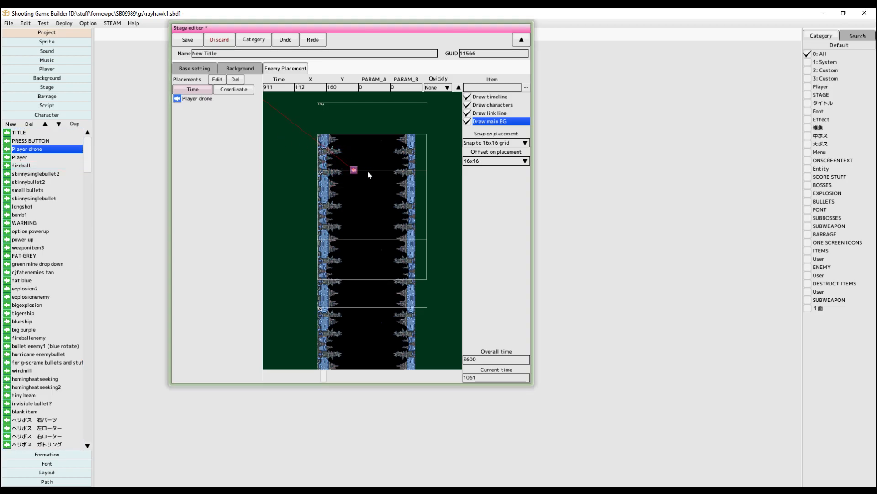
- Advance the stage preview to time 1239 and delete the Player drone placement
drag(321, 382, 335, 368)
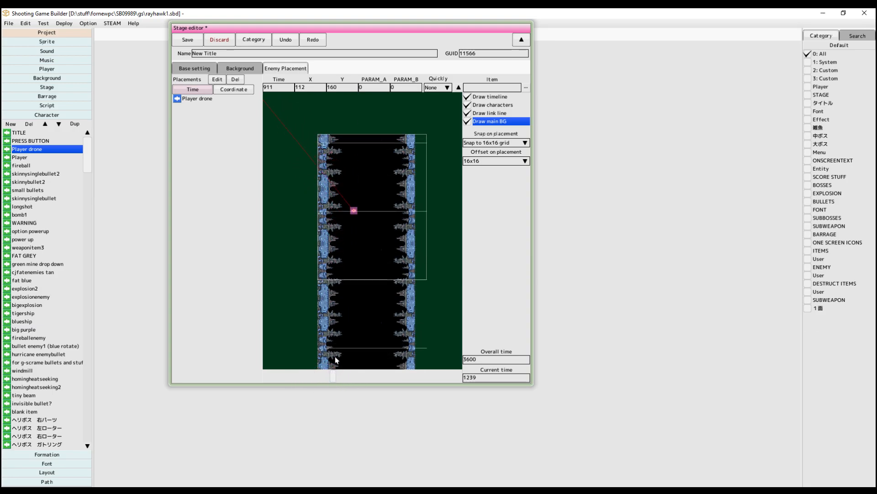
click(201, 100)
click(235, 79)
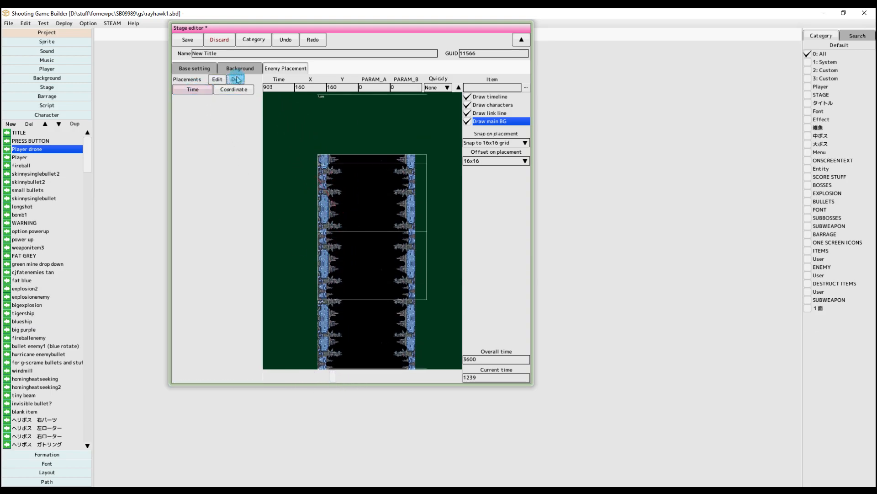
- Return the placement preview to time 0 and set the stage's overall time to 5000
drag(334, 376, 251, 376)
click(499, 361)
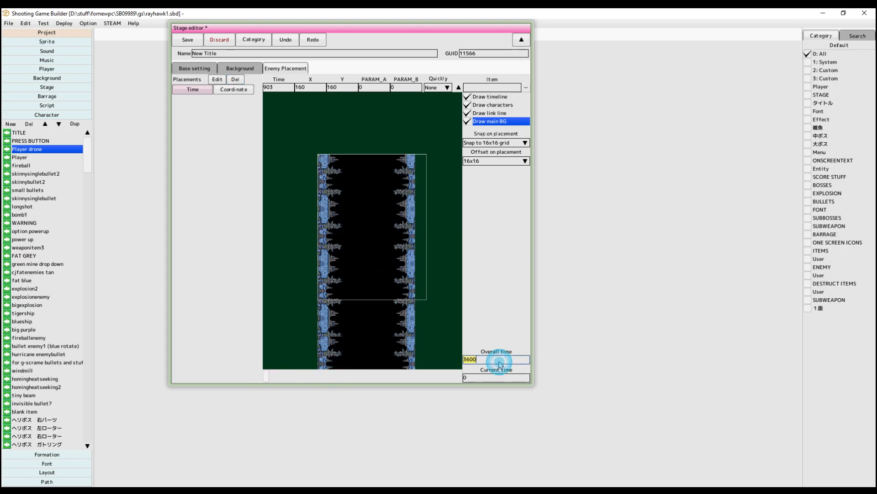
text(5000)
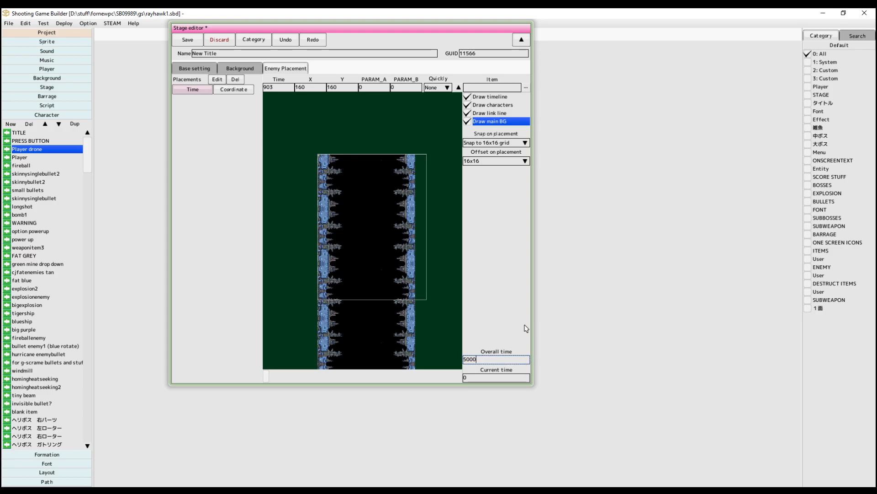
click(490, 376)
- Review the stage's base settings and the skybattler1s background settings
click(232, 70)
click(196, 68)
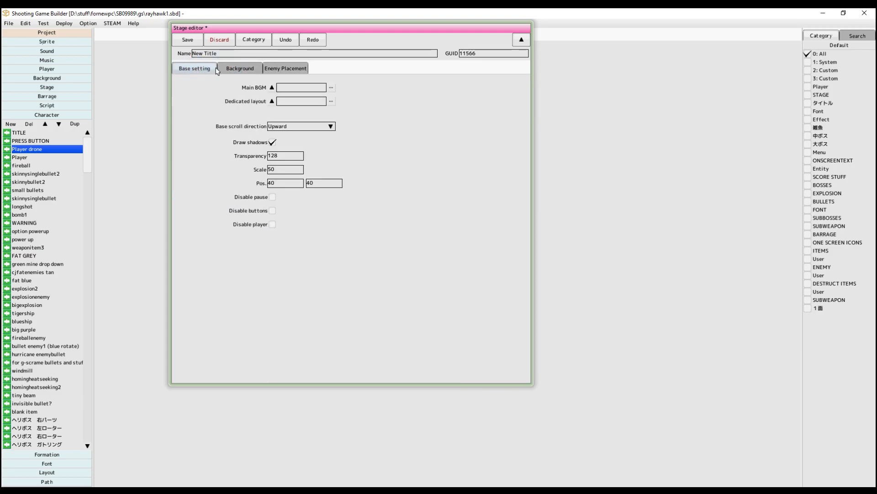
click(239, 68)
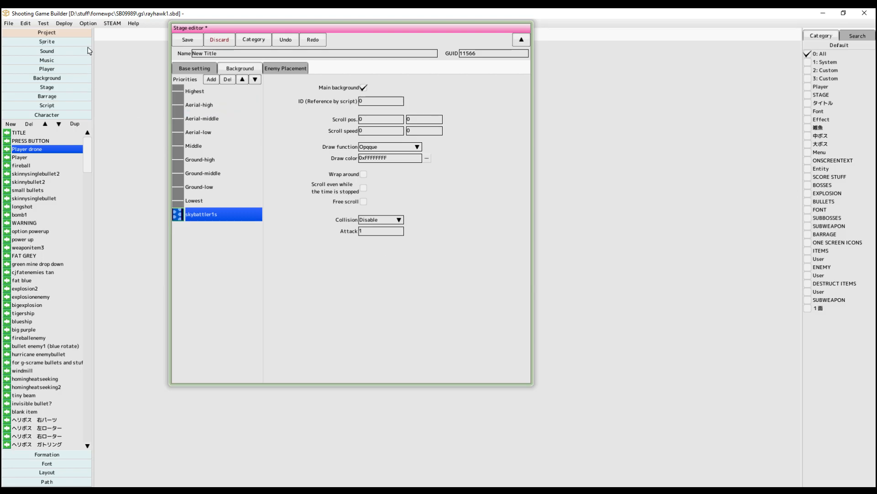
- Open the Test play window and save the New Title stage
click(43, 23)
click(45, 31)
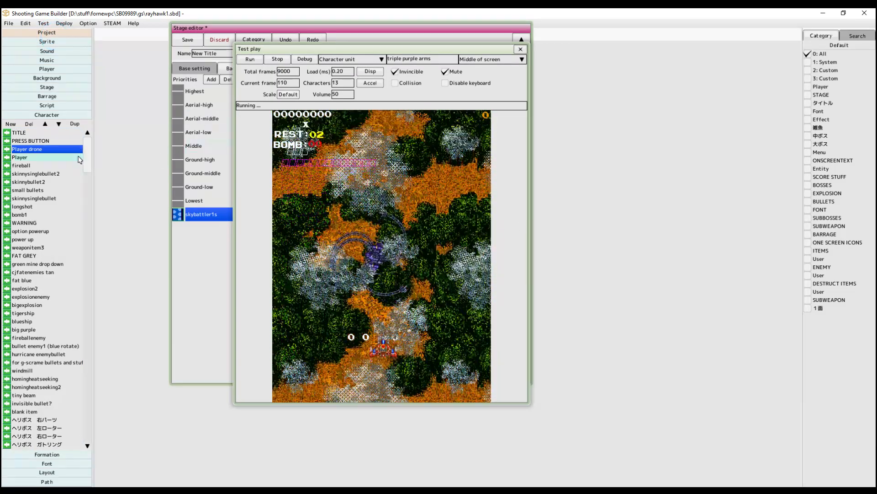
click(47, 87)
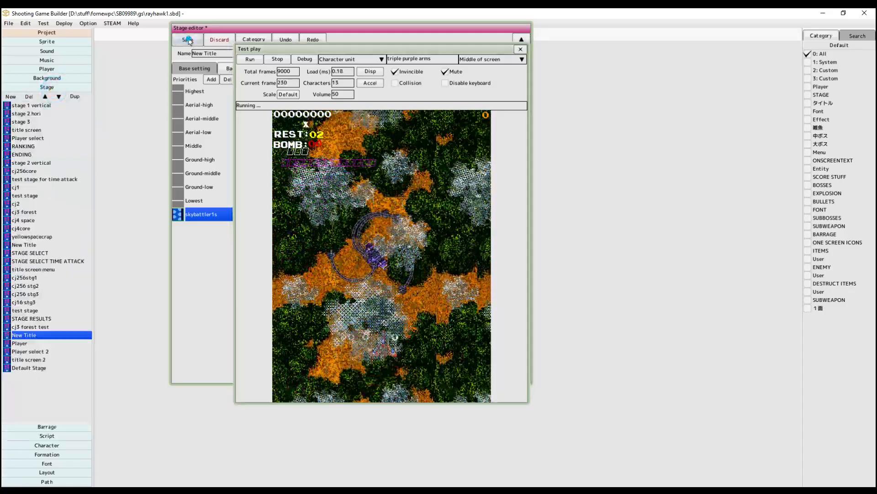
click(188, 39)
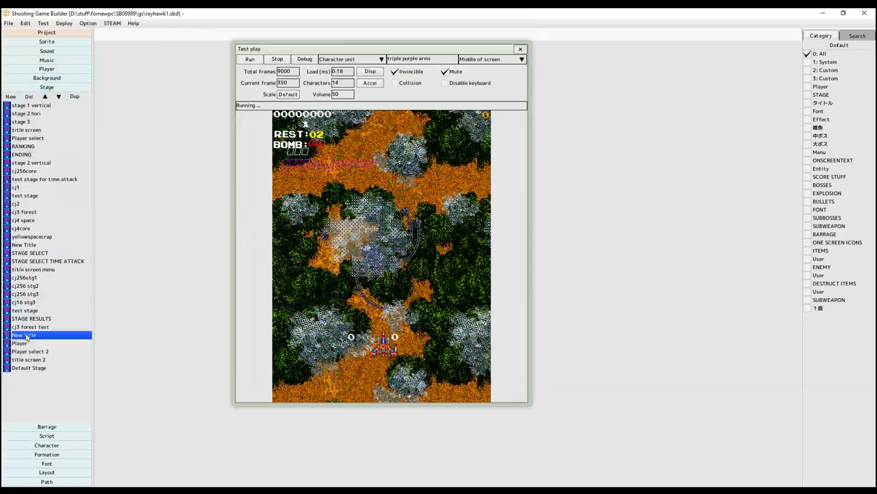
- Load the New Title stage into Test play and run it
click(30, 336)
mouse_move(30, 336)
mouse_down()
mouse_move(272, 286)
mouse_move(308, 268)
mouse_up()
click(251, 63)
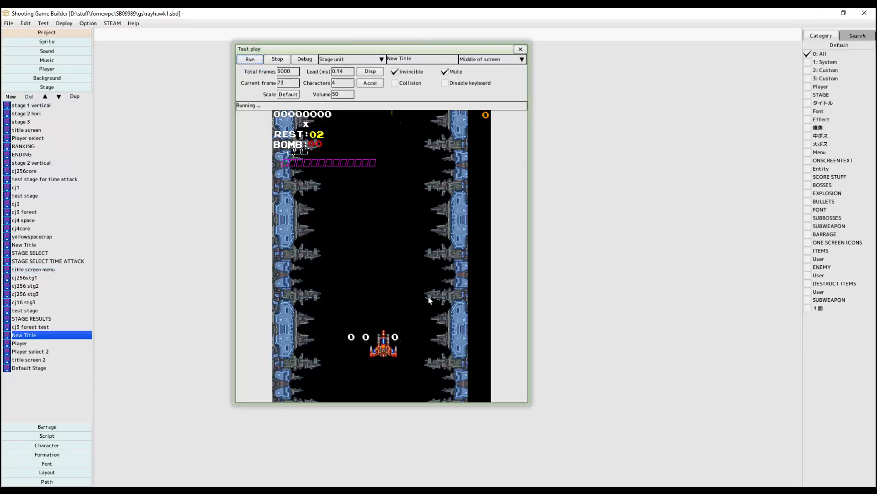
- Fly the ship right and left in the running test to inspect the background across the screen
key(Right)
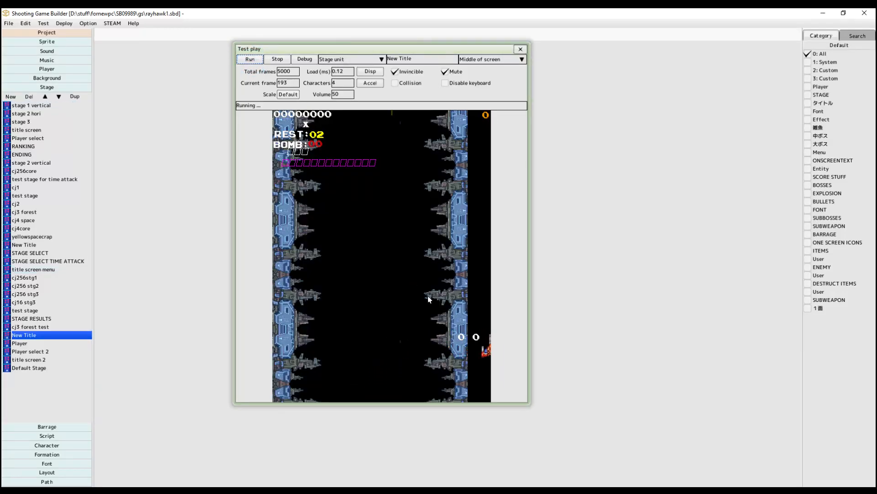
key(Left)
key(Right)
key(Right)
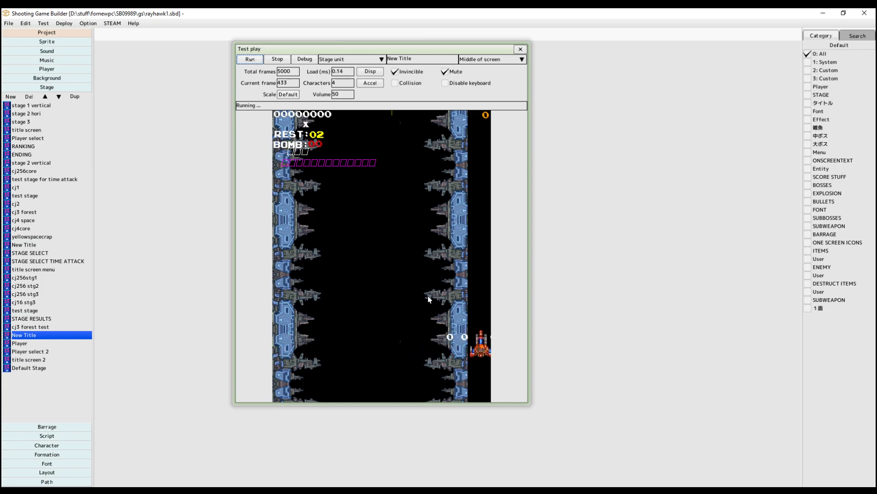
key(Right)
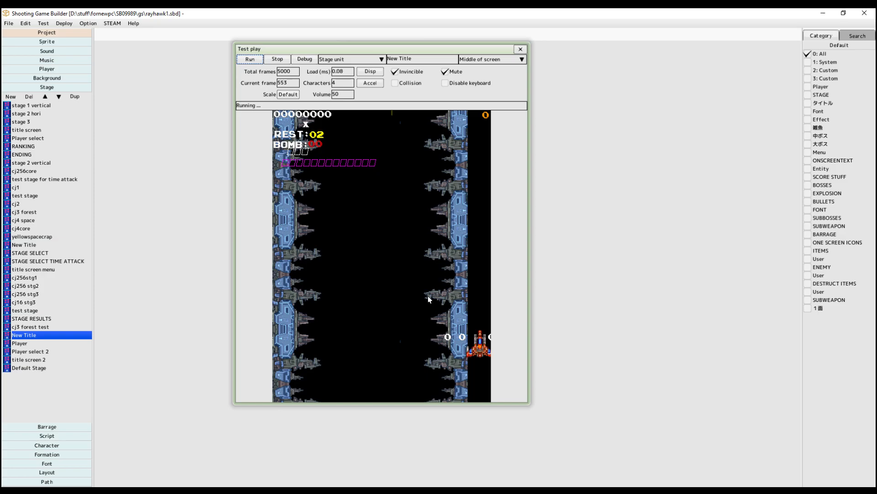
key(Left)
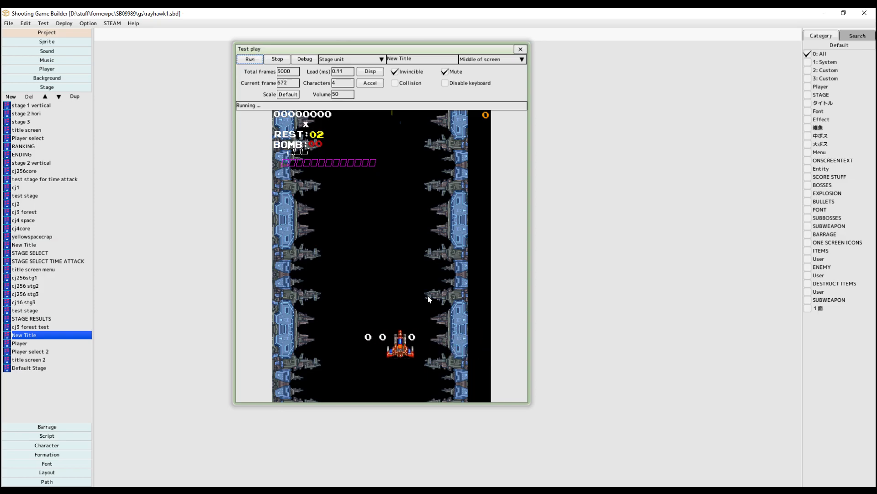
- Reopen the New Title stage, set the skybattler1s background's vertical scroll speed to 100, and test-play it briefly
double_click(32, 338)
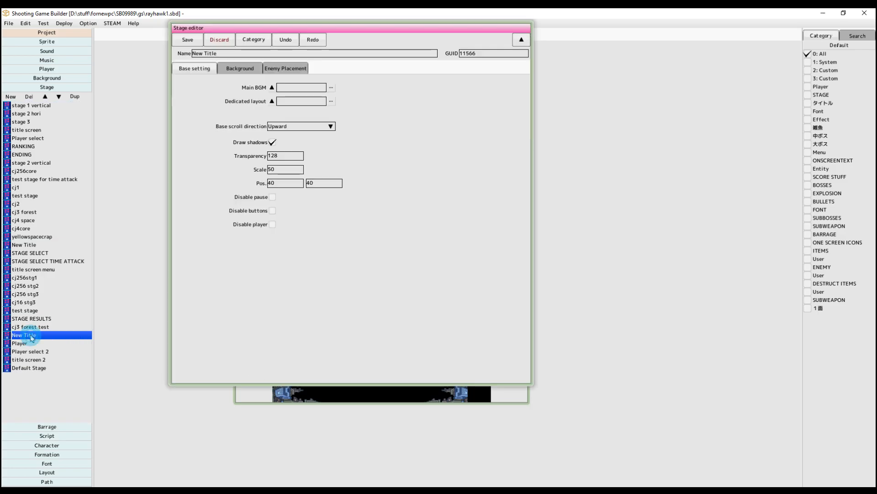
click(245, 68)
drag(274, 29, 591, 50)
click(536, 231)
click(732, 153)
text(100)
click(733, 141)
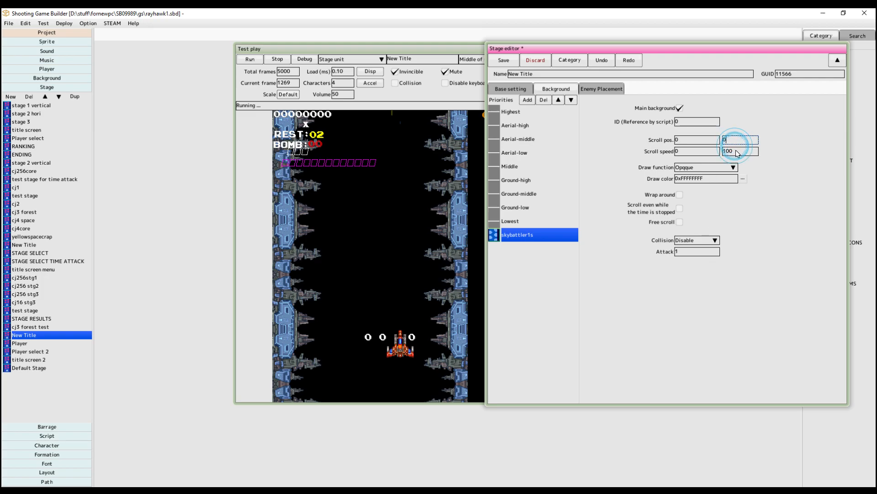
click(254, 61)
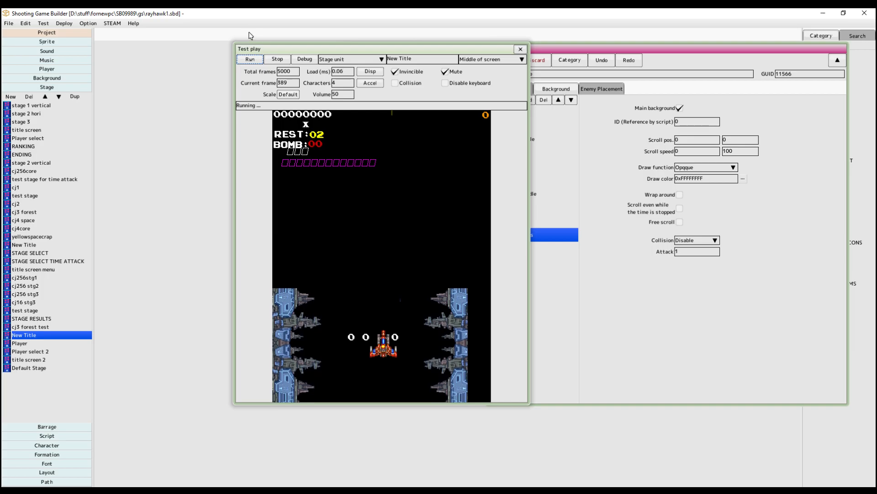
click(277, 59)
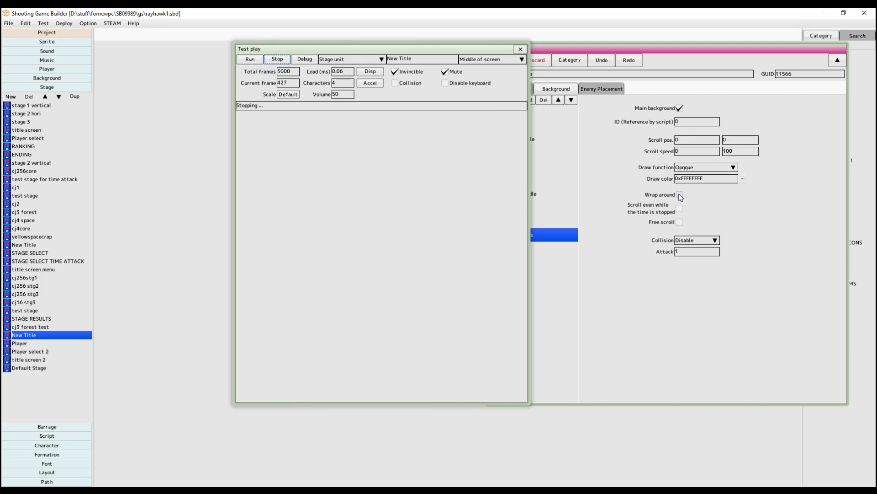
- Enable wrap around for the skybattler1s background and test-play the stage, flying the ship right and left
click(680, 196)
click(251, 60)
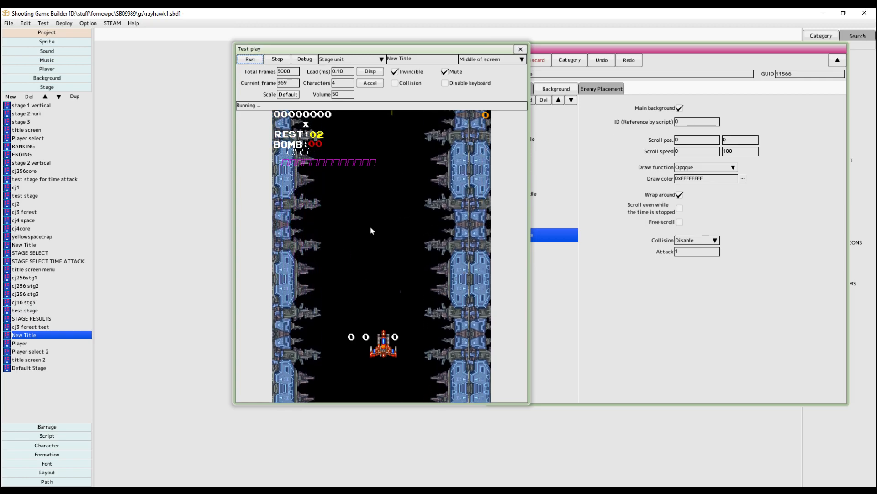
key(Right)
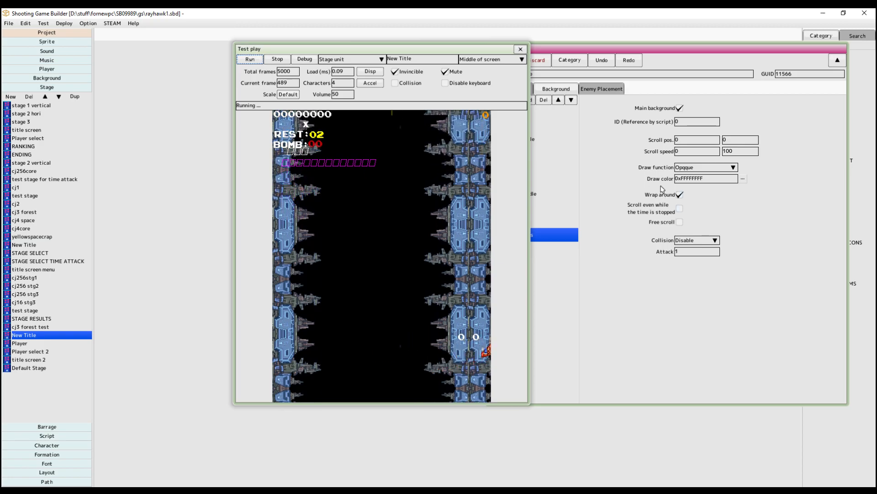
key(Left)
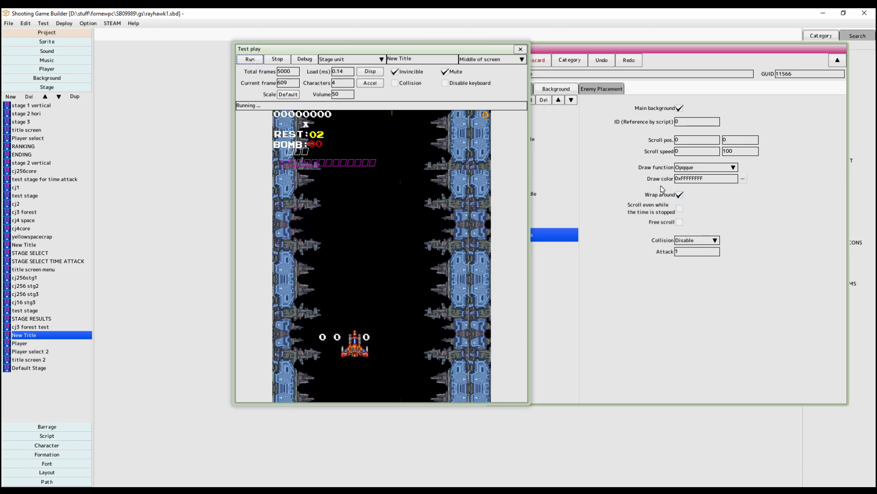
click(279, 58)
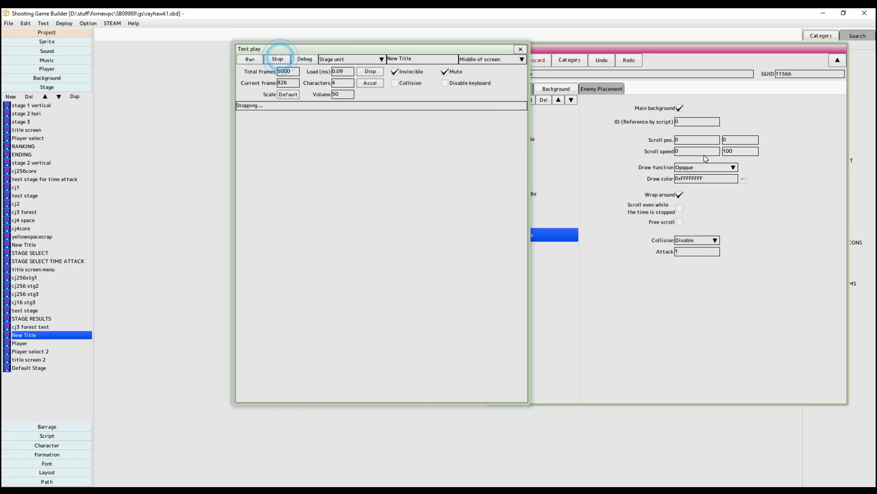
- Switch the background's wrap around off and back on, test-playing each setting to compare the scrolling
click(680, 196)
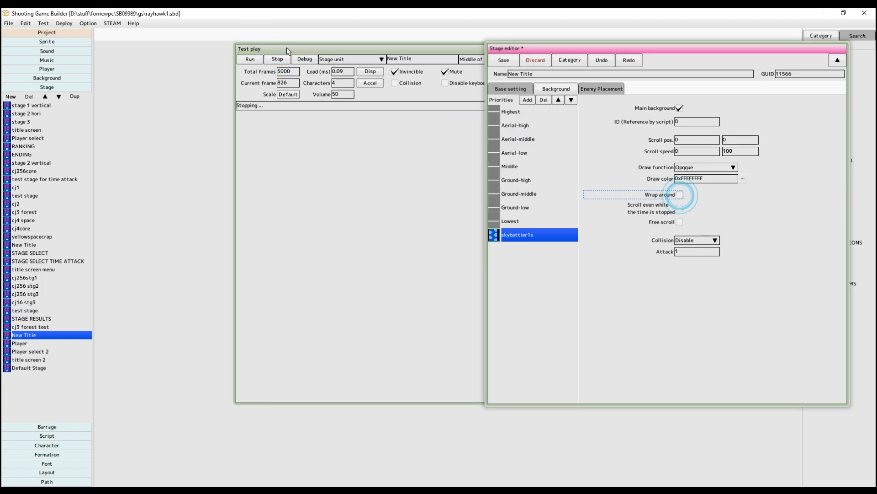
click(251, 59)
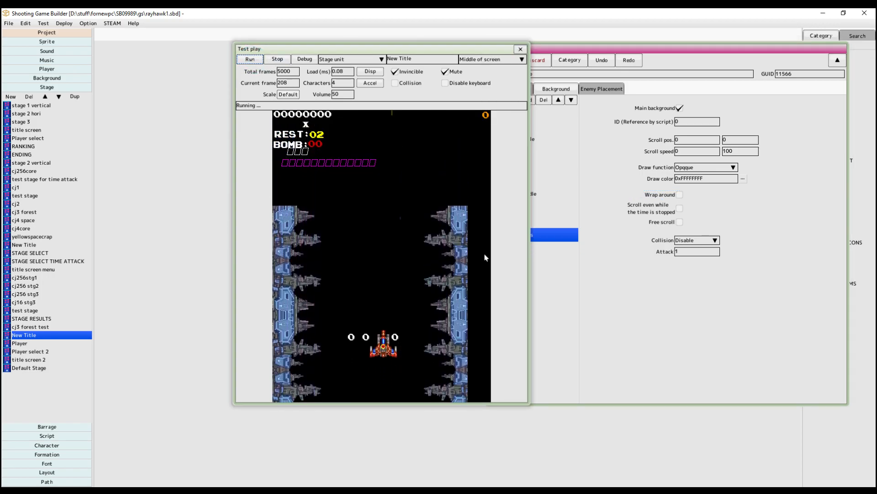
click(678, 195)
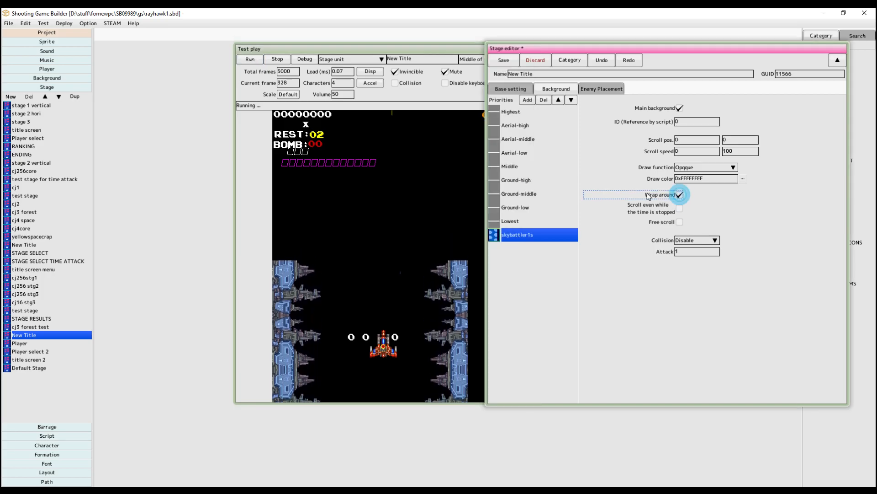
click(255, 60)
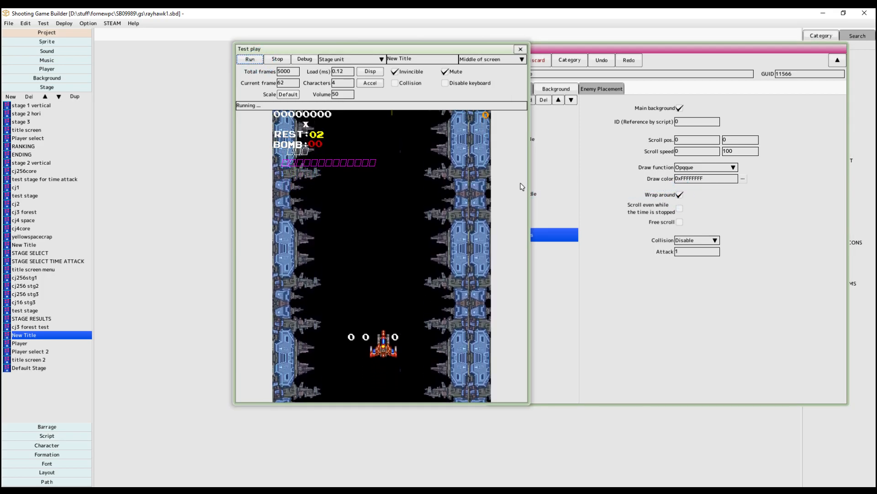
key(Right)
key(Left)
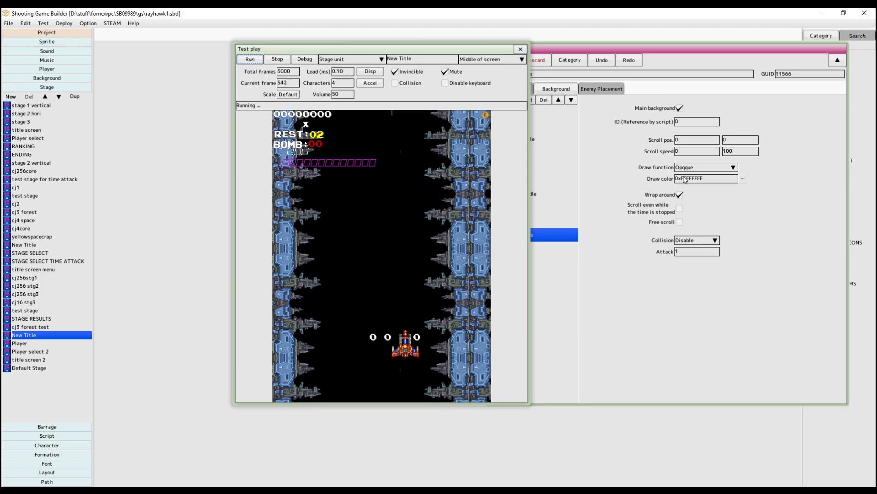
- Test-play the stage with the skybattler1s background's draw function set to Translucent, Addition and Subtraction in turn
click(734, 167)
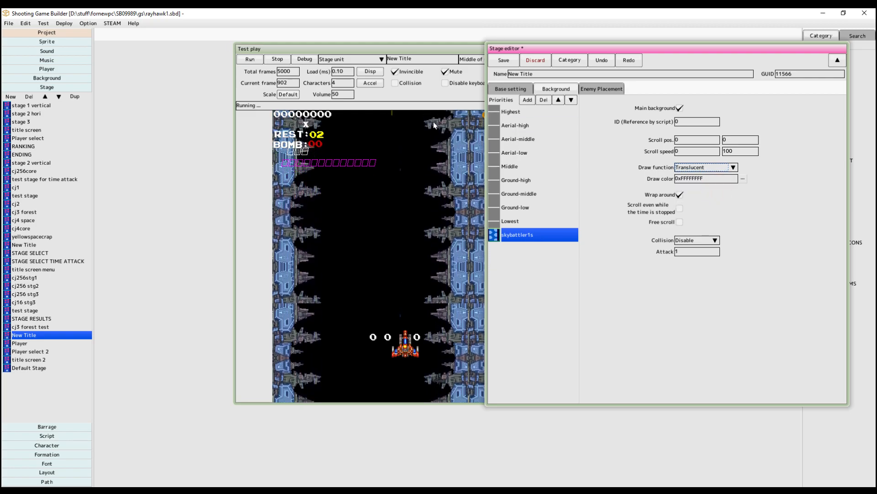
click(240, 62)
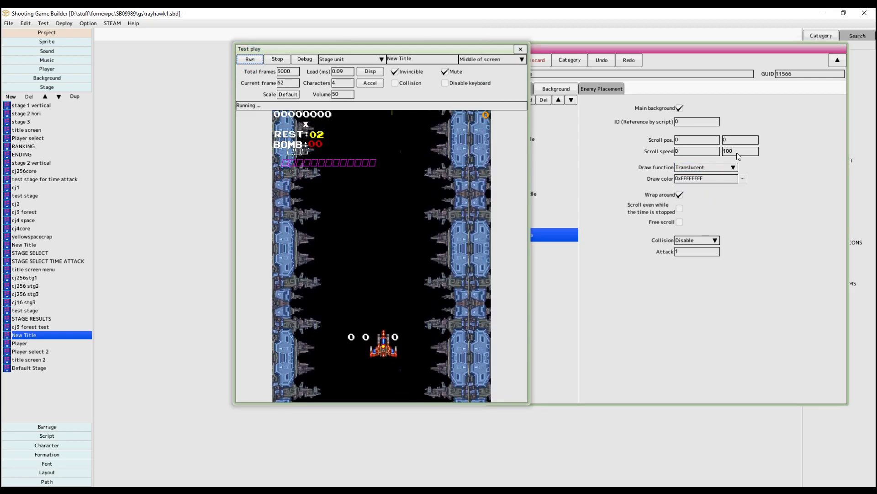
click(720, 168)
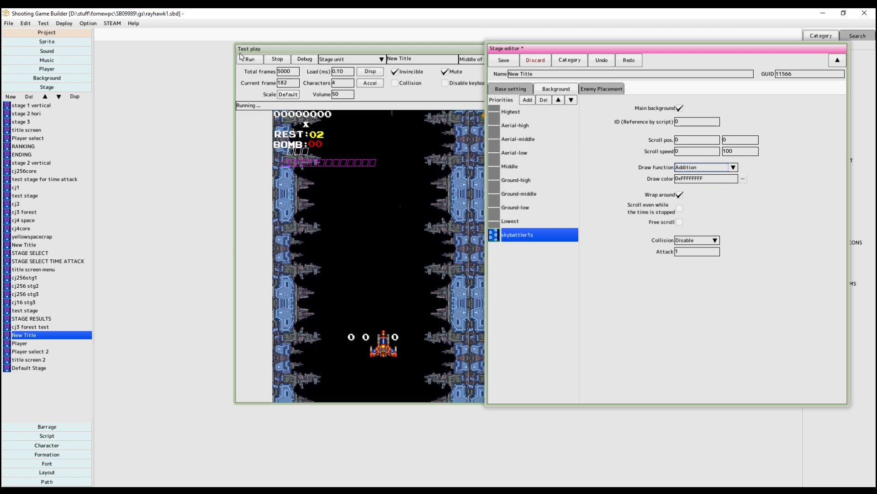
click(242, 57)
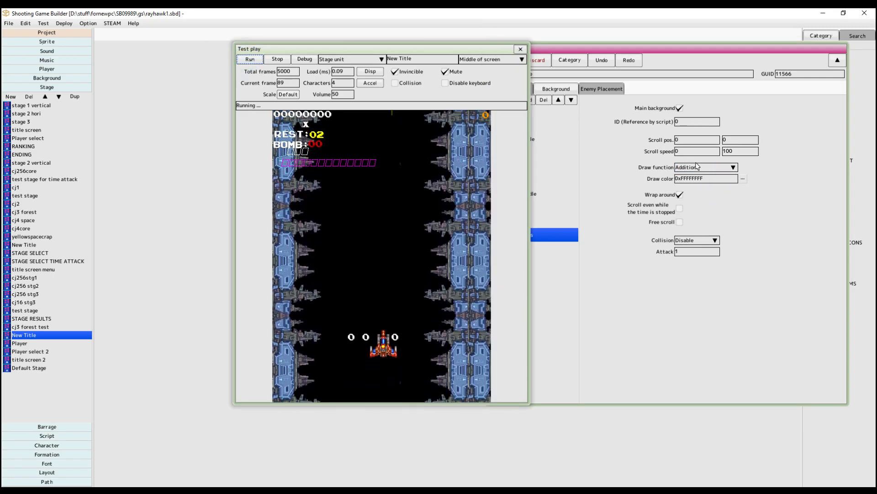
click(698, 168)
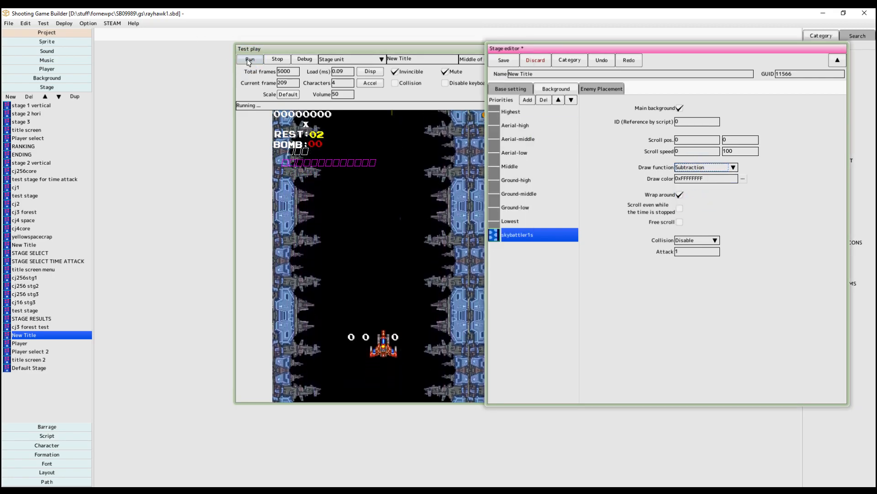
click(249, 60)
- Set the background's draw function to Addition and its draw color's red value to 10, and test-play the stage
click(713, 168)
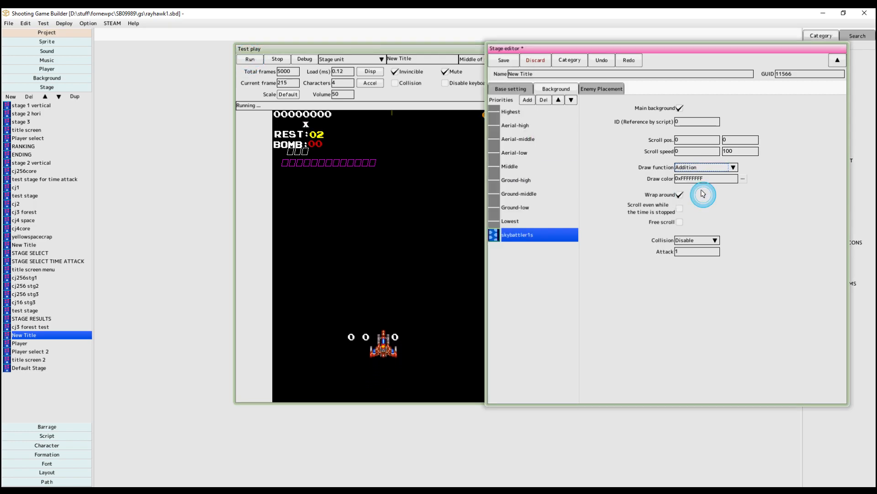
click(744, 180)
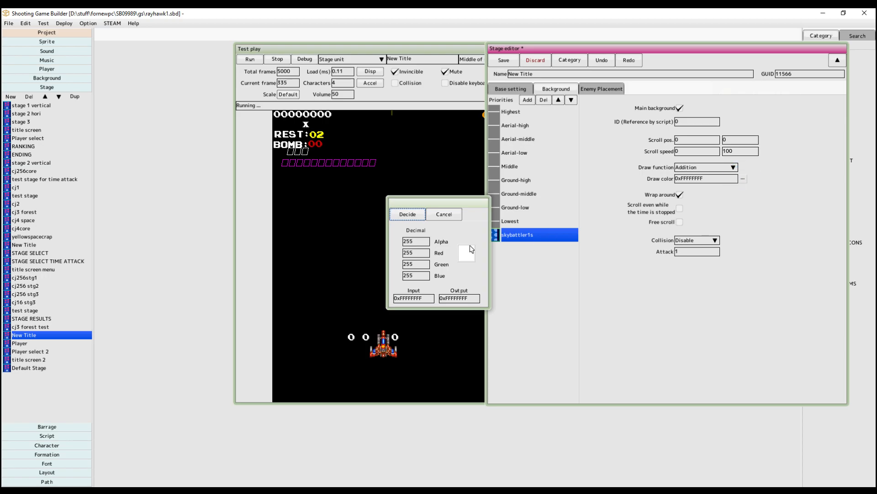
click(421, 254)
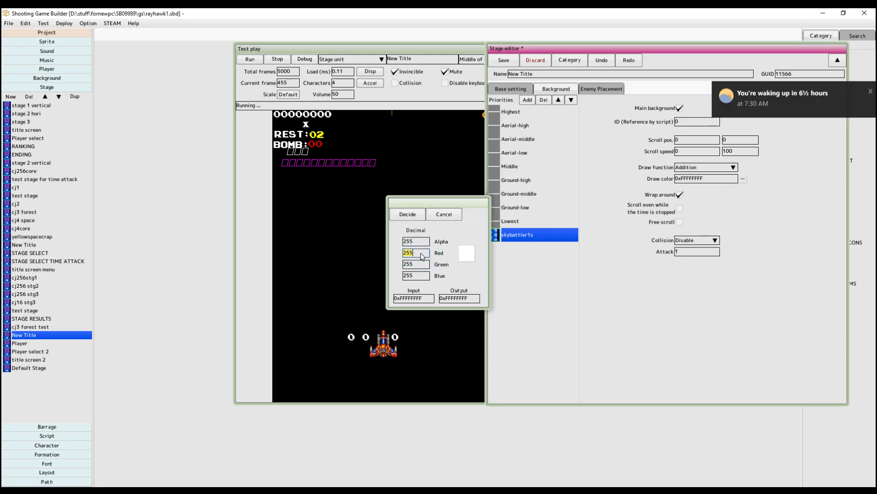
click(411, 215)
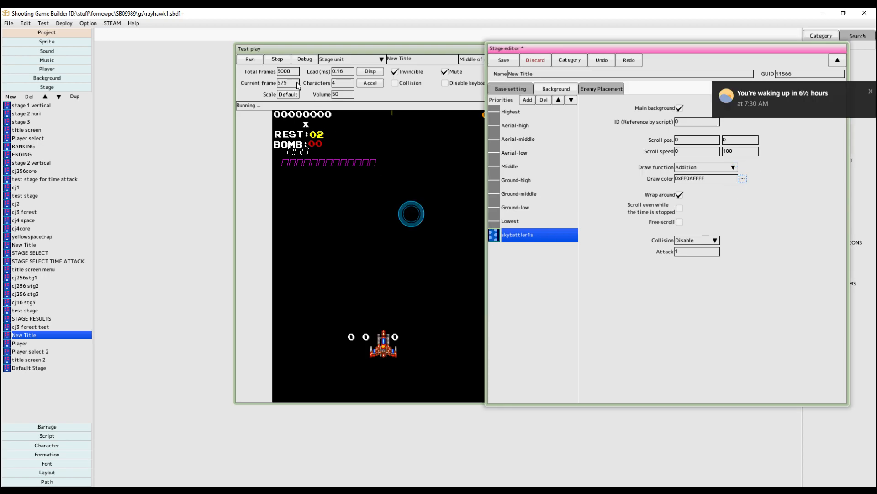
click(257, 61)
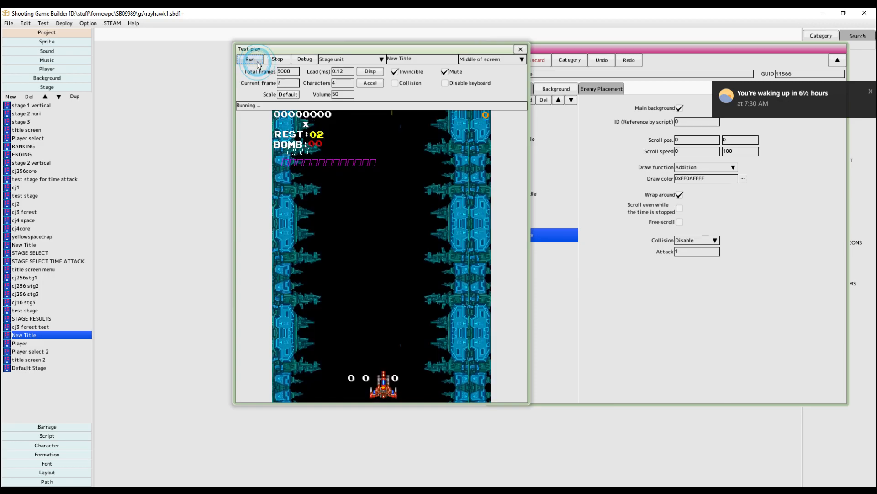
- Test-play the tinted background with the draw function set to Translucent, Opaque and Subtraction in turn
click(731, 167)
click(715, 185)
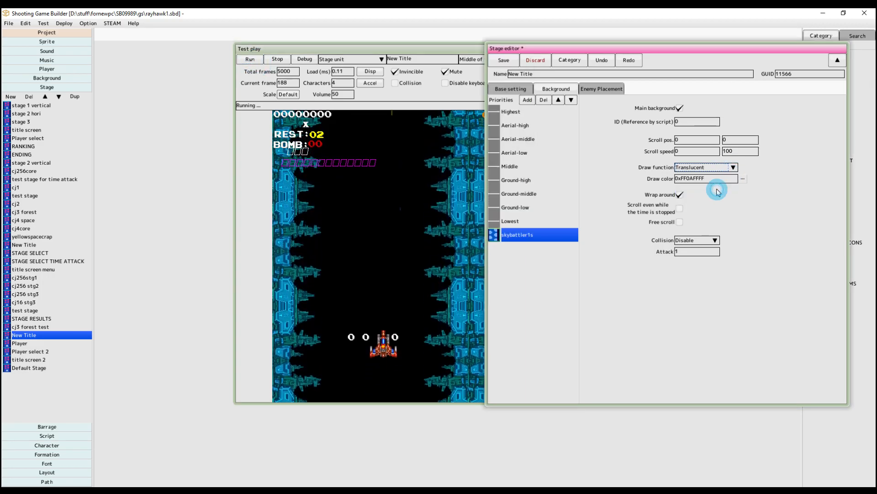
click(250, 59)
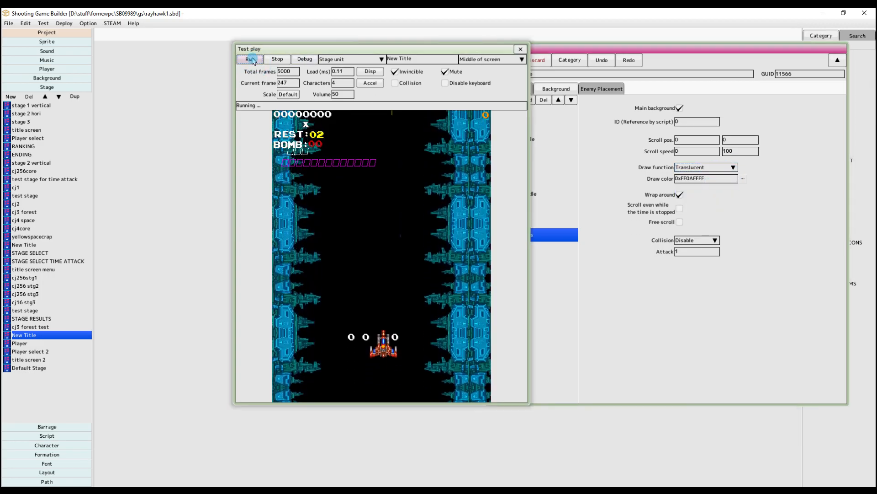
click(718, 168)
click(695, 174)
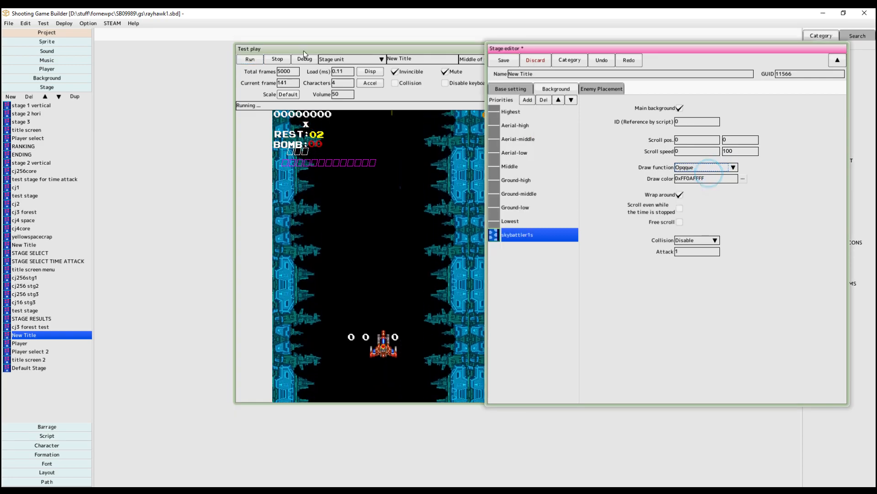
click(250, 60)
click(712, 167)
click(731, 167)
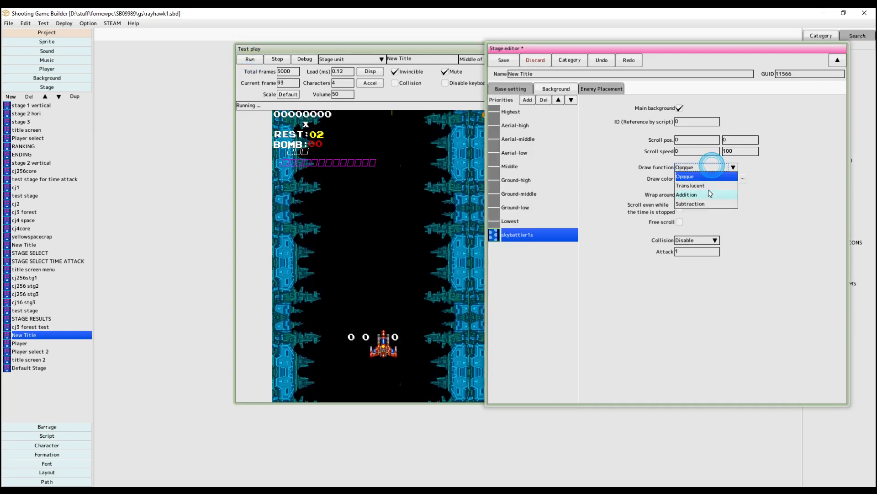
click(706, 204)
click(250, 60)
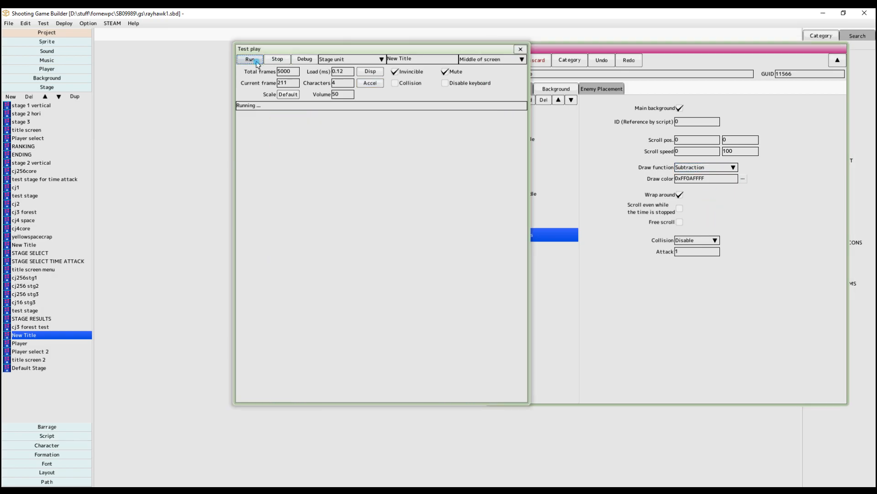
- Set the background's draw function to Addition and its draw color to red 255 and green 0, test-playing each change
click(700, 163)
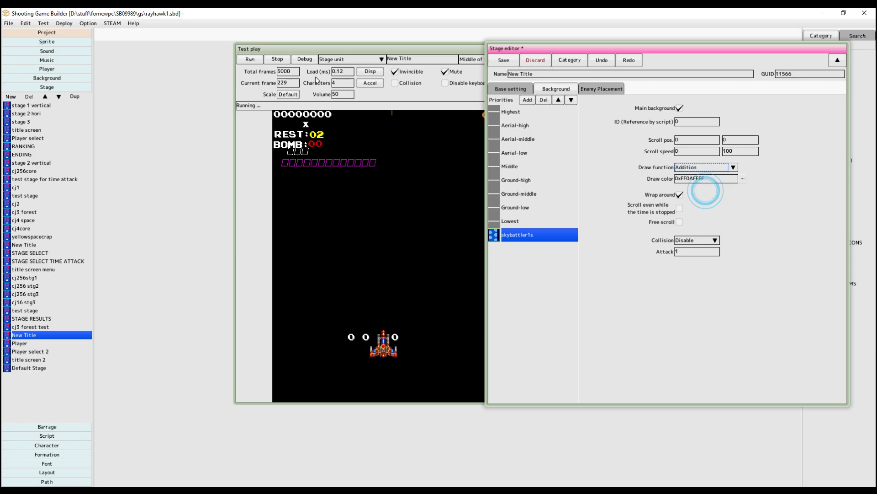
click(254, 61)
click(743, 179)
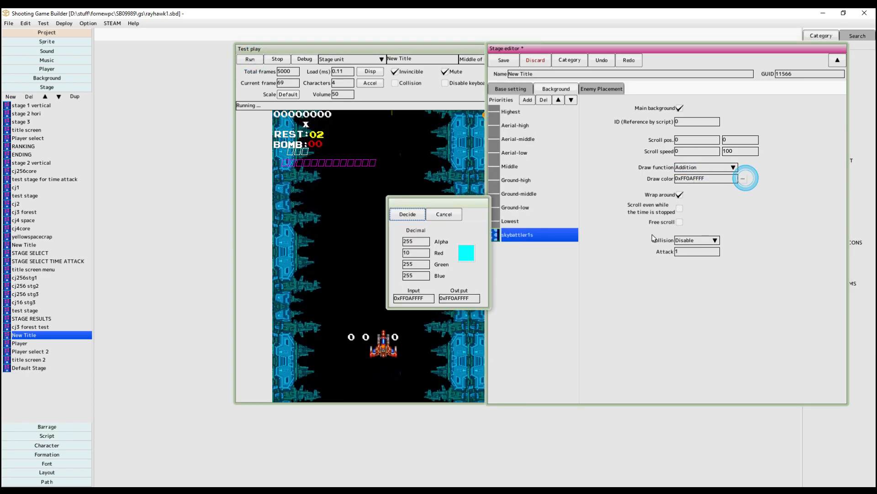
double_click(416, 253)
text(25)
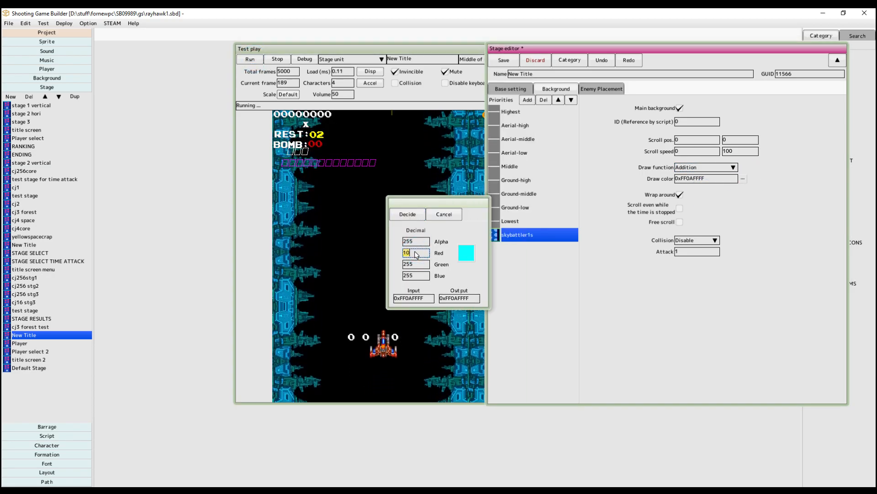
text(5)
double_click(415, 265)
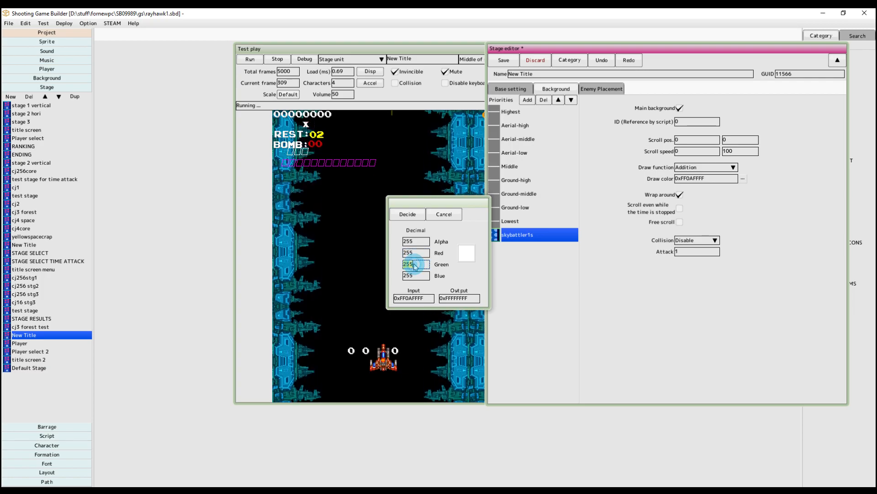
text(0)
click(408, 214)
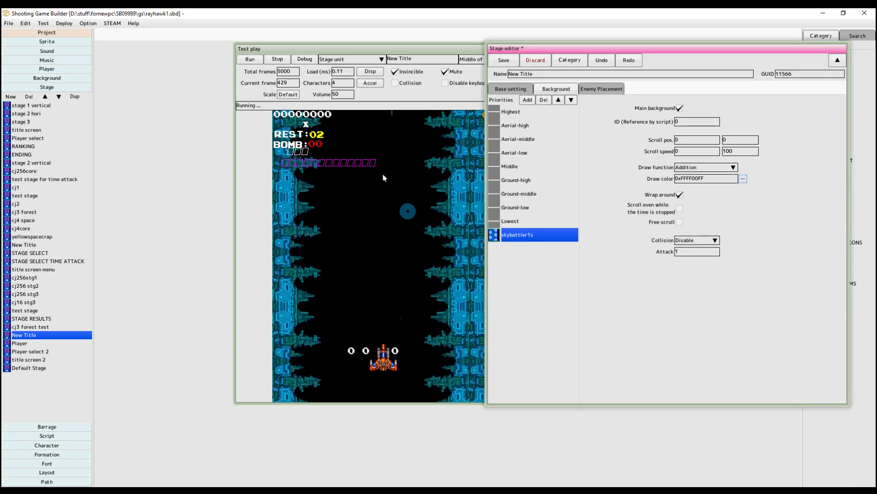
click(255, 63)
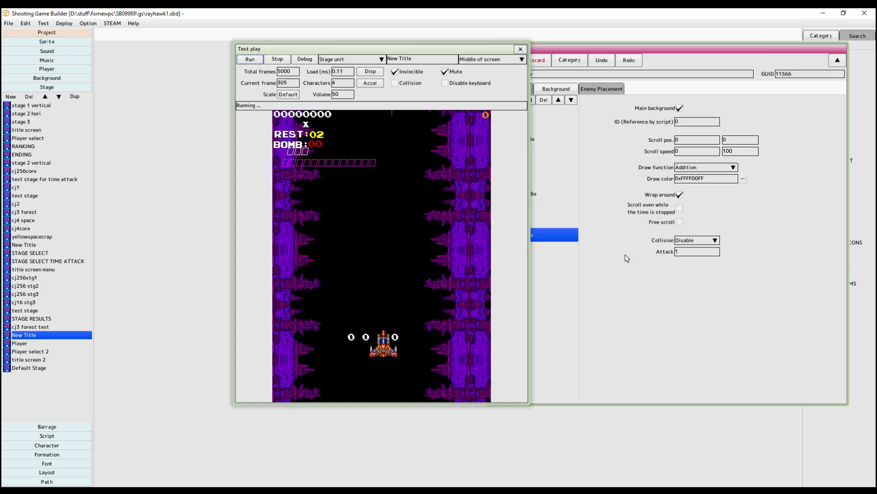
- Enable free scroll for the skybattler1s background and test-play the stage, flying the ship right and left
click(679, 222)
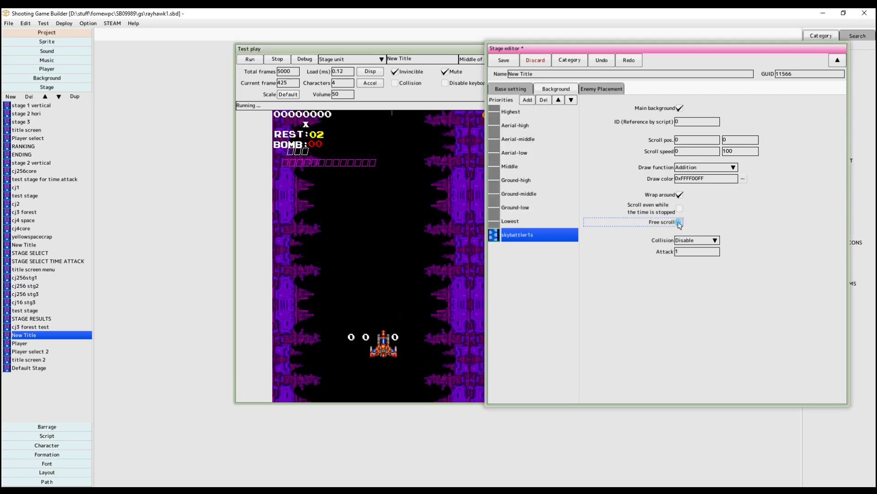
click(396, 245)
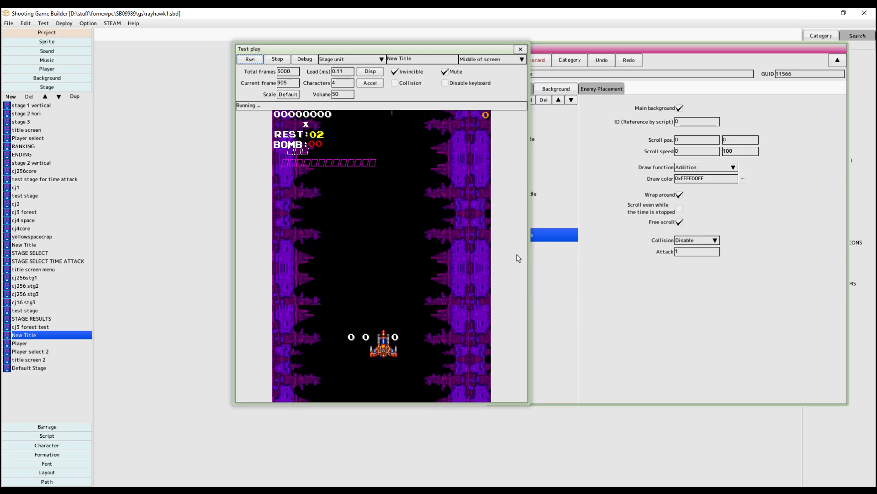
click(244, 59)
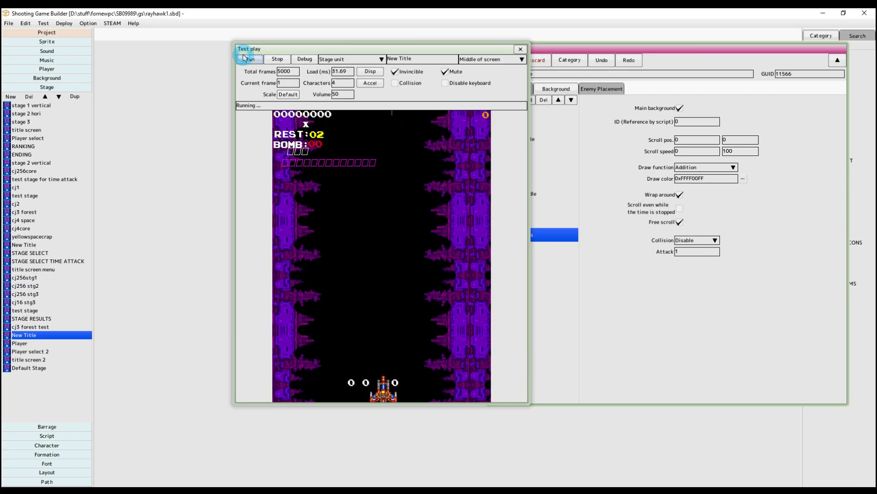
key(Right)
key(Left)
key(Left)
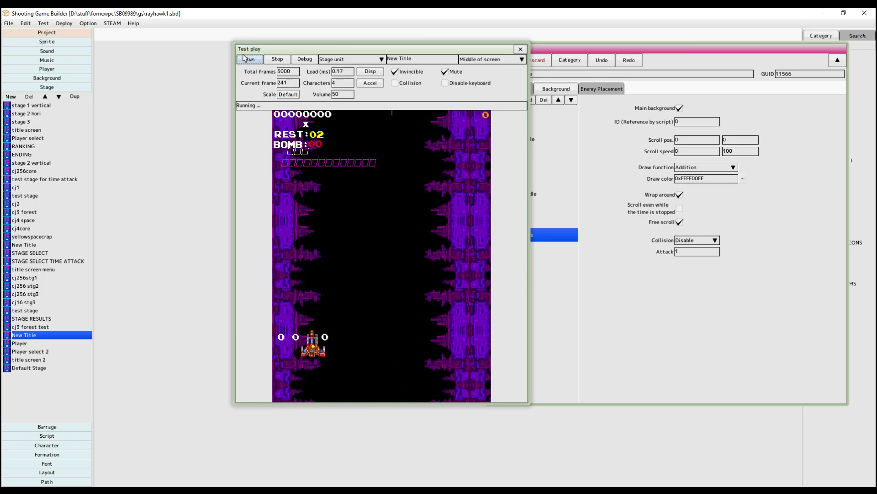
key(Right)
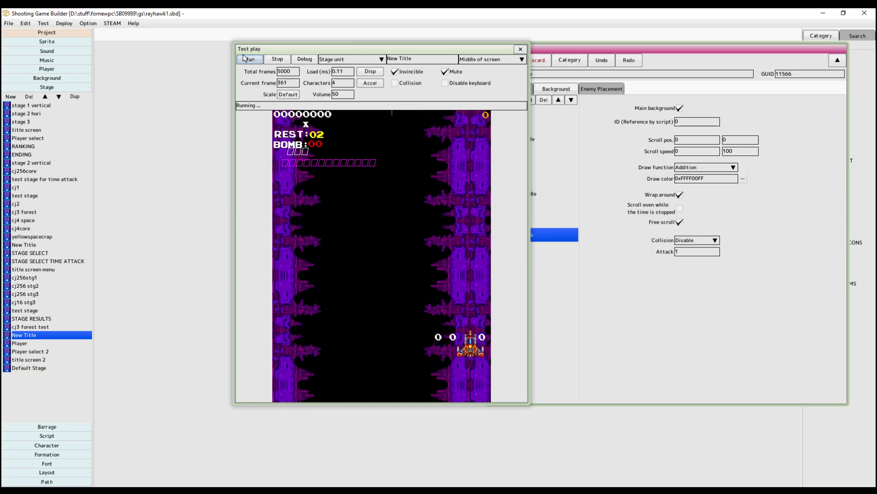
- Disable the background's free scroll, test-play the stage while flying the ship right and left, and stop the test
click(679, 222)
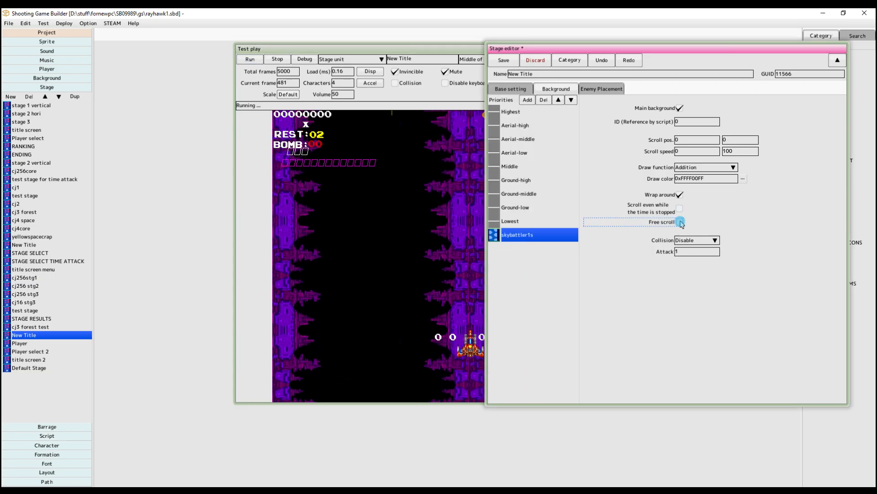
click(251, 60)
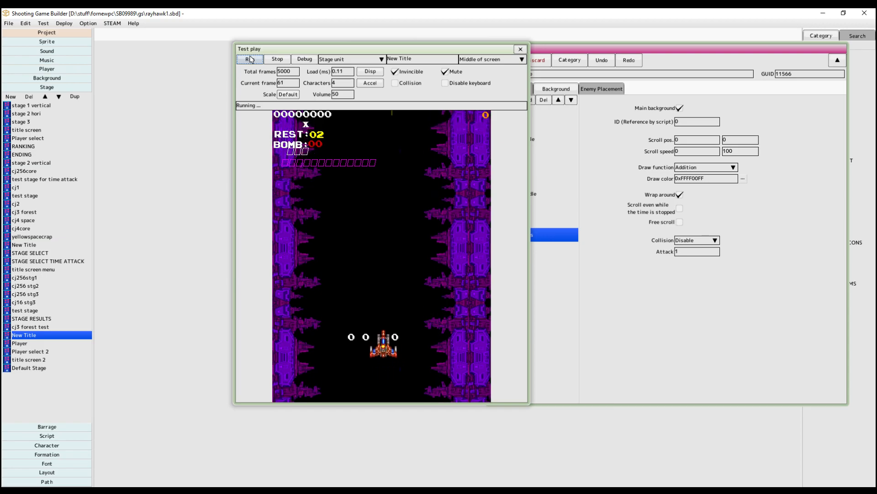
key(Right)
key(Left)
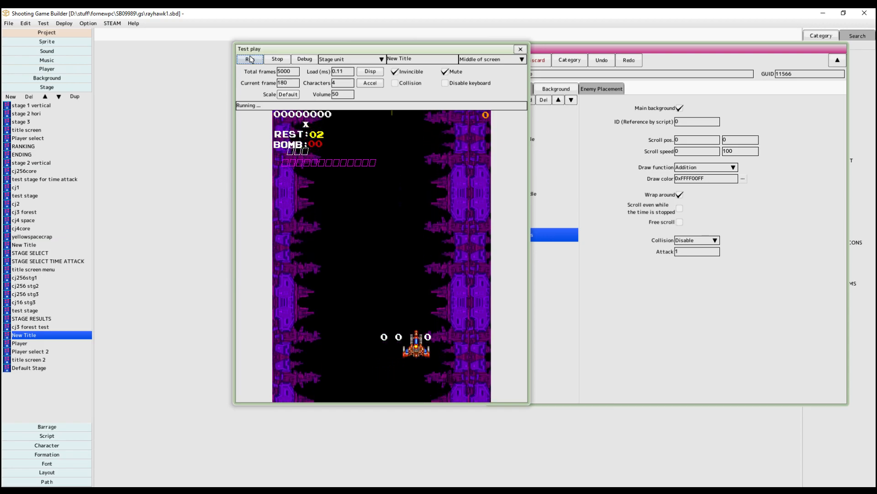
click(278, 60)
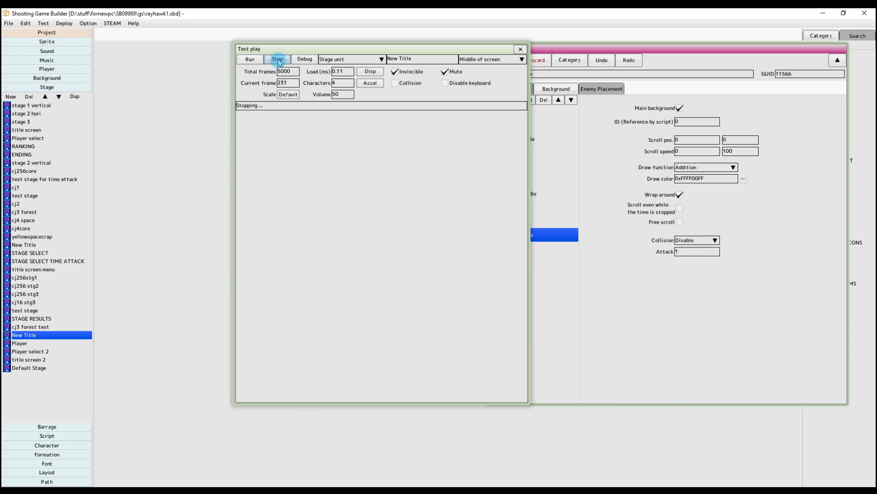
- Set the skybattler1s background's map width to 20 tips and apply the new map size
click(545, 231)
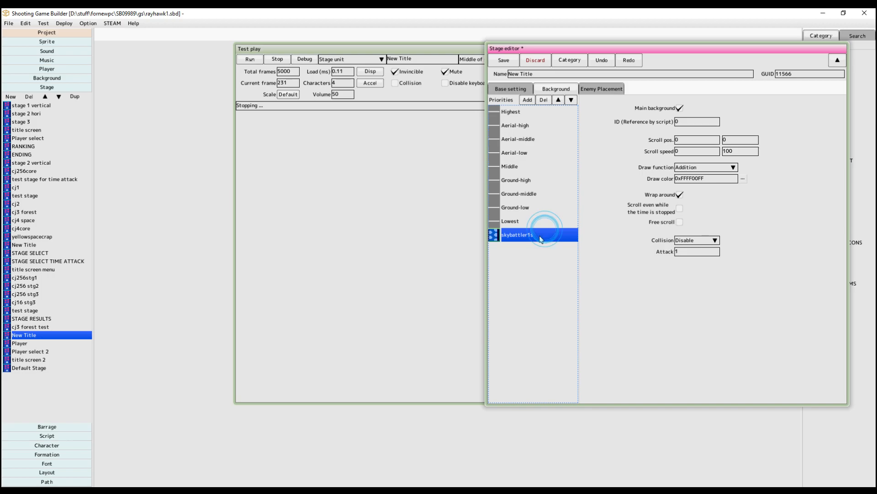
click(67, 79)
double_click(37, 204)
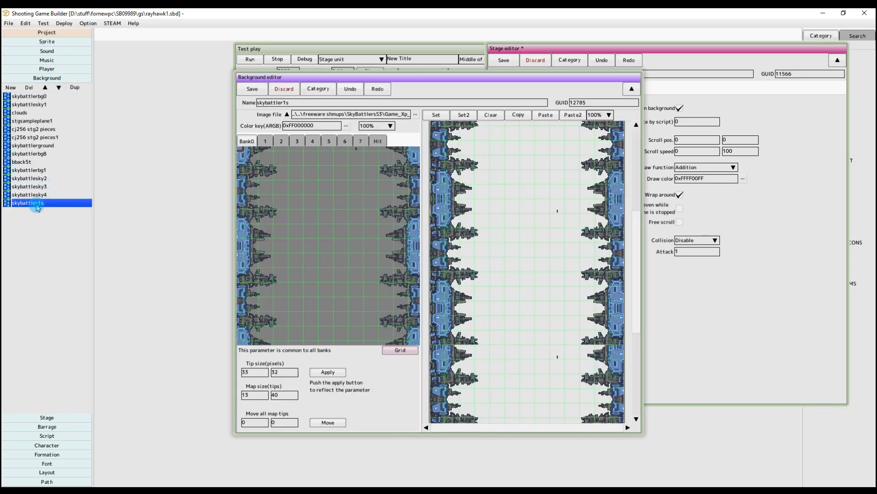
scroll(362, 276, down, 1)
scroll(352, 298, down, 1)
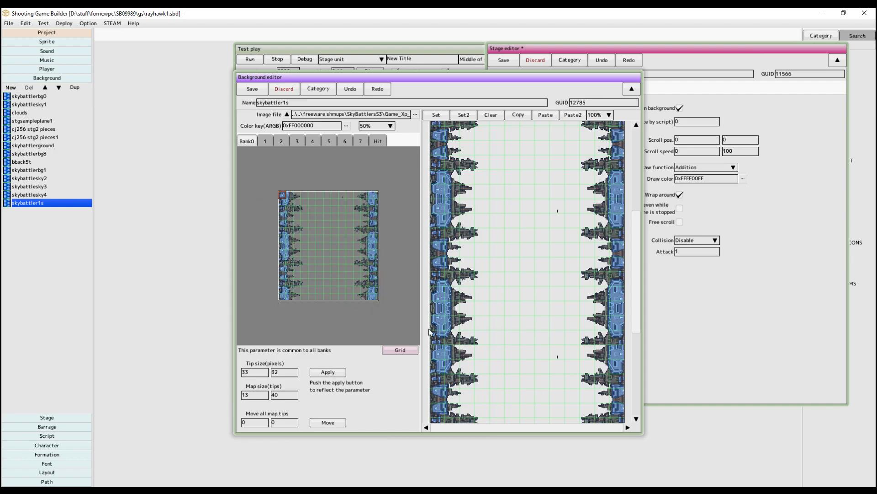
middle_drag(469, 319, 473, 298)
scroll(472, 298, down, 1)
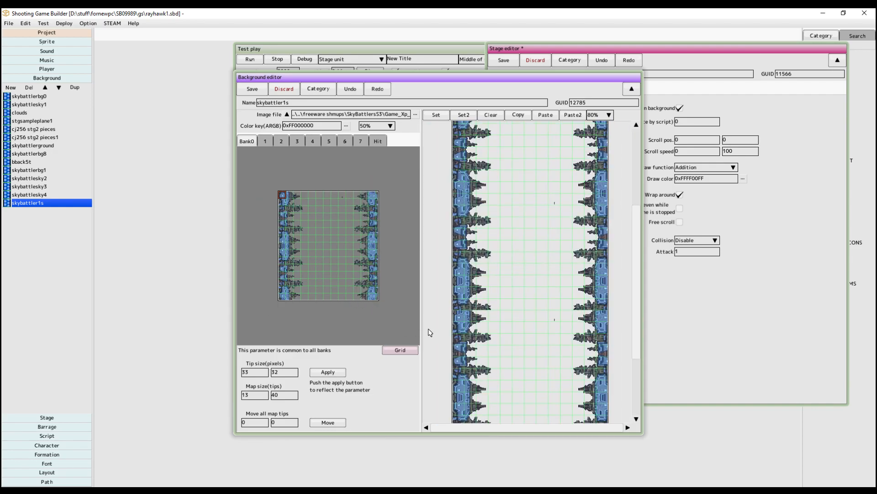
scroll(465, 301, down, 1)
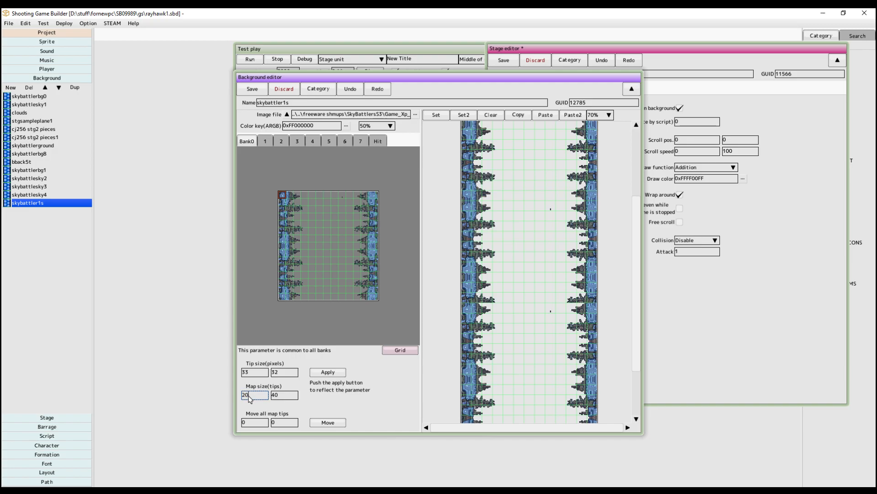
click(336, 374)
- Fill the added columns of the skybattler1s map with a Paste2 copy of the existing full-height pattern and save the background
scroll(501, 291, down, 3)
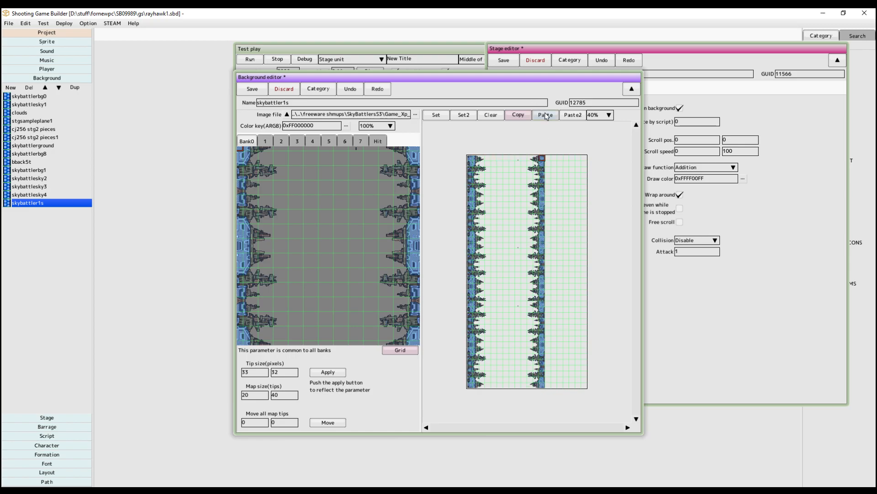
click(571, 119)
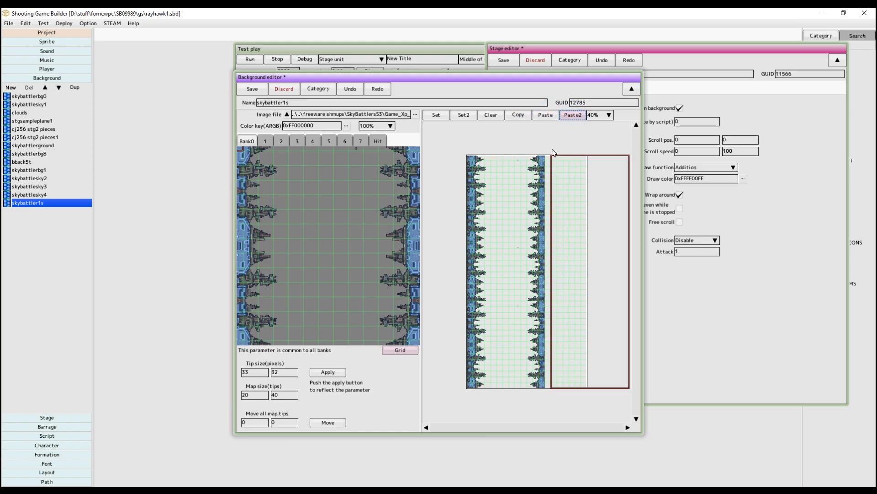
click(547, 154)
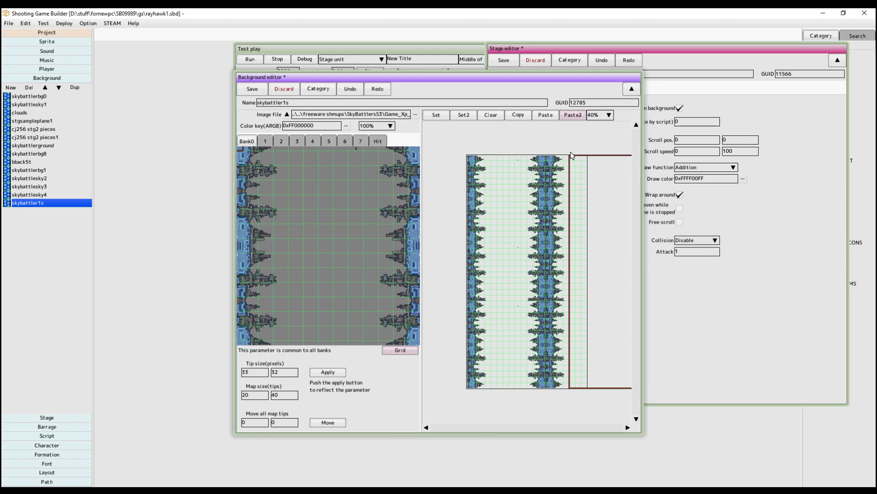
click(255, 90)
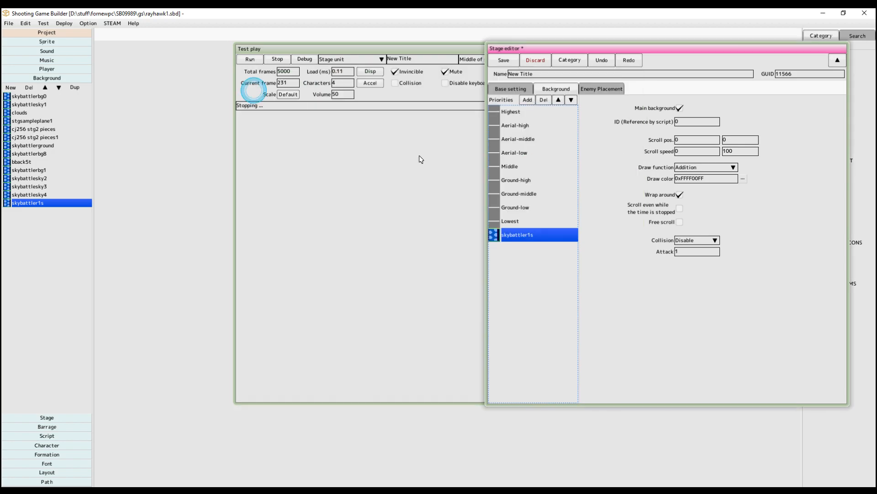
- Test-play the widened background with free scroll off, and again with it enabled, flying the ship right and left
click(248, 66)
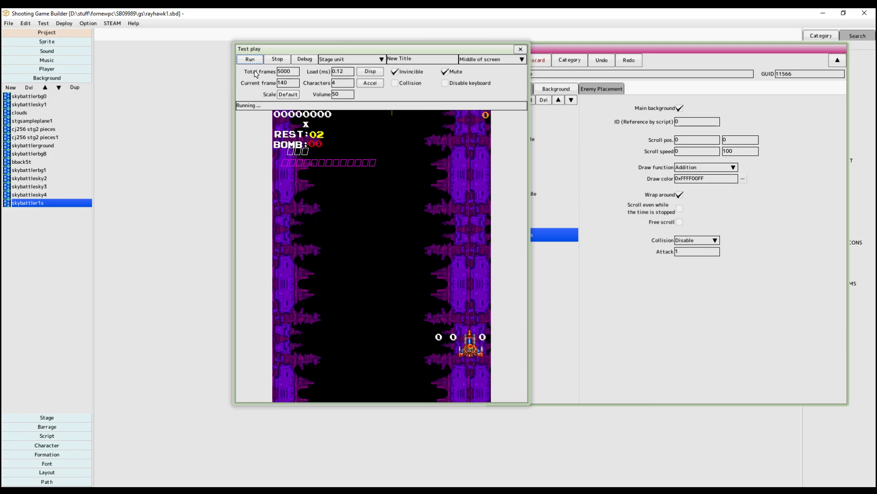
click(277, 59)
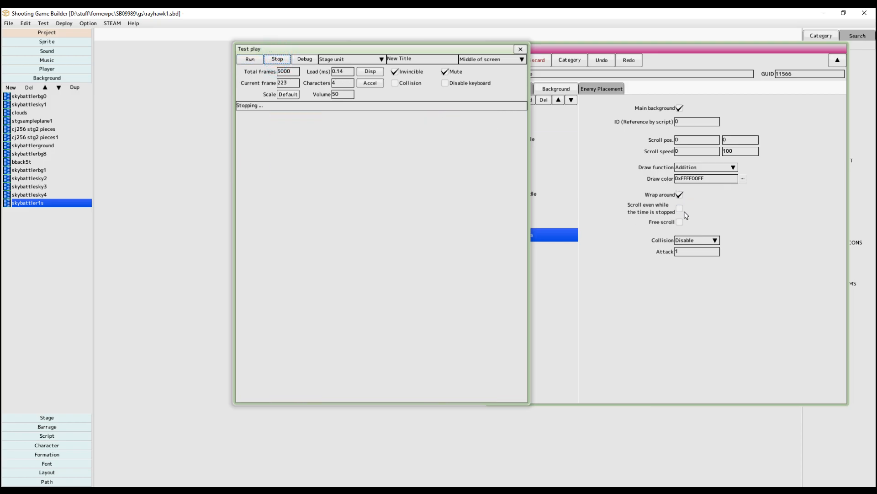
click(679, 222)
click(255, 60)
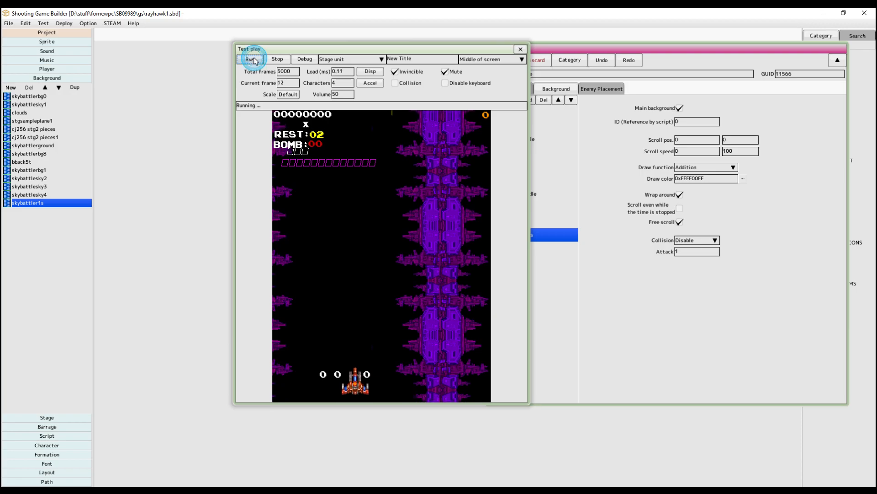
key(Right)
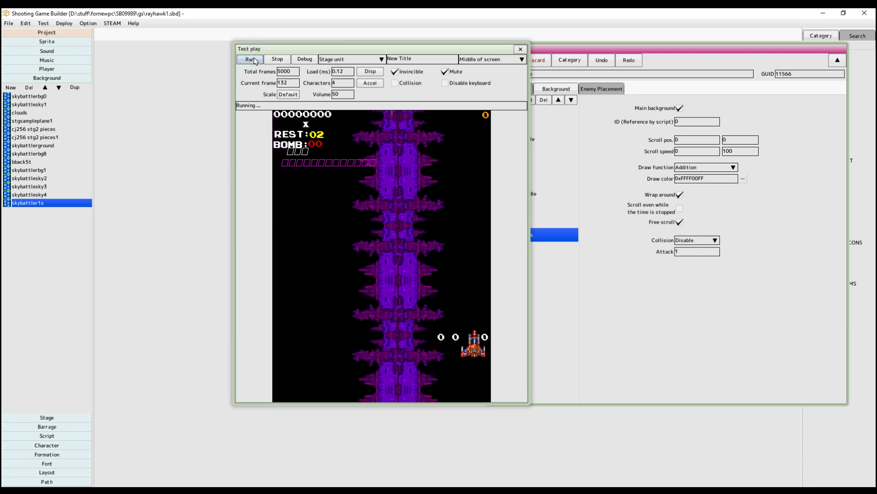
key(Left)
key(Left)
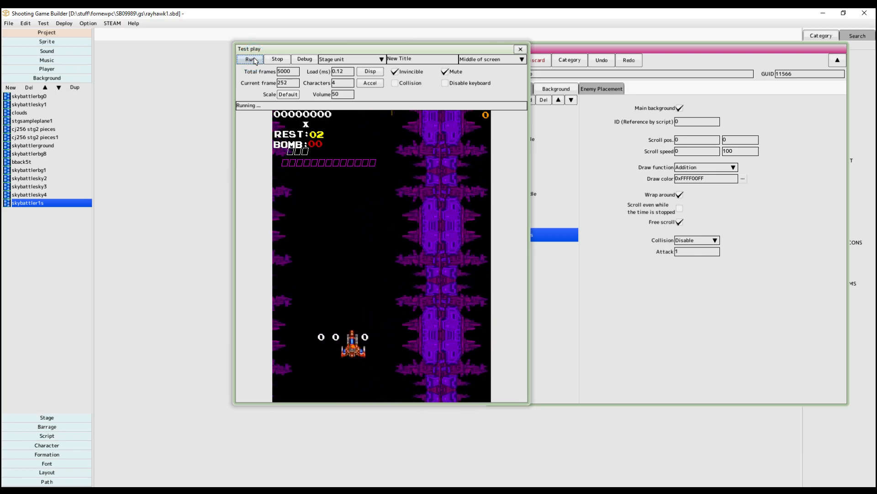
key(Right)
key(Right)
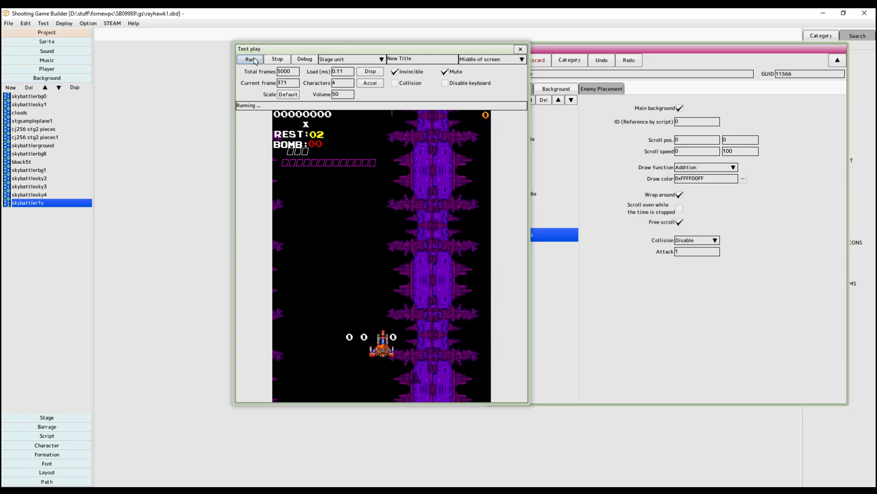
key(Left)
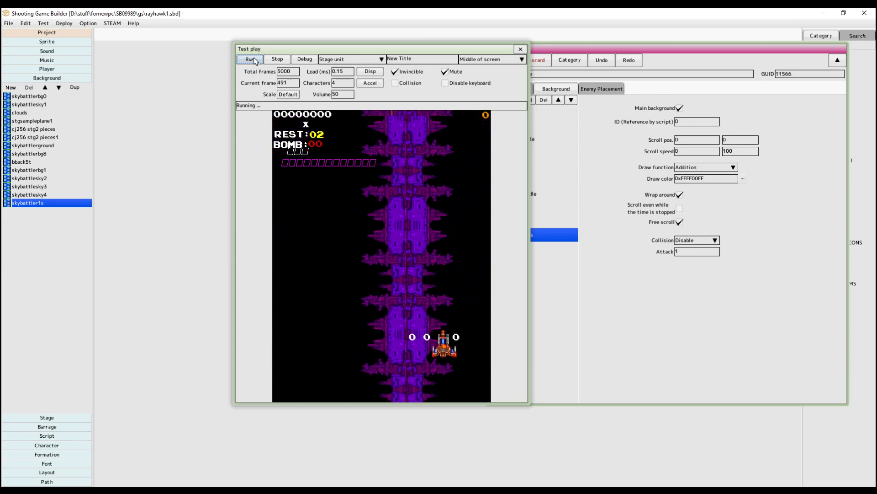
key(Left)
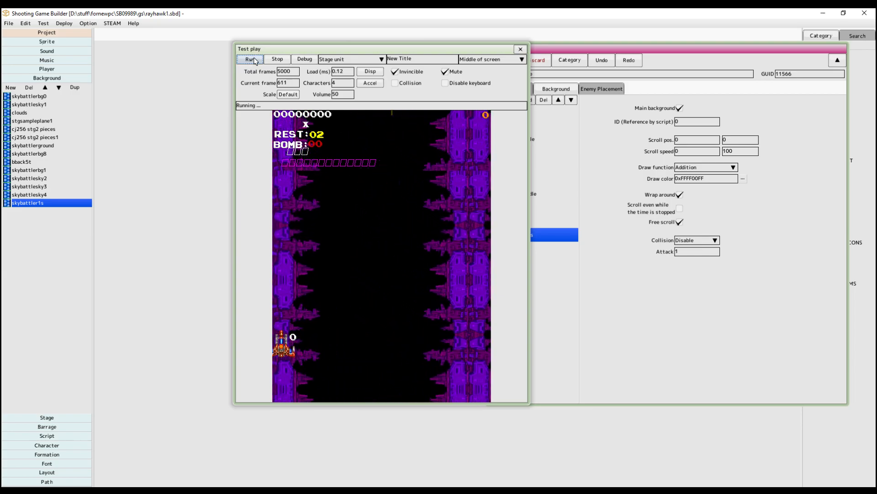
click(278, 60)
- Open the skybattlerbg0 background to examine its map, and close it without keeping any changes
click(586, 258)
click(527, 152)
click(523, 115)
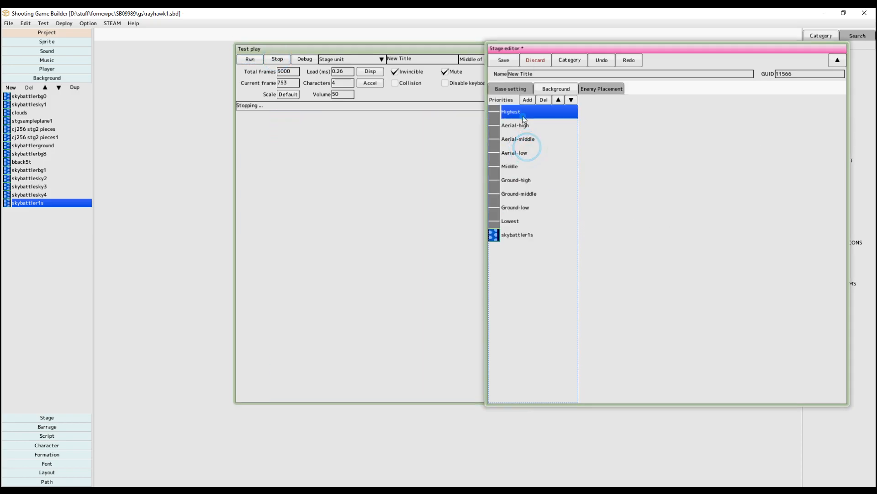
click(39, 97)
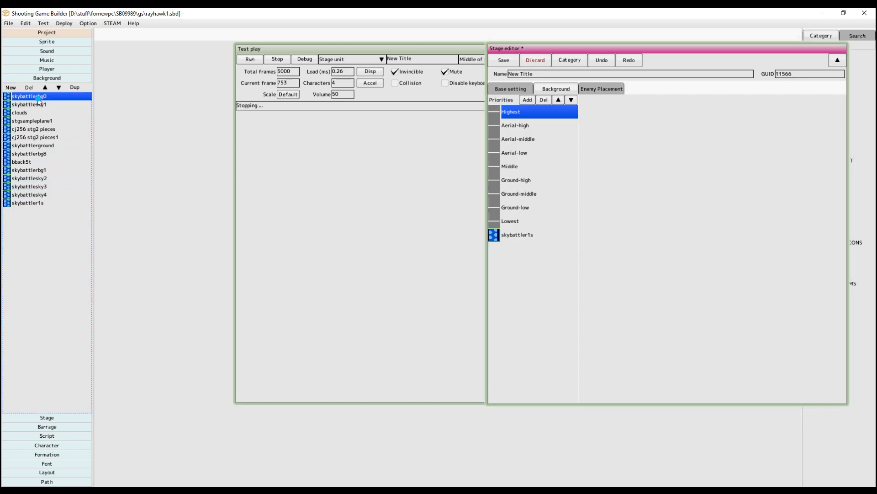
double_click(38, 101)
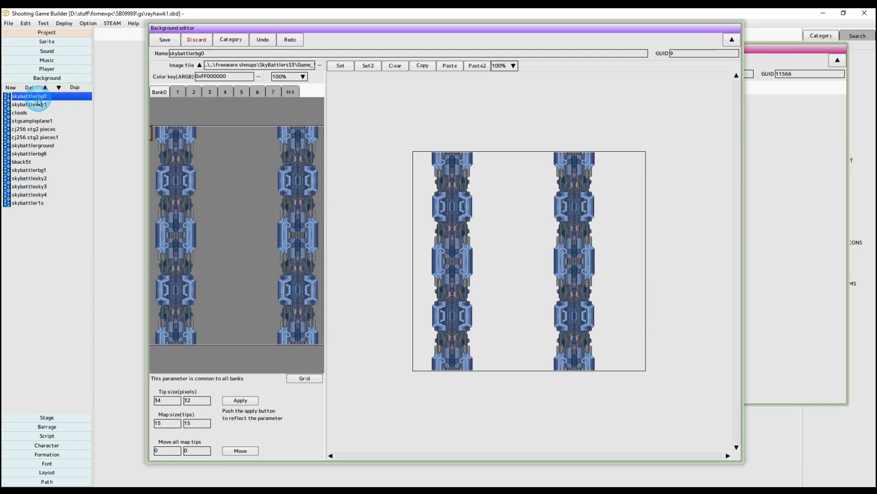
click(196, 41)
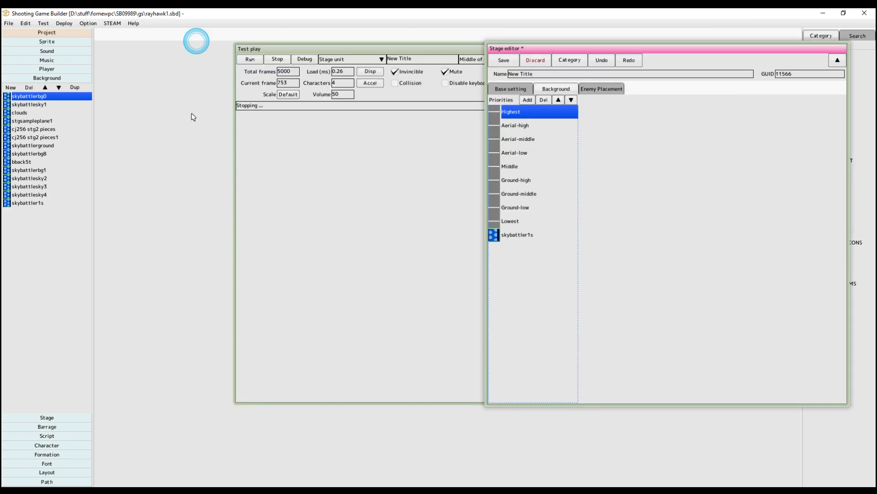
- Add the skybattlerbg0 background to the New Title stage's priority list
click(523, 169)
click(521, 192)
click(521, 233)
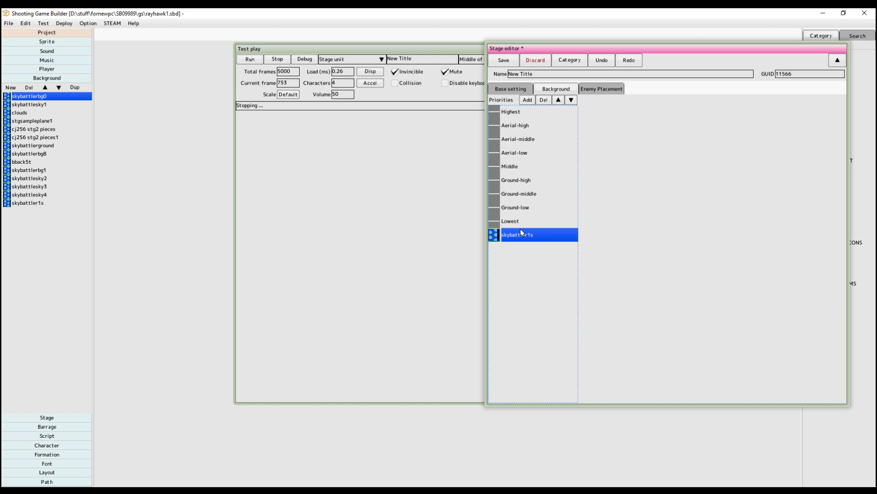
click(515, 180)
click(528, 100)
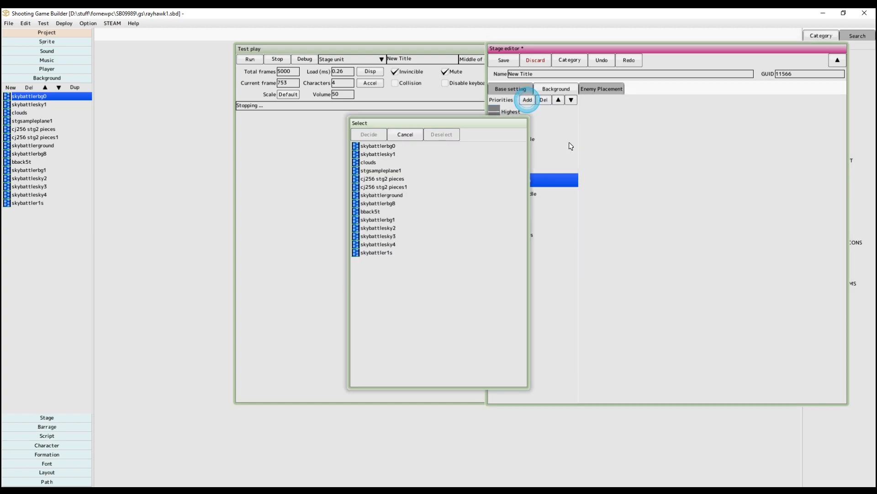
double_click(365, 147)
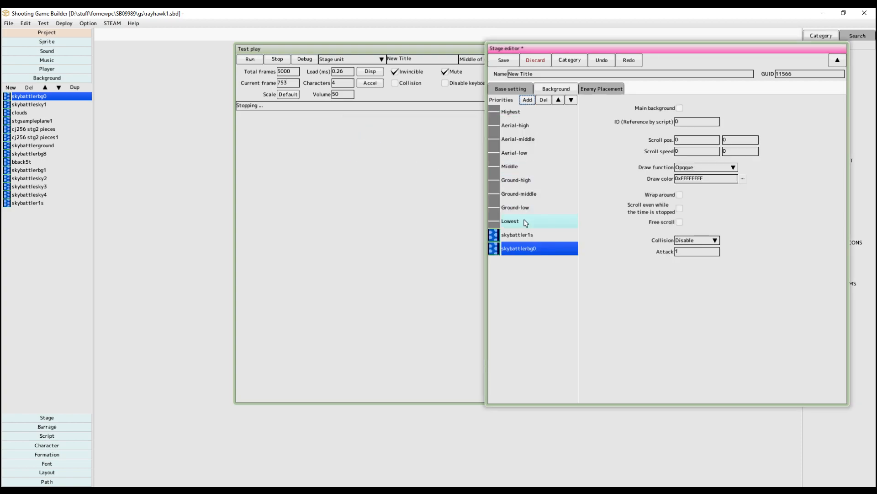
- Test-play the stage with both the skybattler1s and skybattlerbg0 backgrounds, and stop the test
click(522, 235)
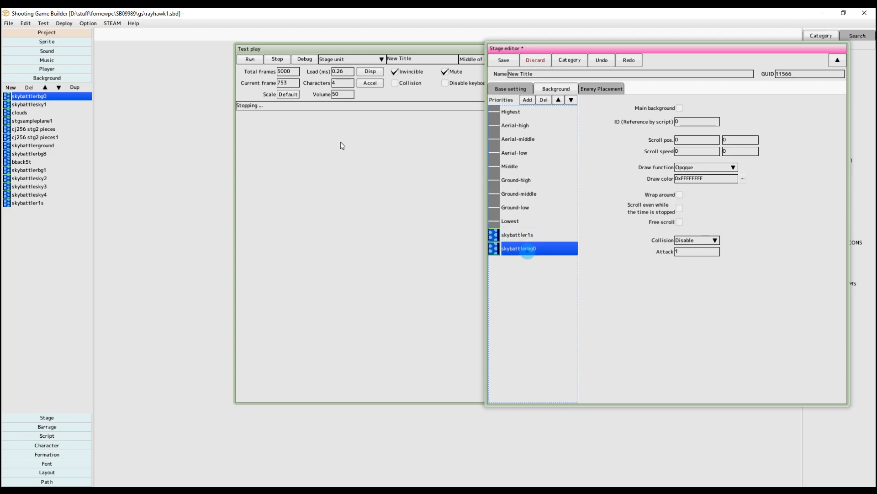
click(249, 61)
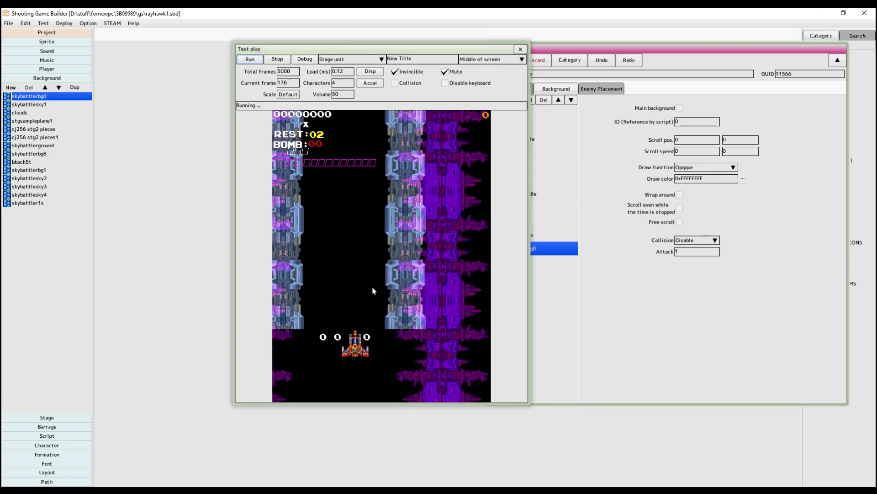
click(277, 59)
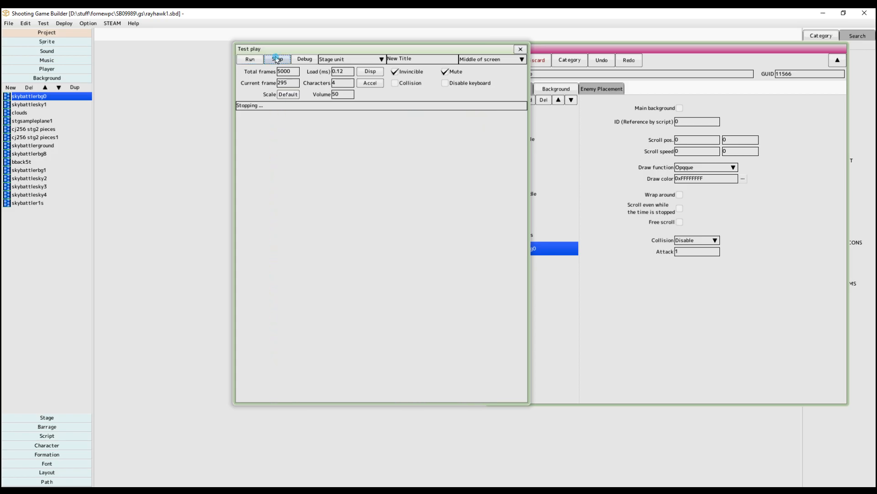
- Raise skybattlerbg0 in the stage's priority list to just above Ground-low
click(563, 251)
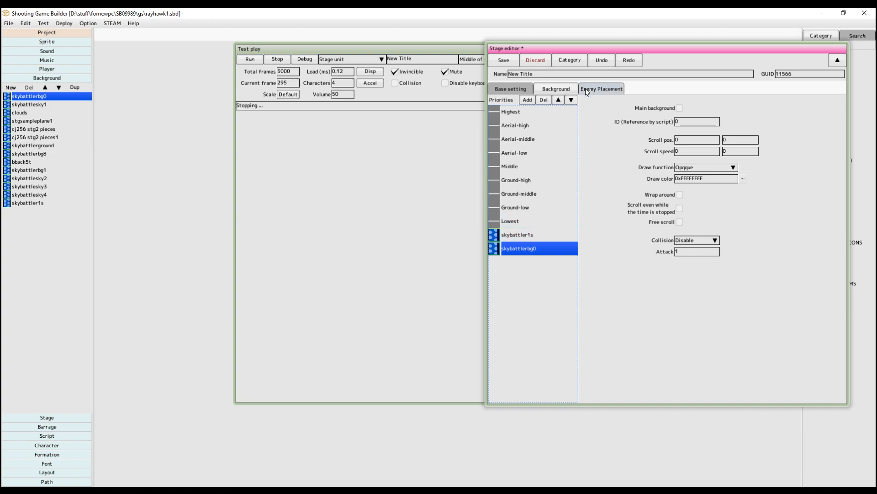
click(559, 100)
click(559, 100)
click(559, 100)
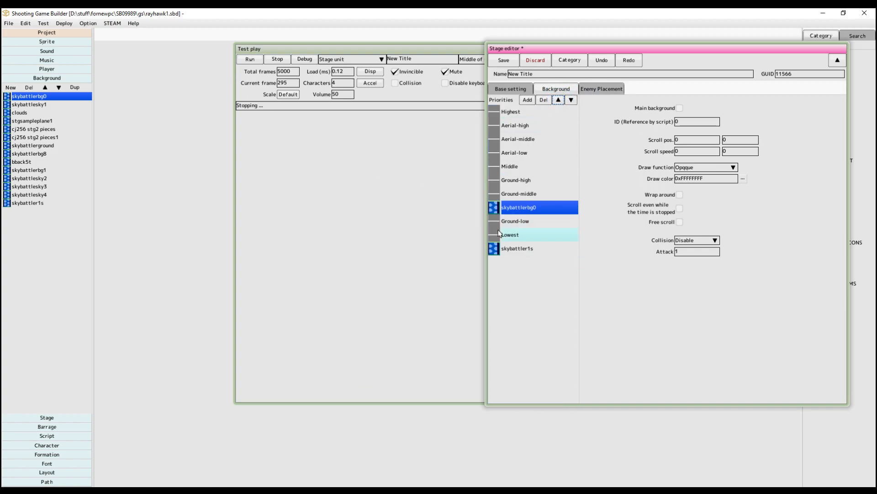
- Raise skybattler1s in the priority list to directly above skybattlerbg0, just below Ground-middle
click(523, 249)
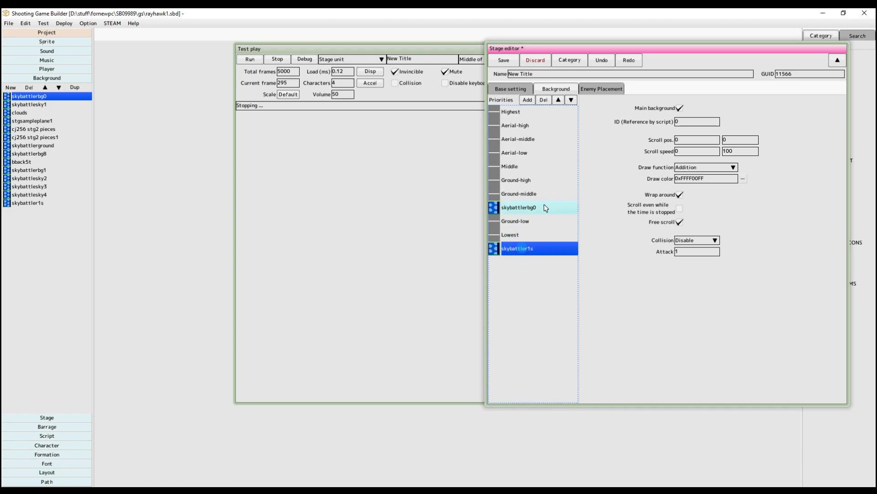
click(559, 100)
click(559, 99)
- Lower skybattlerbg0 to below Lowest in the priority list and test-play the stage with the new order
click(524, 221)
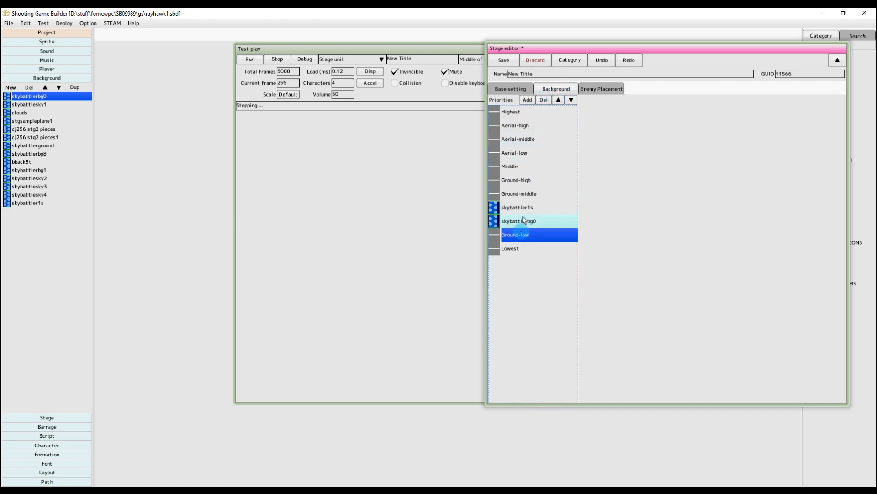
click(570, 100)
click(571, 100)
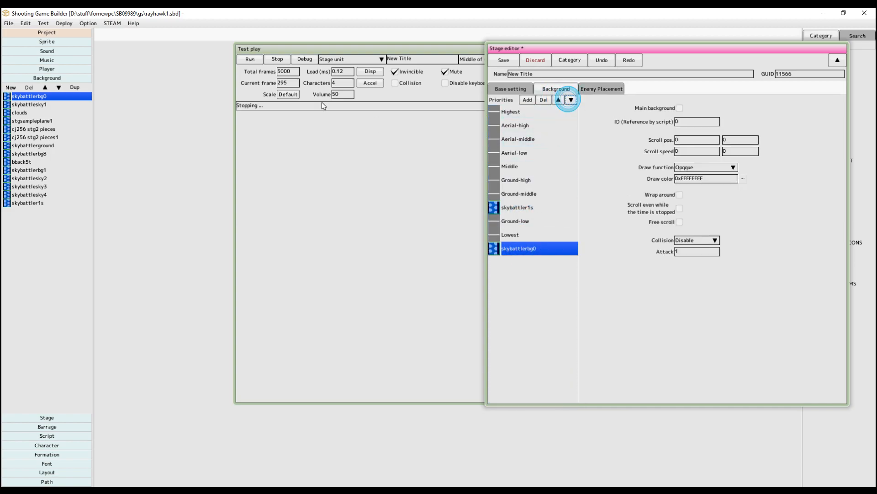
click(250, 59)
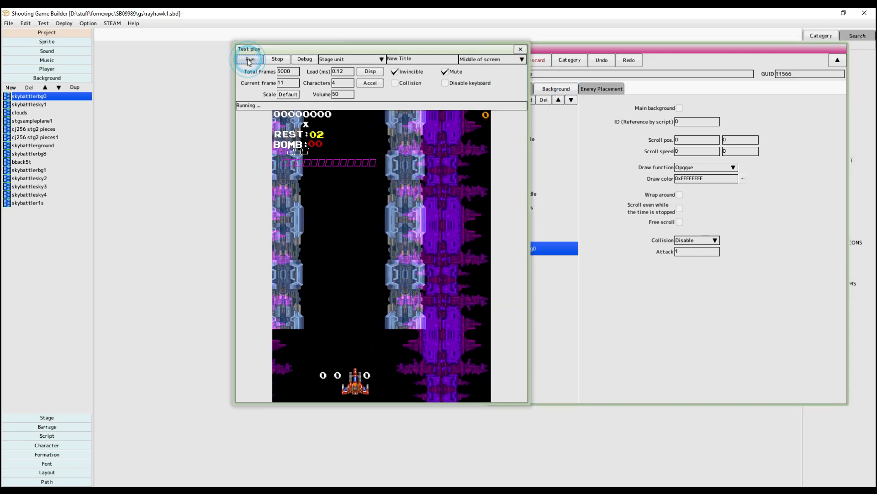
click(277, 61)
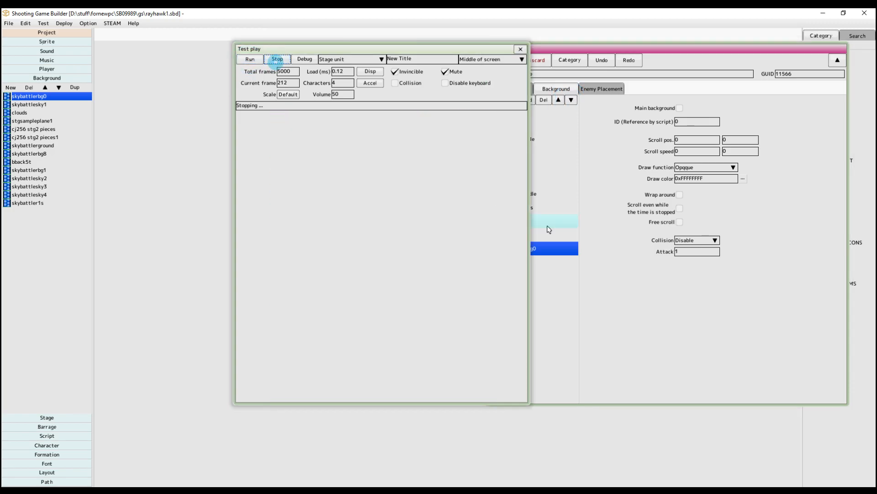
- Set the draw function of the skybattler1s background to Opaque and test-play the stage
click(564, 248)
click(524, 213)
click(531, 237)
click(530, 210)
click(719, 166)
click(699, 173)
click(252, 60)
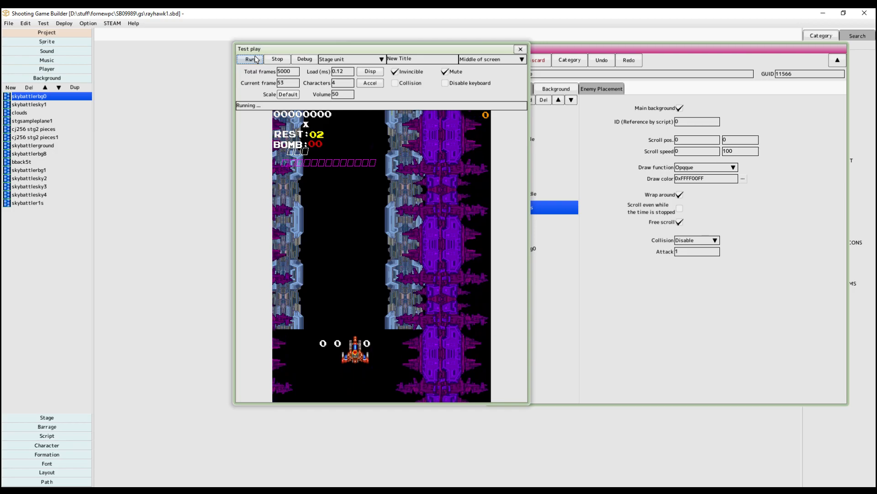
- Watch how skybattler1s scrolls over skybattlerbg0 in the test play with the Opaque draw function, and stop the run
click(706, 168)
click(699, 173)
click(404, 200)
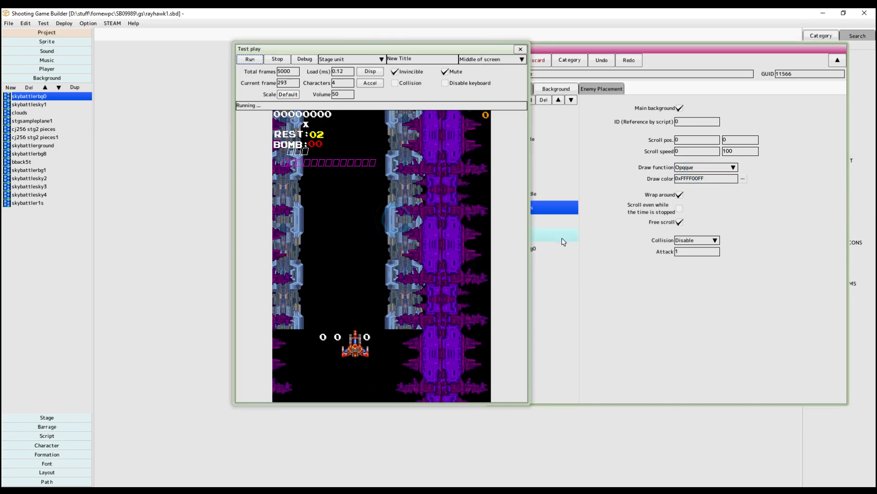
click(545, 211)
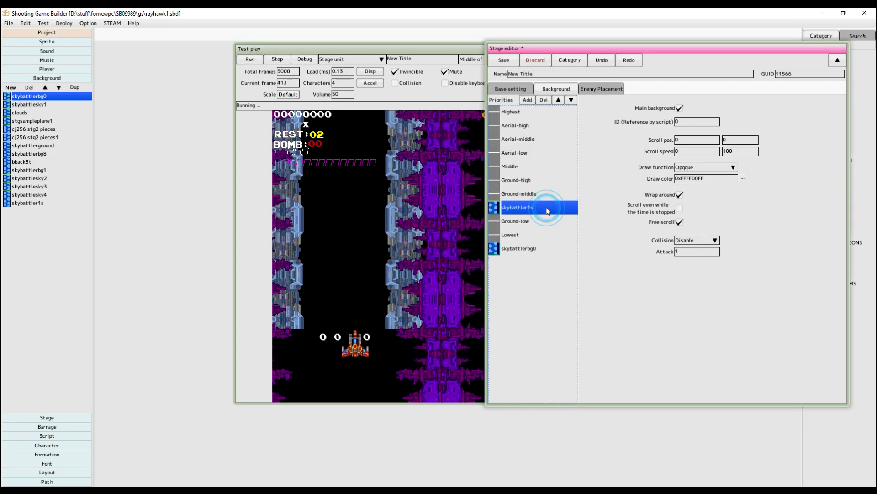
click(278, 59)
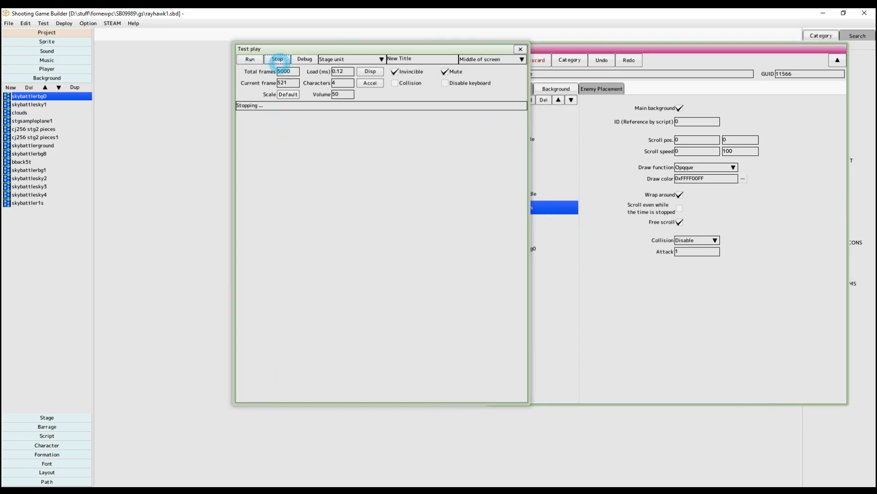
- Open skybattlerbg0, compare its map size with skybattler1s, and set its map width to 20 tips
double_click(54, 95)
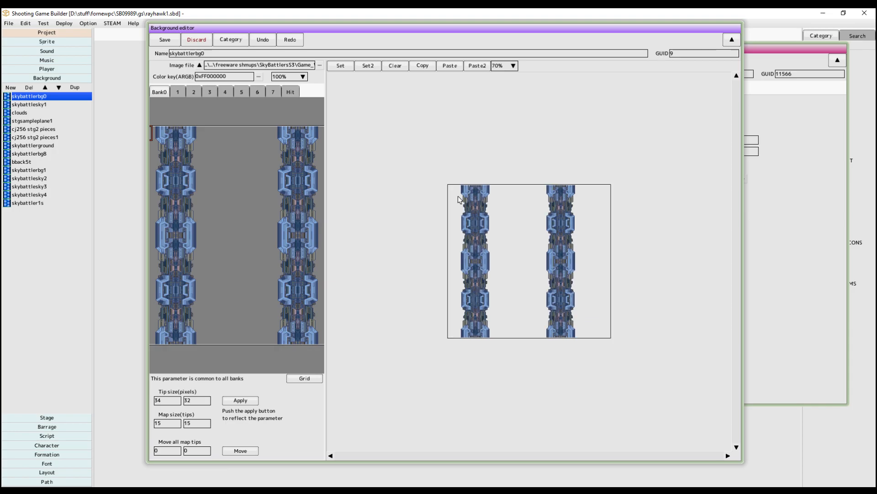
double_click(36, 203)
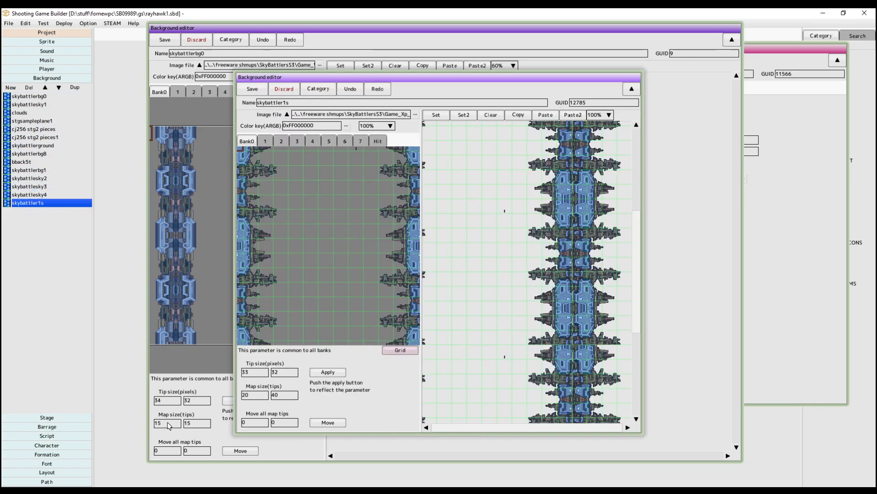
click(187, 293)
text(20)
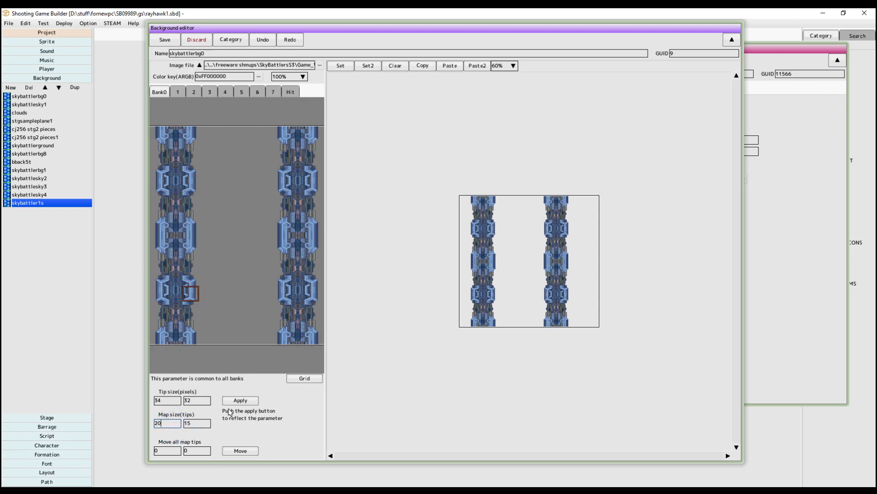
click(240, 400)
scroll(426, 272, down, 2)
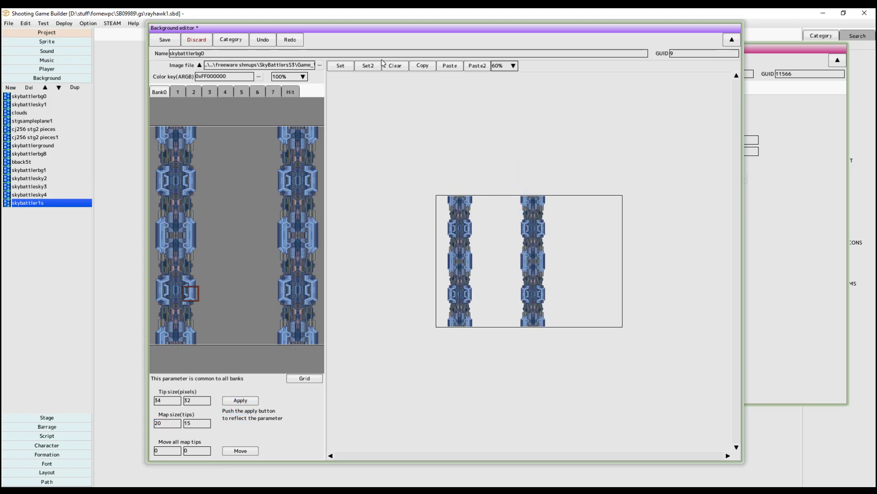
- Copy the second full-height tower strip in skybattlerbg0 and paste it across the map to make four tower columns
click(423, 66)
drag(514, 190, 563, 340)
click(478, 67)
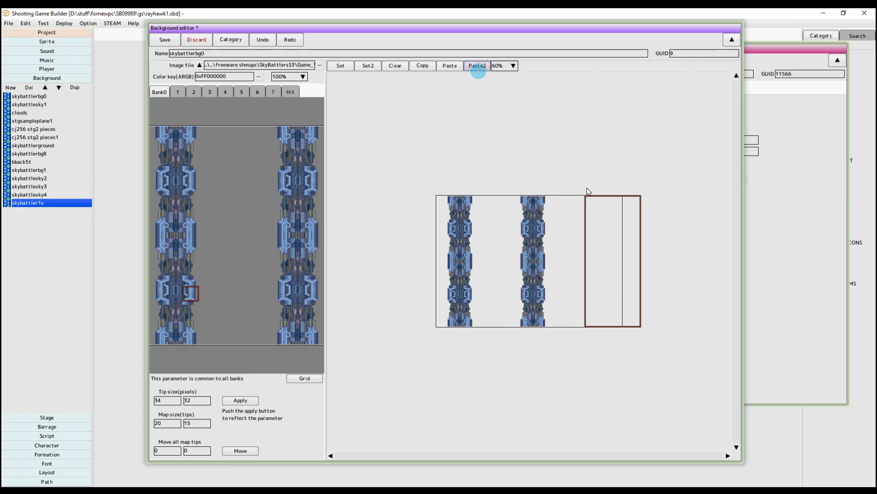
click(571, 195)
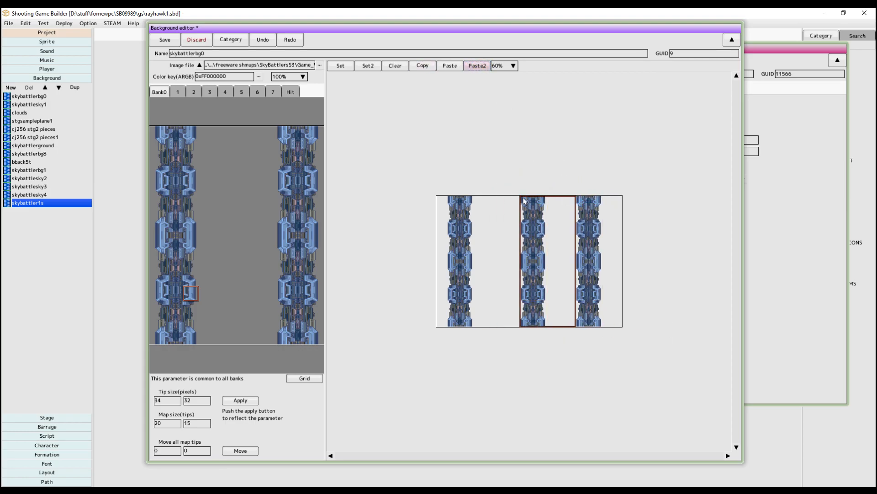
click(479, 192)
click(520, 193)
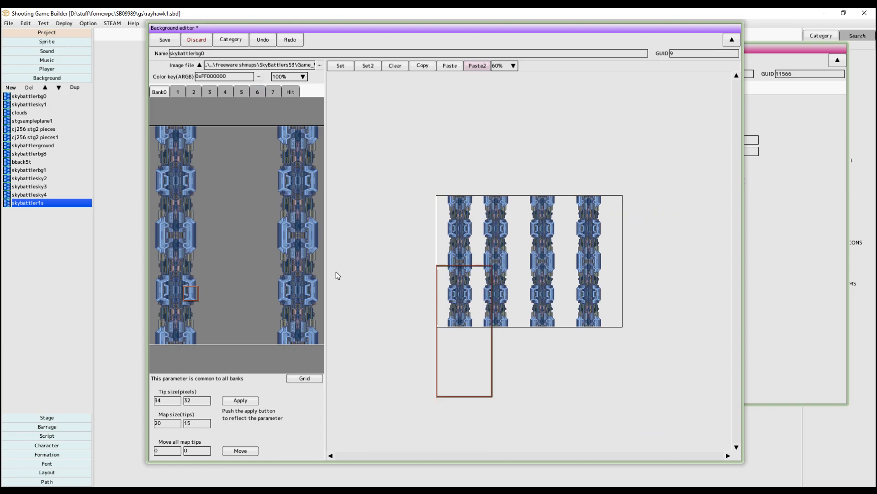
- Check the map size of skybattler1s and set the map height of skybattlerbg0 to 50 tips
double_click(37, 203)
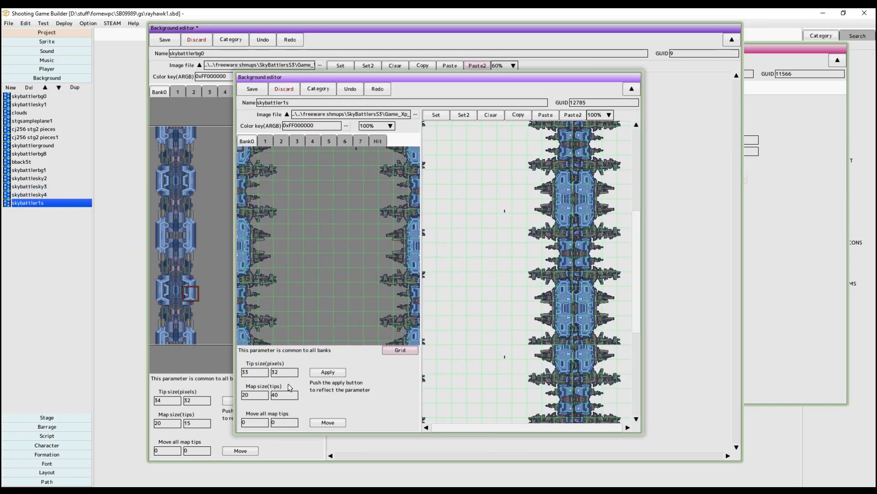
scroll(503, 325, down, 3)
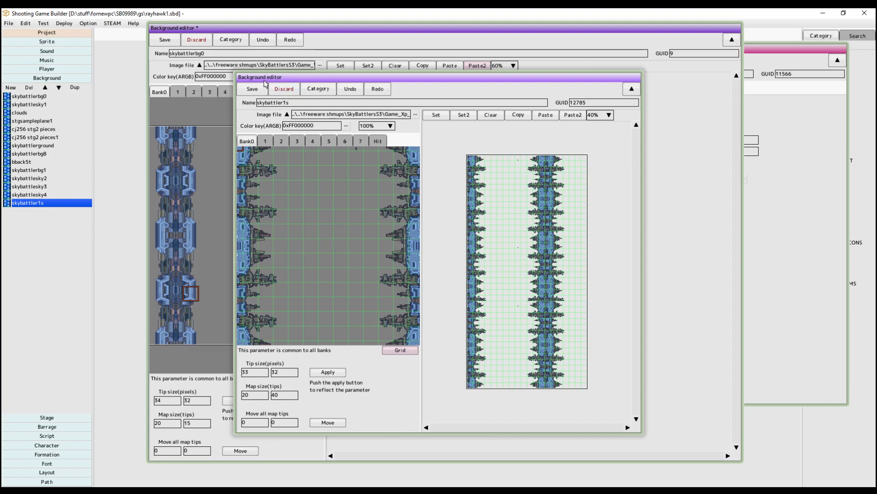
drag(280, 81, 464, 361)
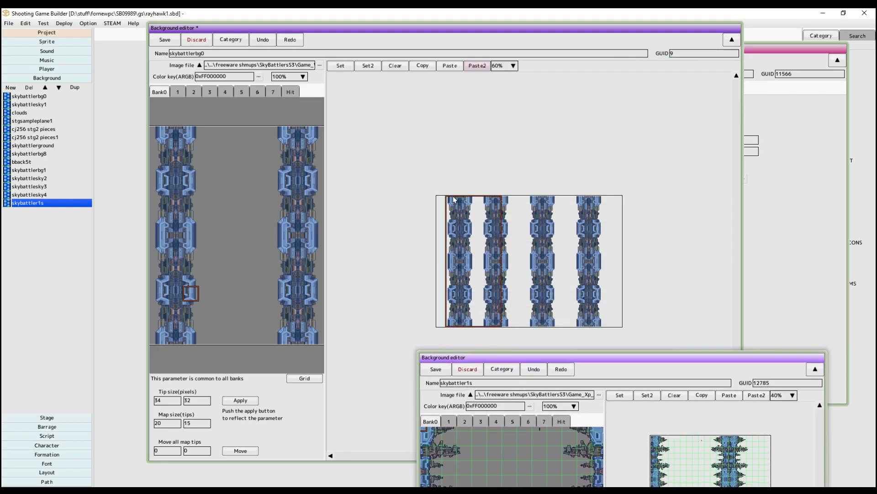
scroll(442, 186, down, 3)
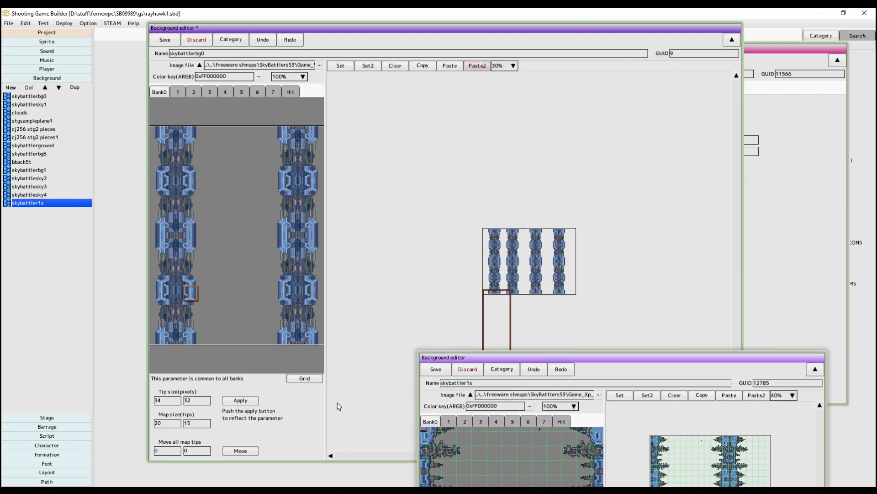
click(201, 422)
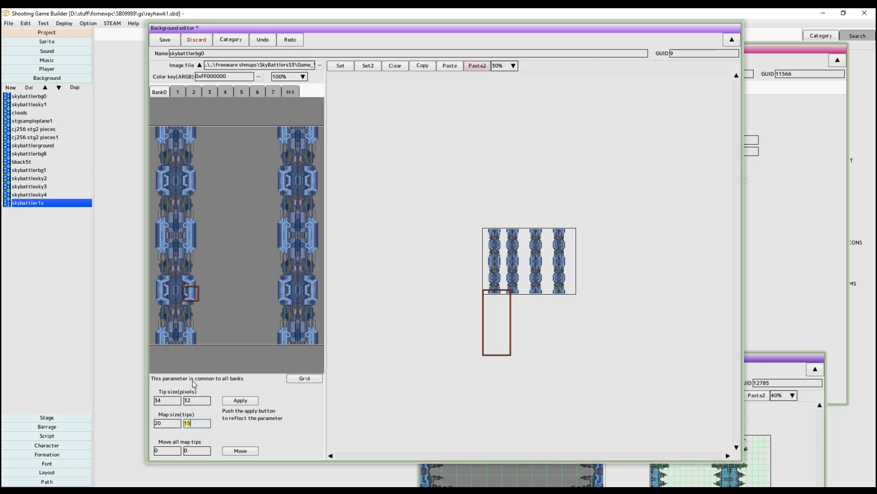
click(240, 400)
scroll(447, 251, down, 2)
scroll(485, 171, up, 3)
scroll(502, 196, down, 1)
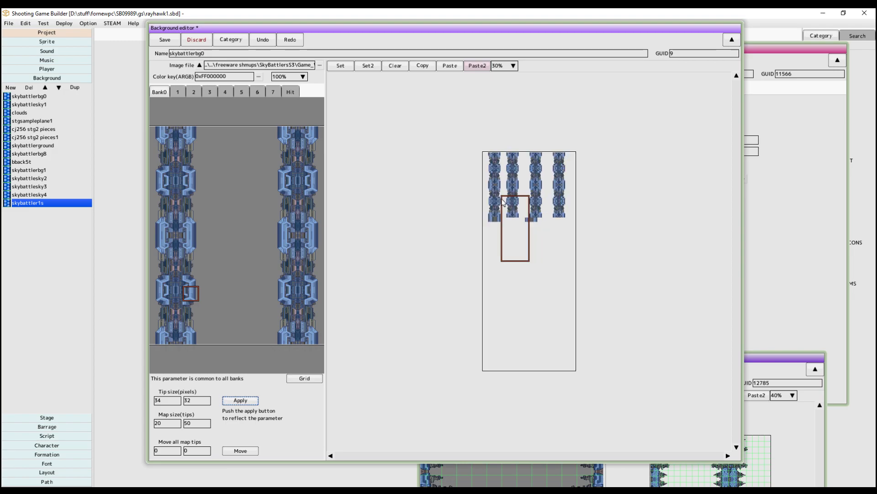
- Paste the copied tower strip repeatedly below the first column until it reaches the bottom edge of the skybattlerbg0 map
click(487, 226)
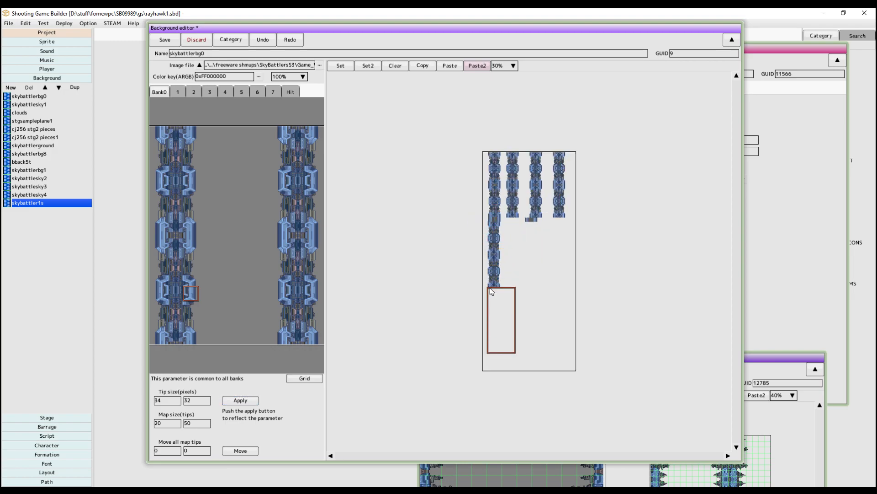
click(487, 290)
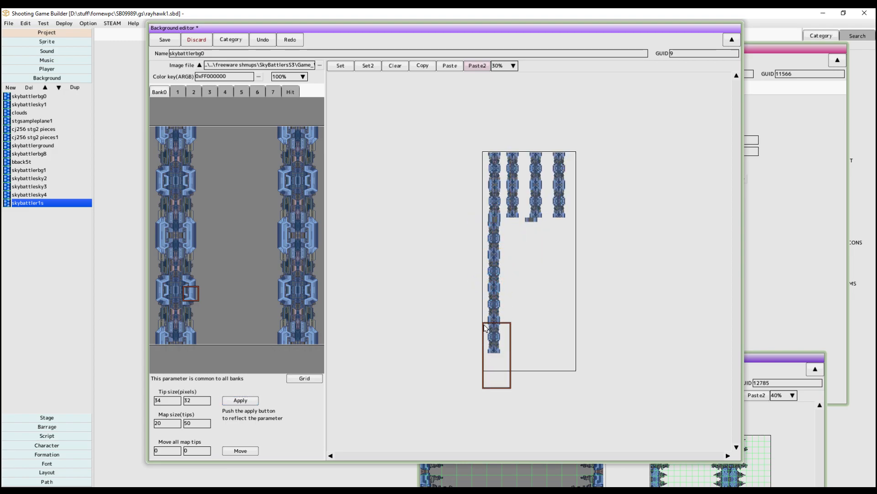
click(478, 128)
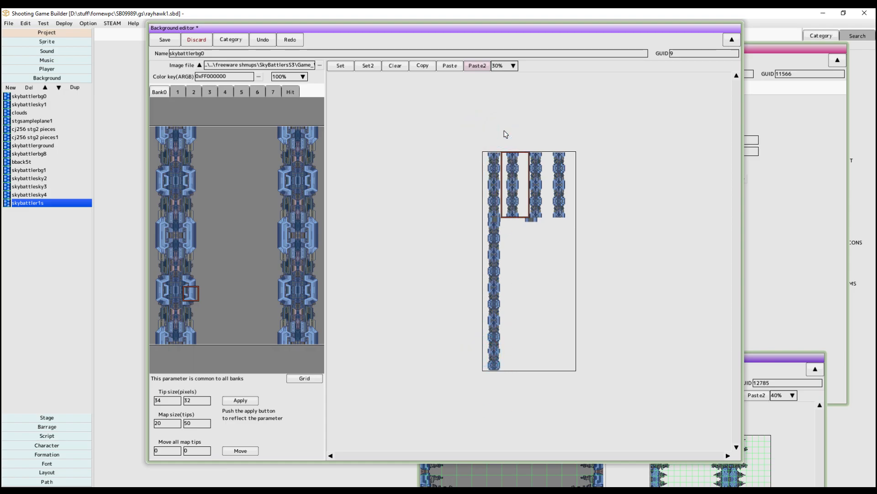
- Copy the full-height first tower column, paste it three times across the map, and save skybattlerbg0
click(423, 65)
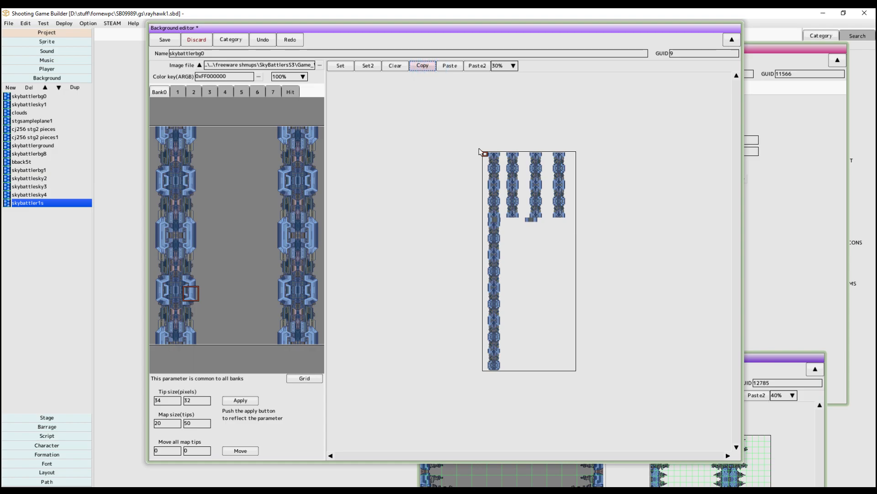
drag(476, 146, 506, 394)
click(475, 68)
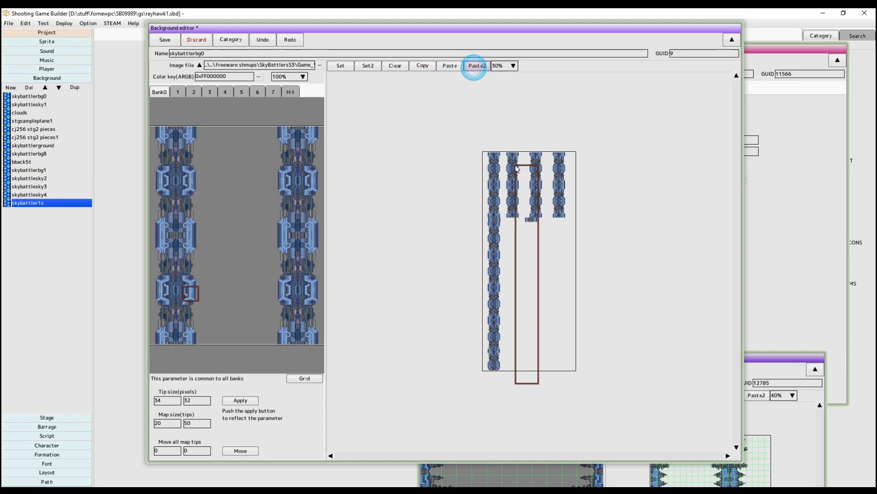
click(506, 139)
click(532, 137)
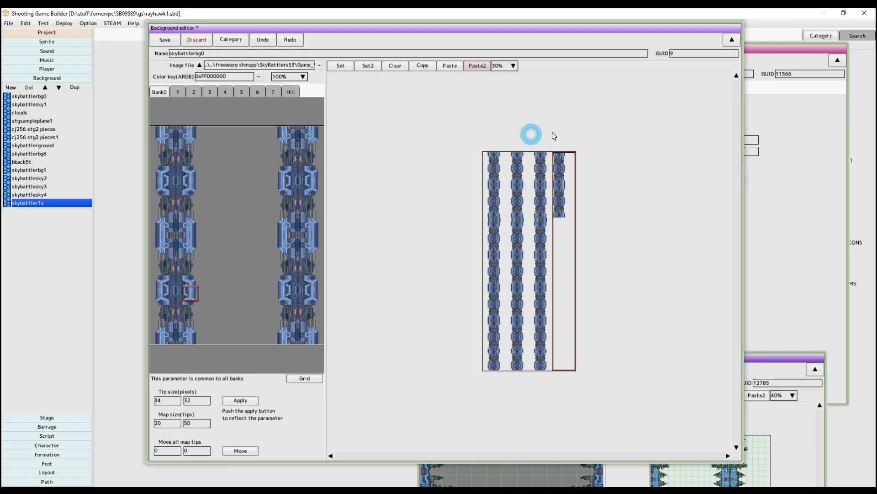
click(554, 134)
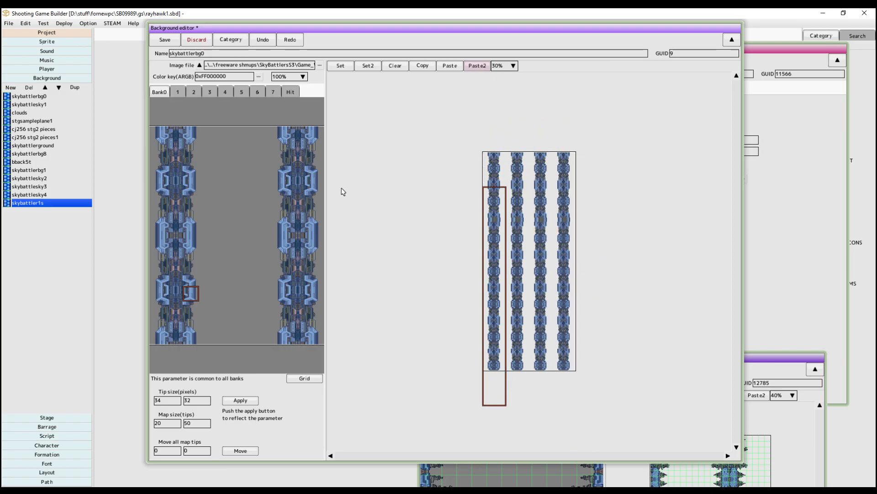
click(164, 40)
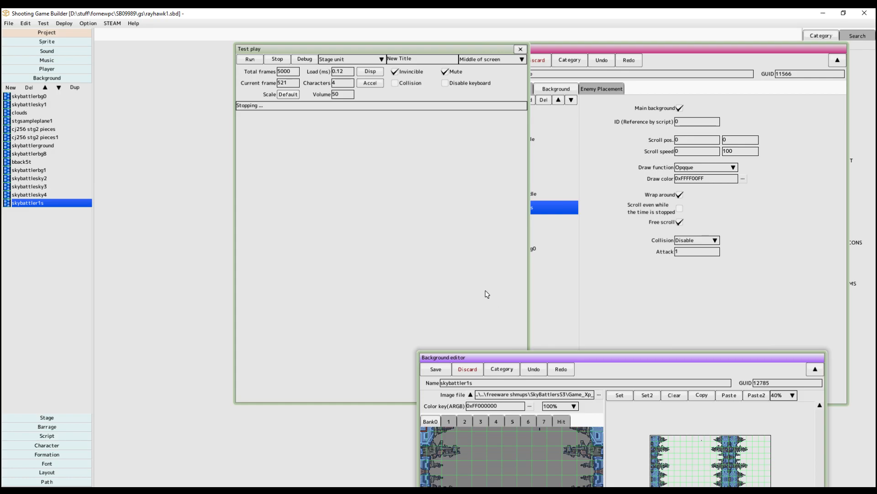
- Test-play the stage with the enlarged skybattlerbg0, flying the ship right and back left to check sideways scrolling
click(250, 60)
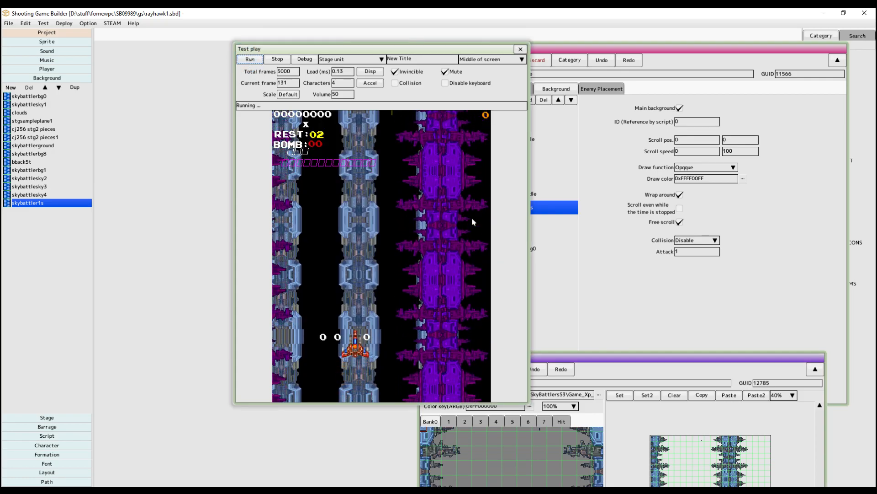
key(Right)
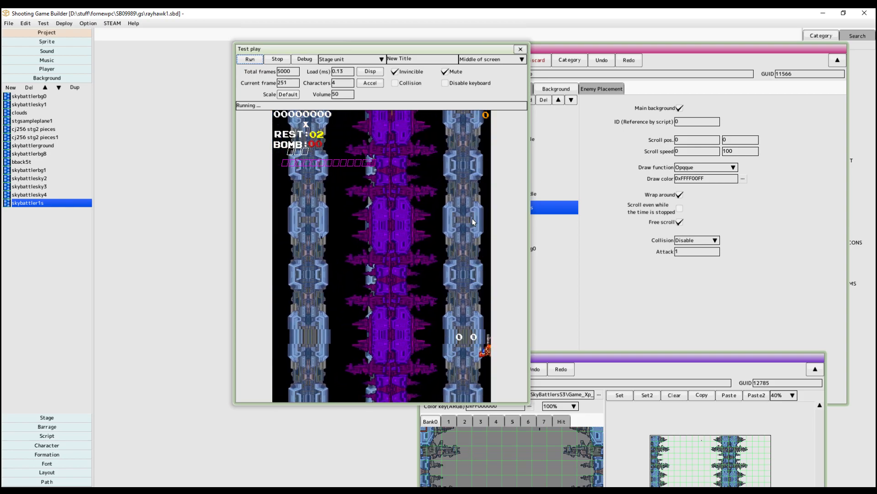
key(Left)
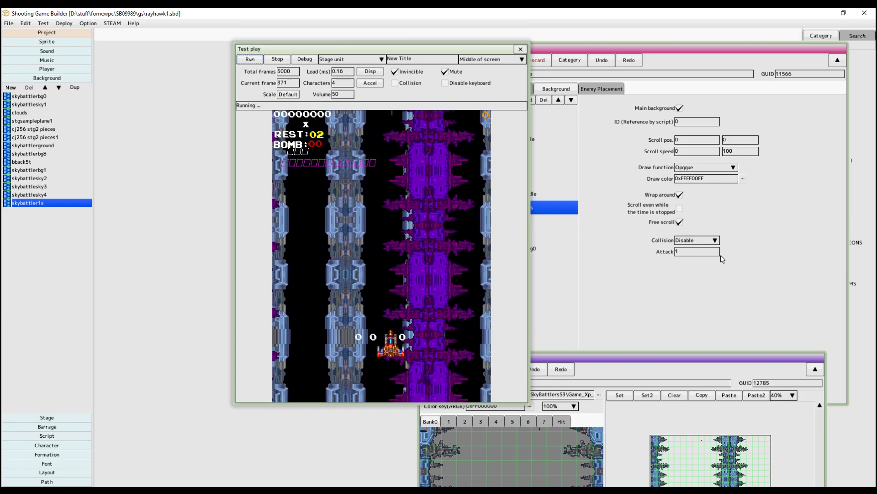
- Save the skybattler1s background and close its editor
click(604, 251)
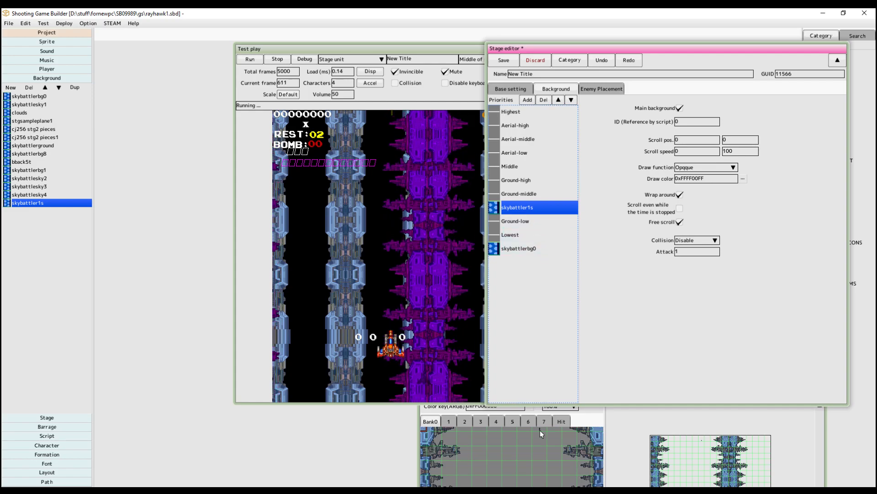
click(579, 456)
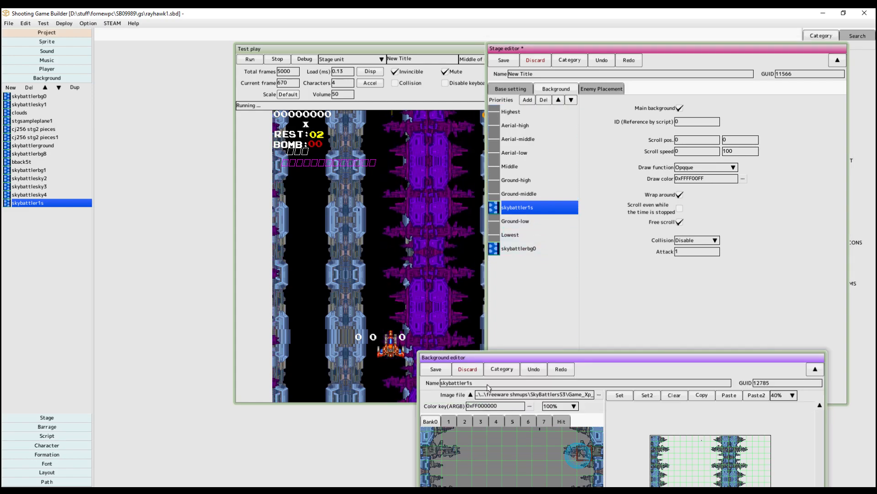
click(437, 368)
- Set the vertical scroll speed of skybattlerbg0 in the stage to 100 and test-play the stage
click(544, 248)
click(743, 152)
text(100)
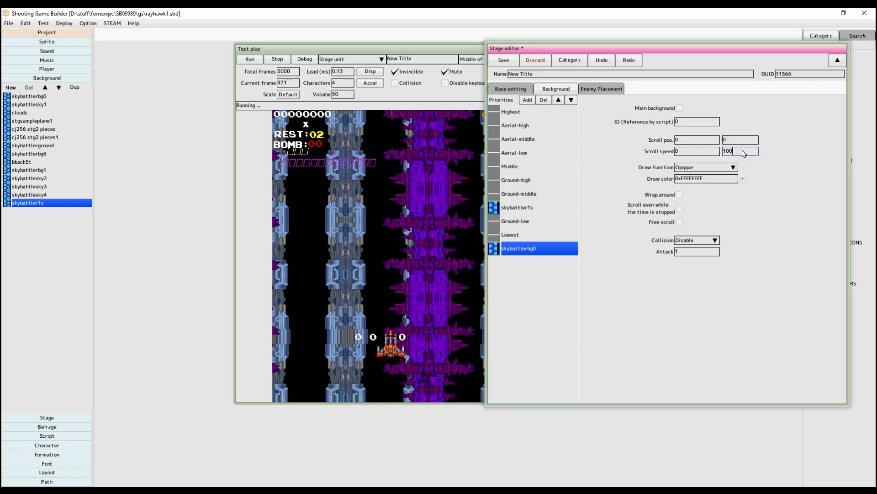
click(250, 59)
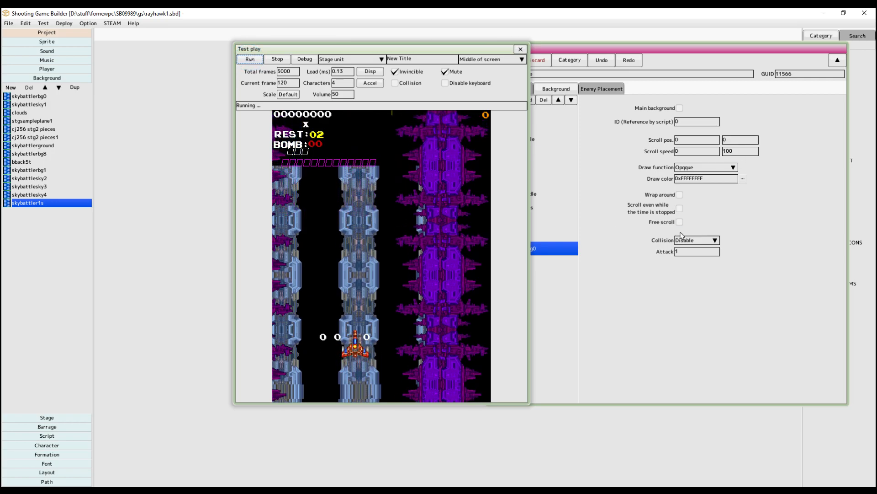
- Enable Wrap around for skybattlerbg0 and test-play the stage, flying the ship right and back left
click(680, 195)
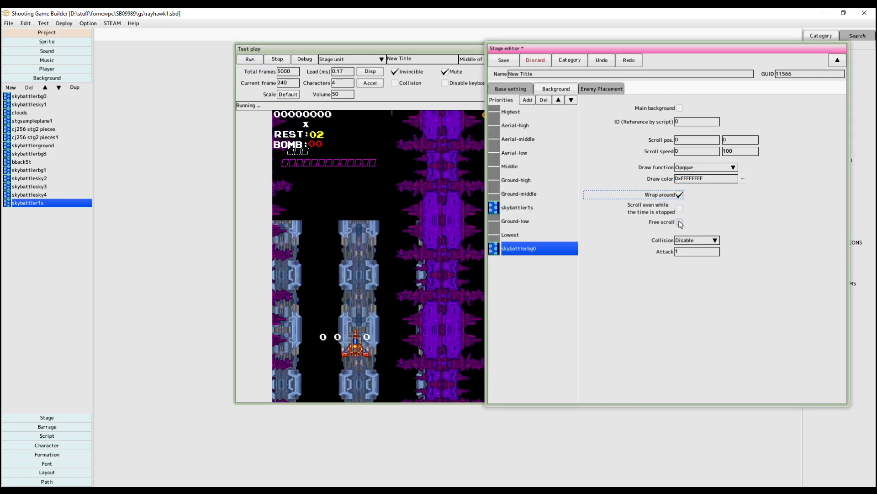
click(250, 59)
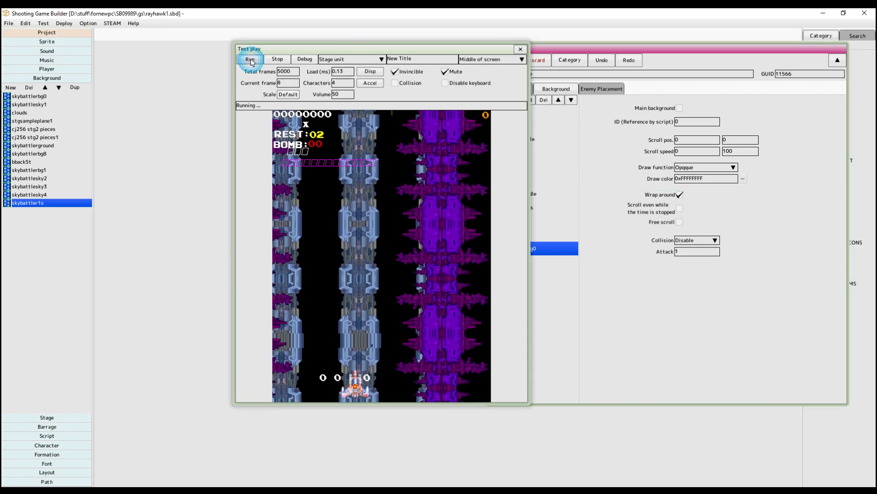
key(Right)
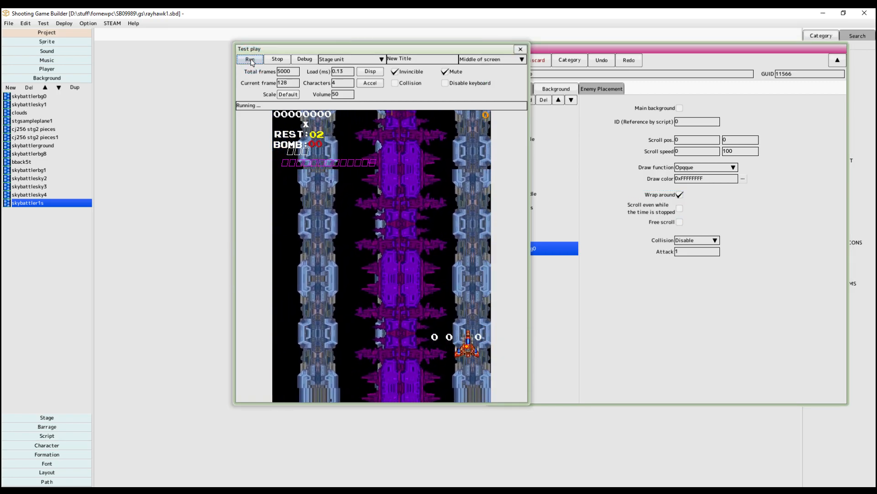
key(Left)
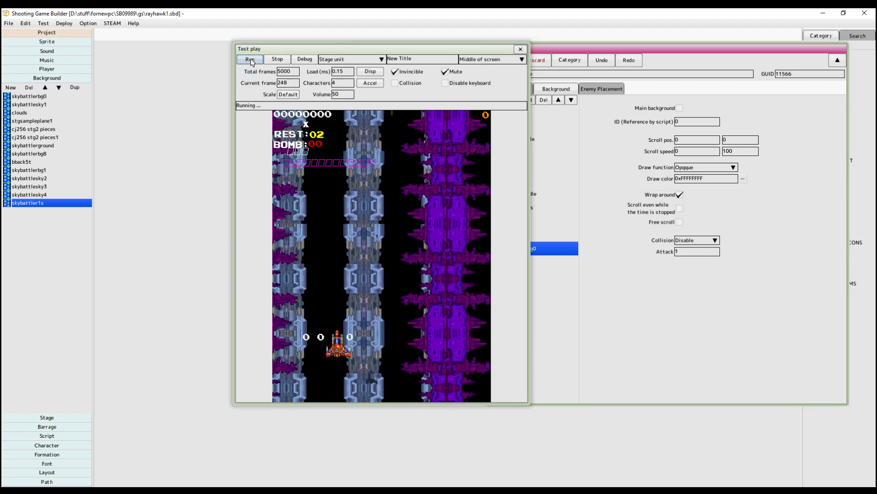
- Set the vertical scroll speed of skybattlerbg0 to 50 and test-play the stage
double_click(742, 151)
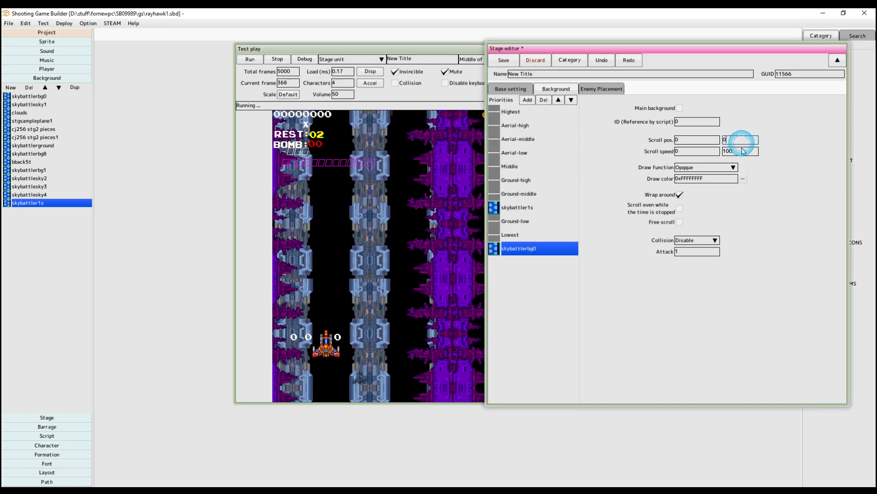
text(50)
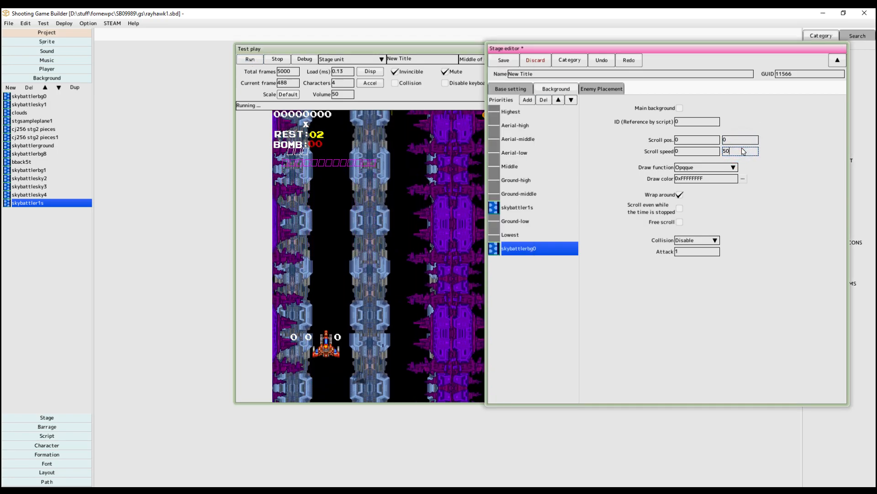
click(250, 59)
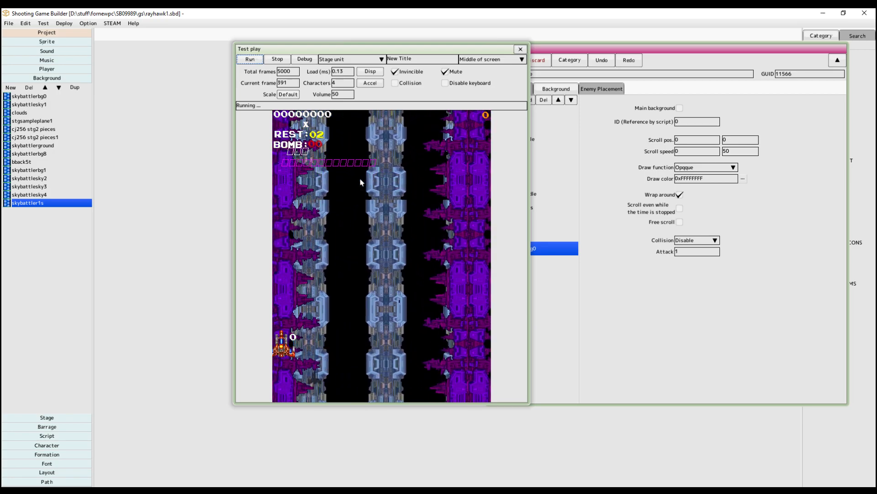
- Set skybattlerbg0's scroll speed to 100 horizontally and 0 vertically, and test-play the stage
click(698, 151)
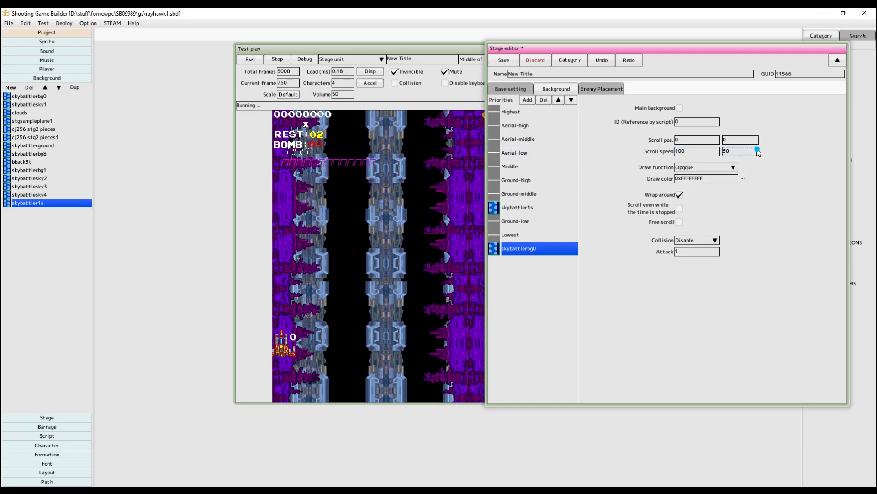
text(0)
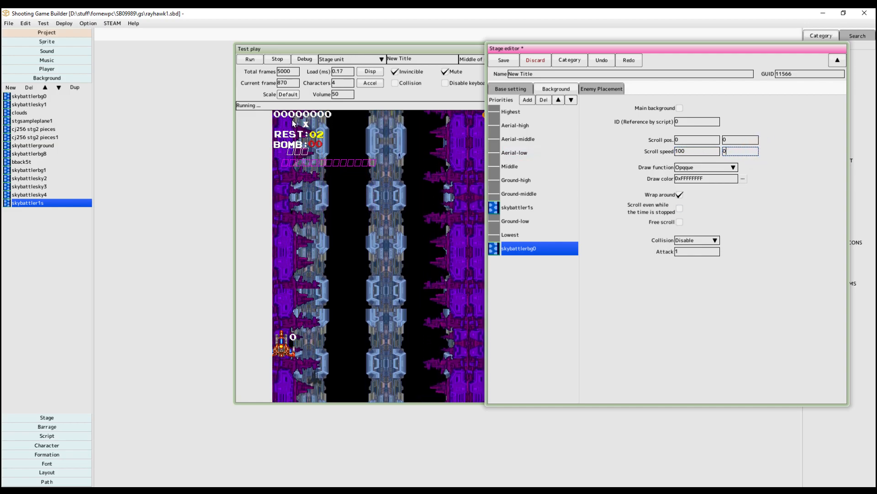
click(256, 61)
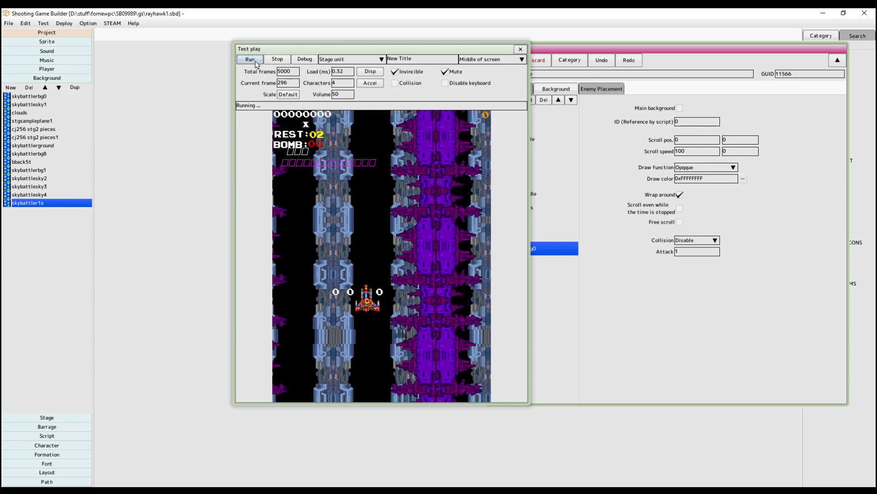
- Set skybattlerbg0's scroll position to 100 horizontally and 200 vertically, test-playing the stage after each change
click(709, 141)
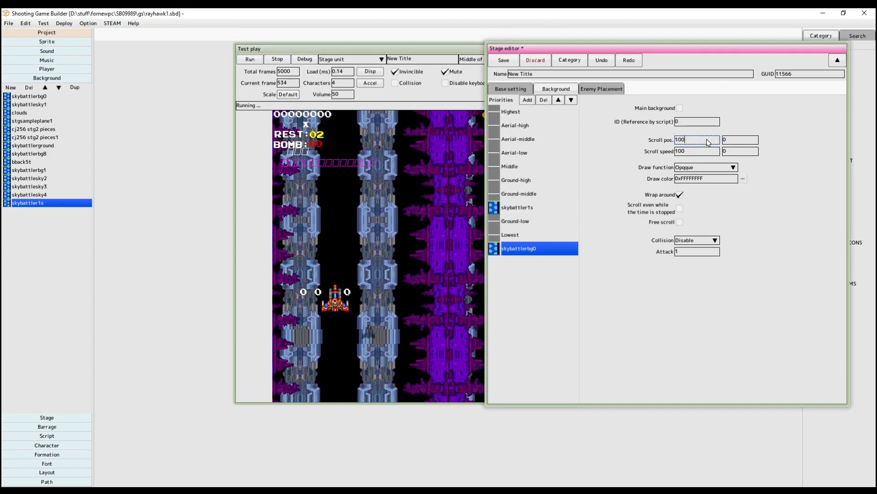
click(254, 60)
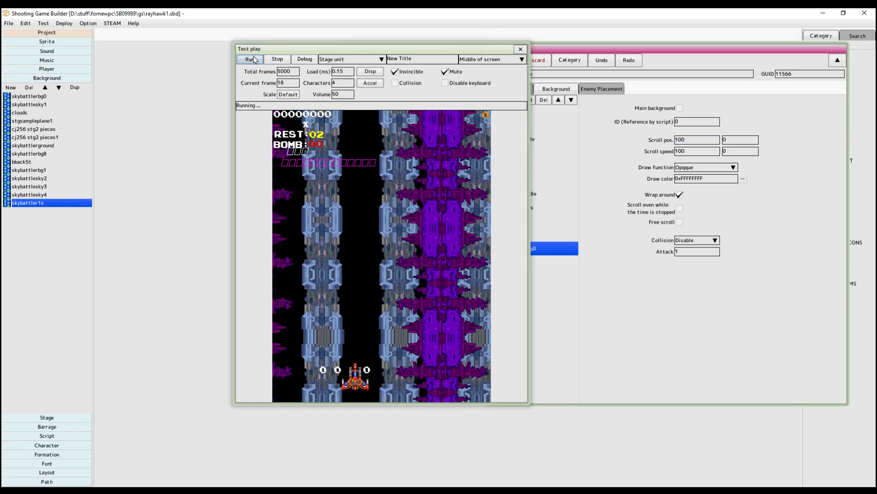
click(734, 141)
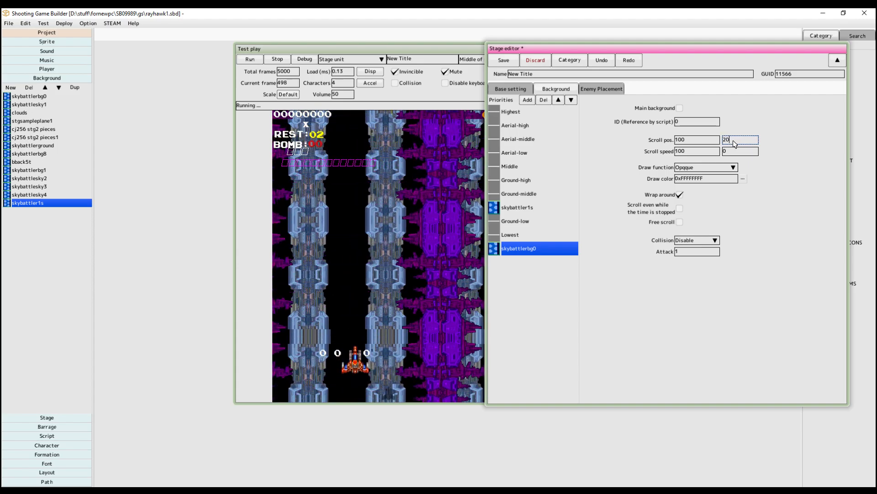
click(255, 62)
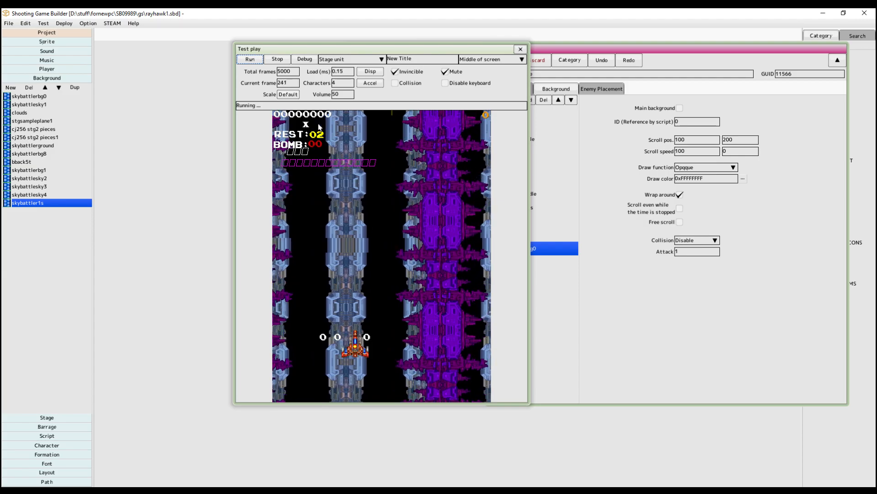
- Set the horizontal scroll speed of skybattlerbg0 to 500 and test-play the stage
click(700, 150)
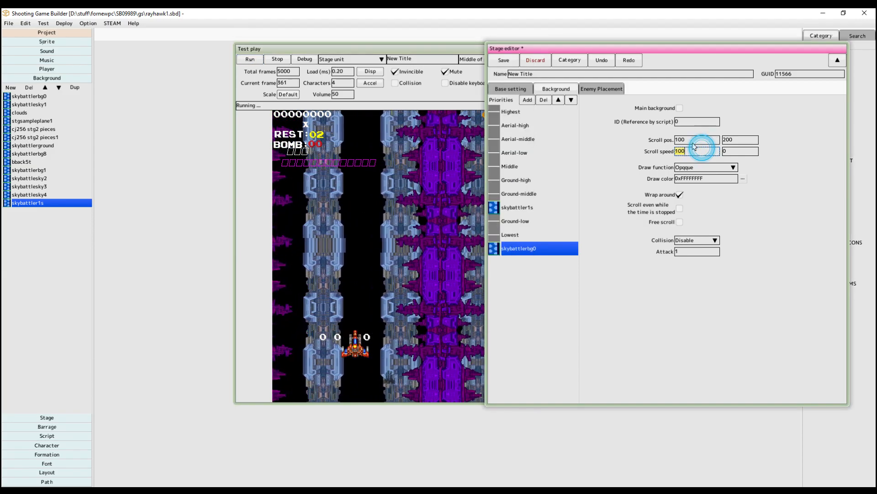
click(262, 62)
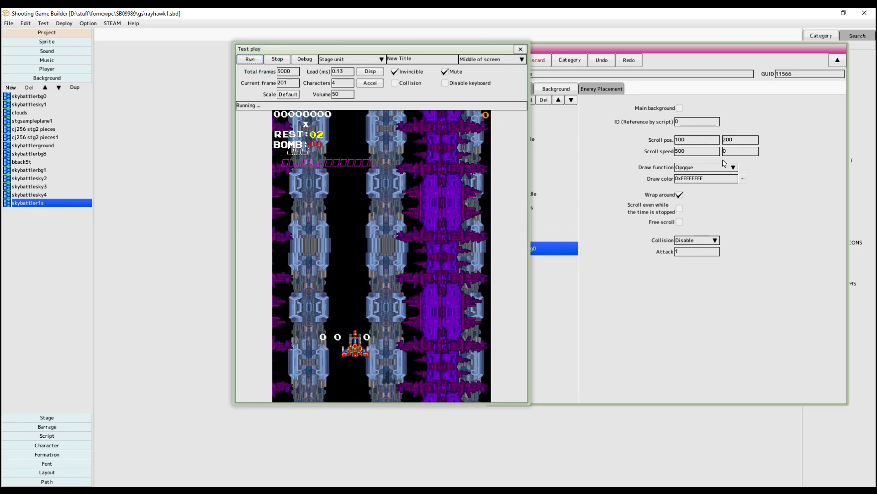
- Set skybattlerbg0's scroll speed to 0 horizontally and 300 vertically, and test-play the stage while flying the ship around
click(711, 152)
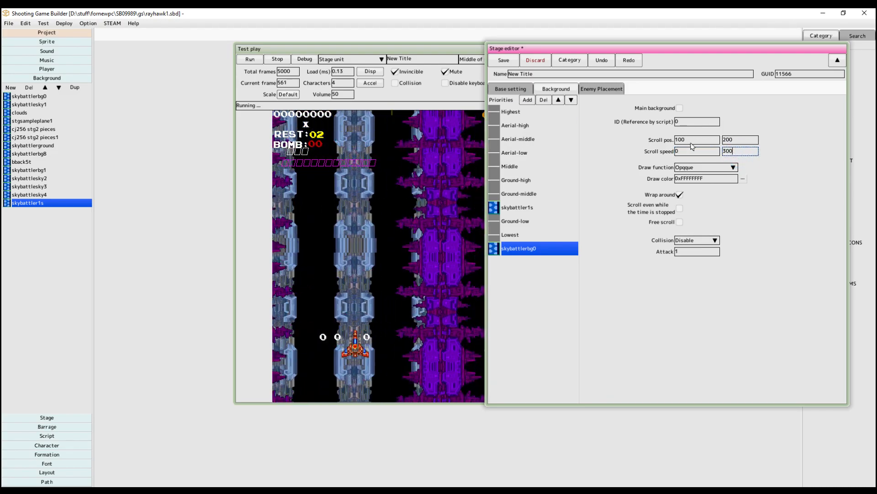
click(250, 60)
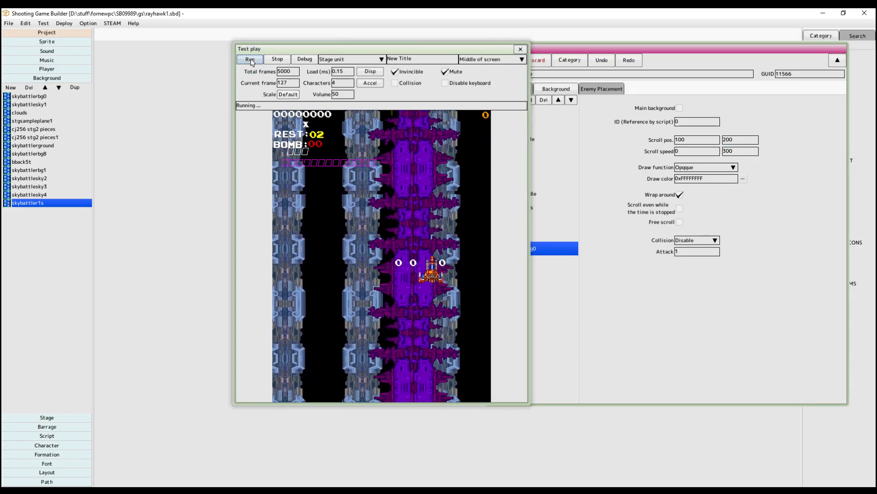
key(Left)
key(Down)
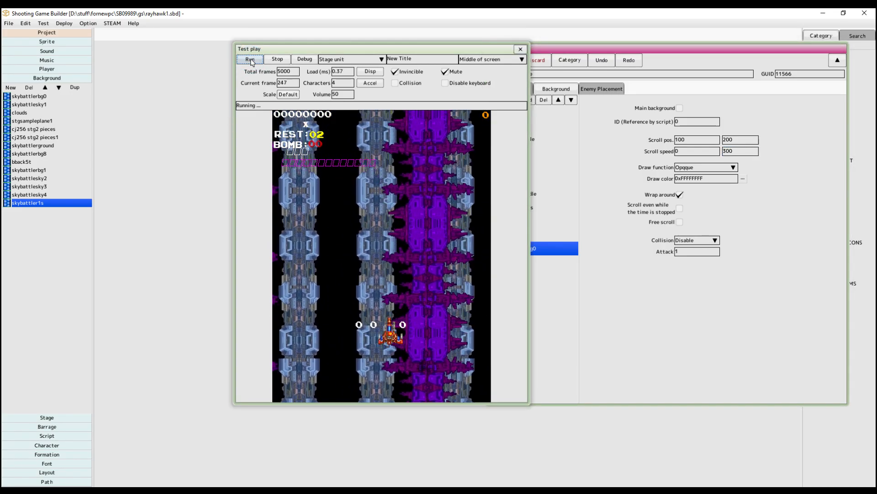
key(Right)
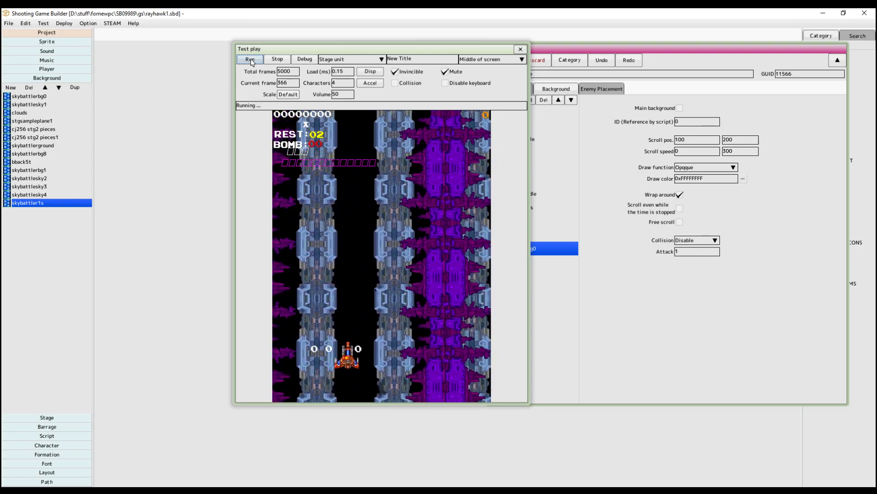
key(Up)
key(Left)
key(Left)
key(Down)
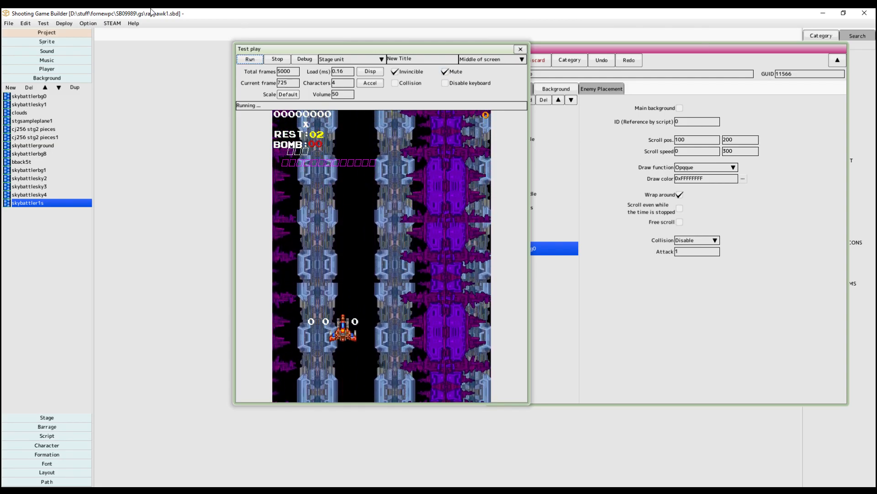
- Add the skybattlesky2 background to the stage's priority list
click(597, 323)
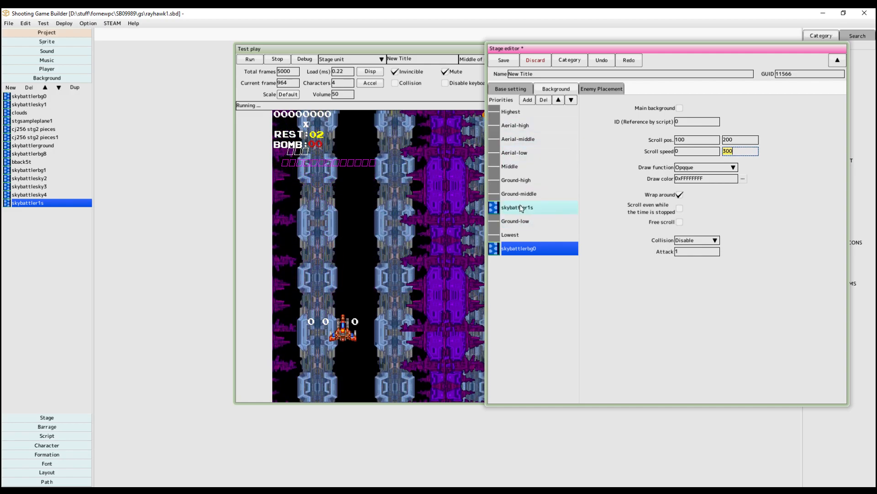
click(524, 113)
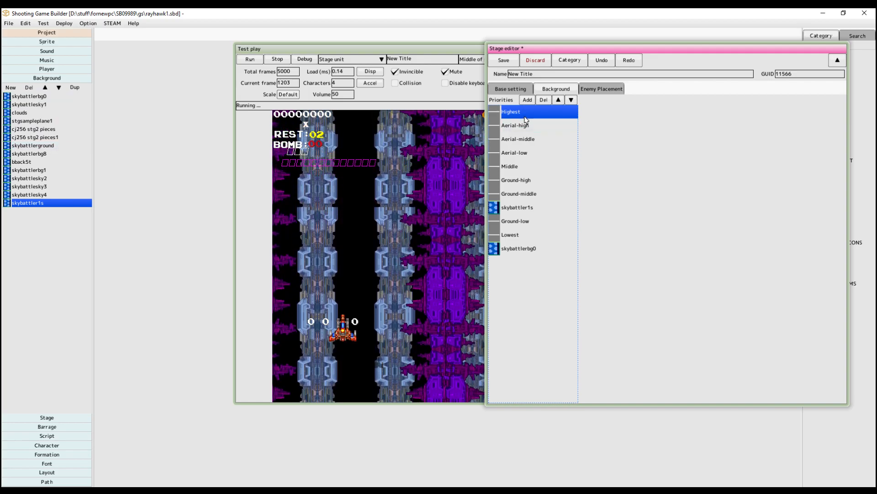
double_click(39, 179)
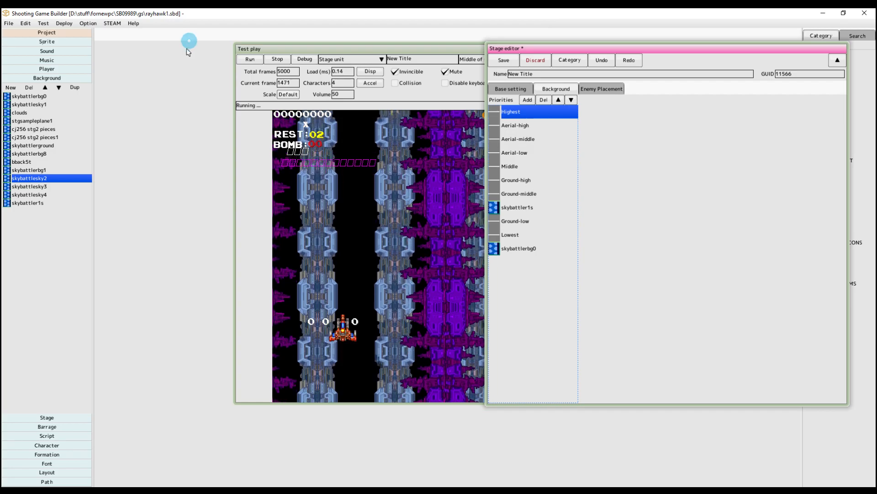
click(189, 40)
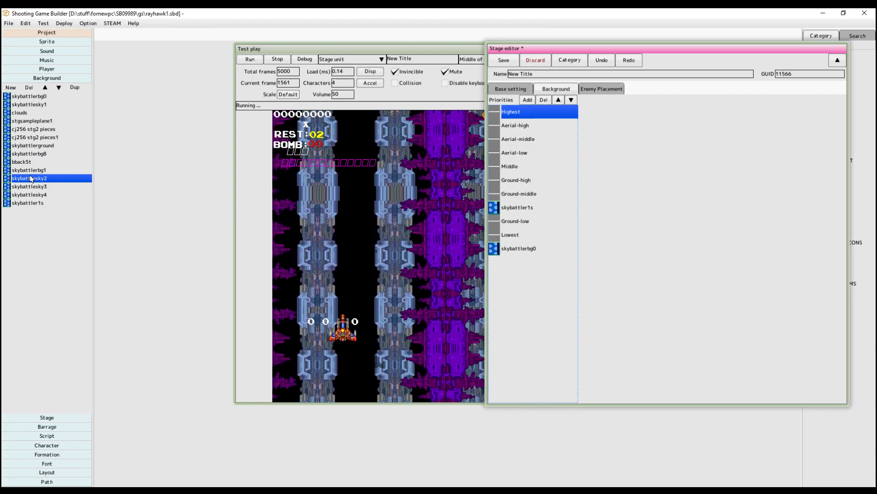
click(529, 99)
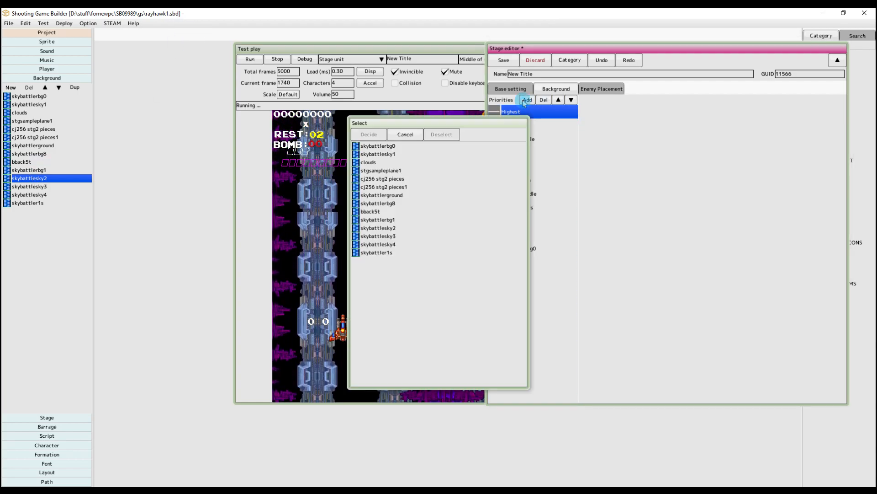
double_click(383, 229)
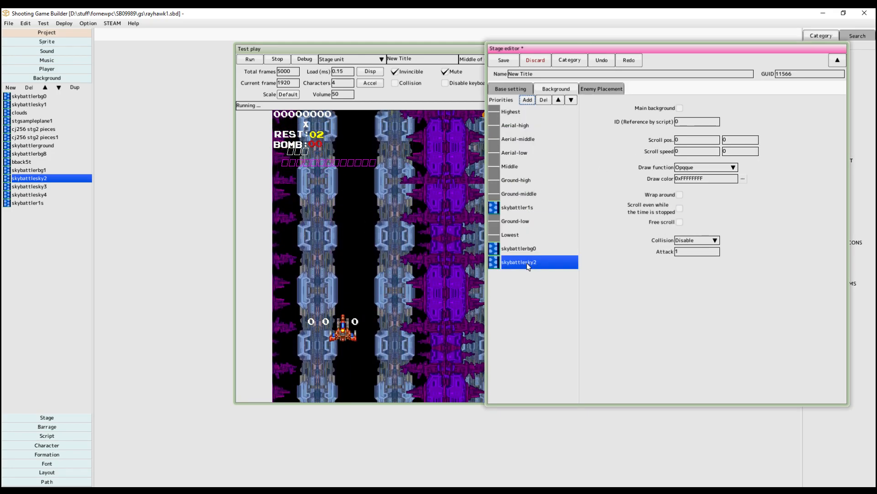
- Raise skybattlesky2 above the Highest priority and test-play the stage
click(558, 100)
click(558, 100)
click(558, 99)
click(558, 100)
click(558, 100)
click(558, 100)
click(558, 99)
click(558, 100)
click(558, 99)
click(558, 100)
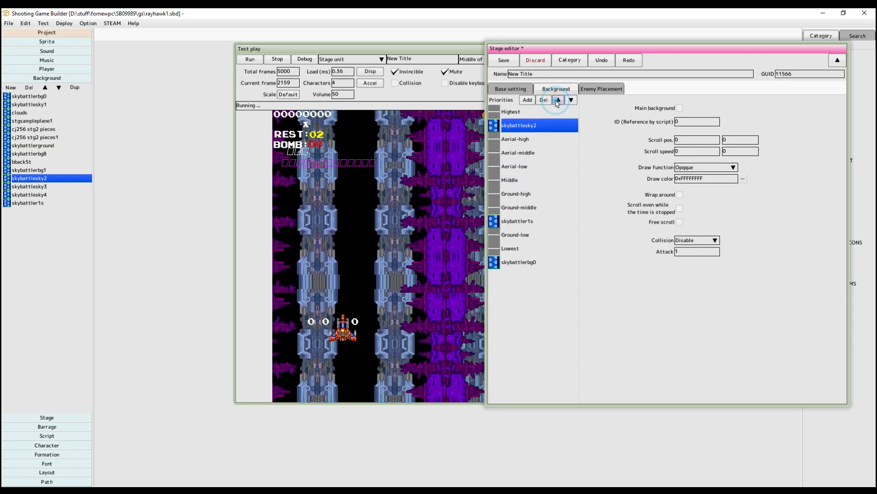
click(558, 100)
click(256, 60)
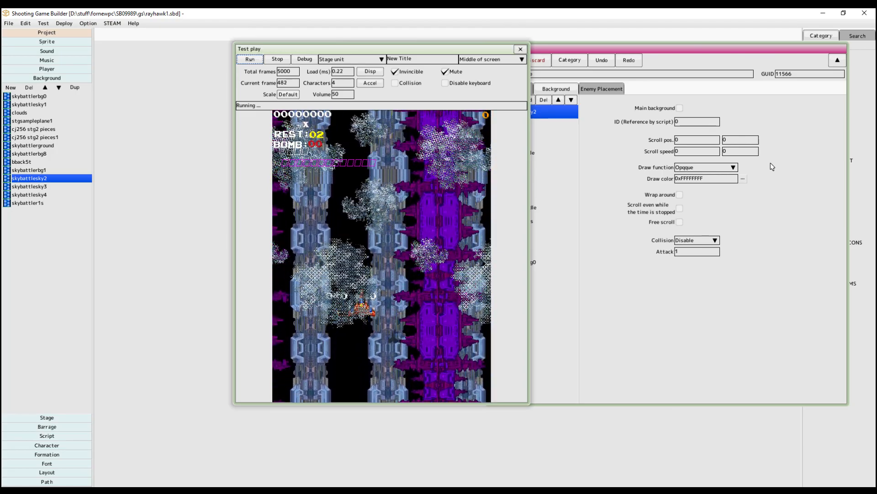
- Set skybattlesky2's vertical scroll speed to 300, enable Wrap around and test-play the stage
click(736, 151)
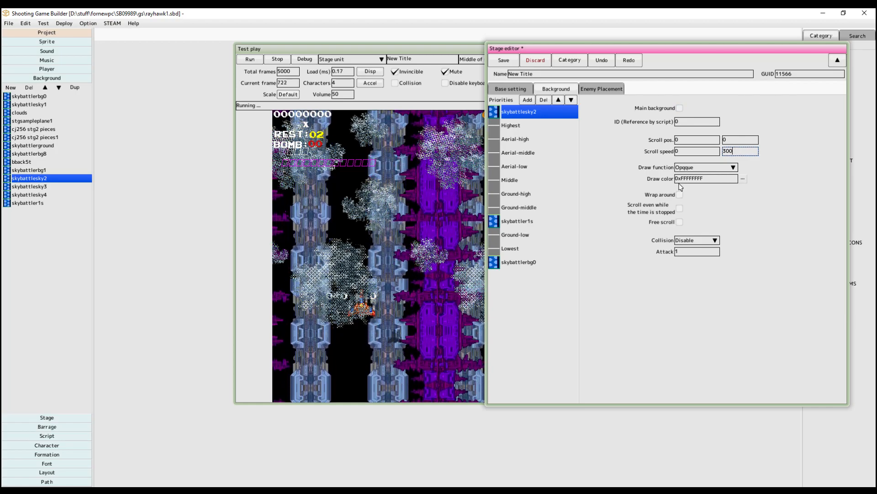
click(680, 195)
click(250, 58)
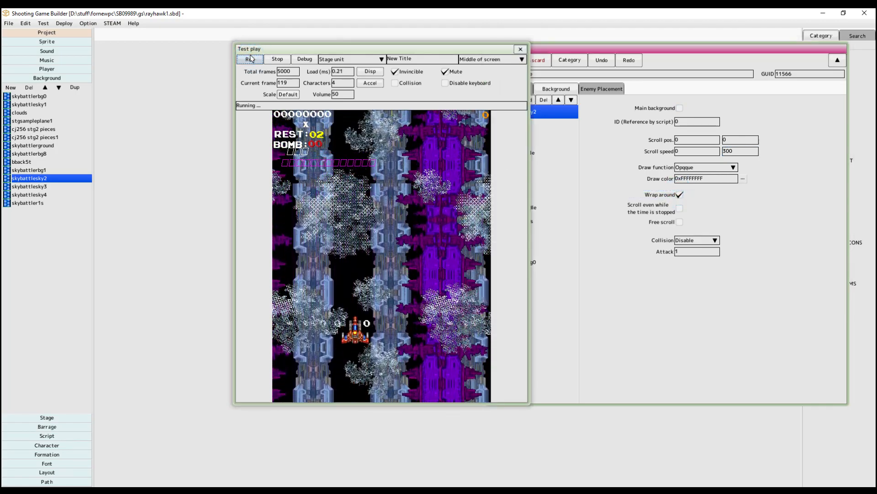
- Set the vertical scroll speed of skybattlesky2 to 500 and test-play the stage, flying the ship right and left
click(740, 152)
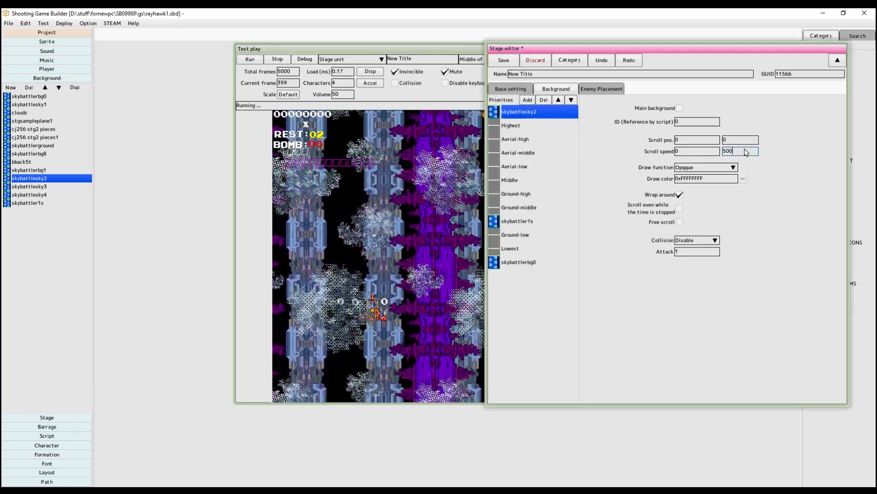
click(250, 59)
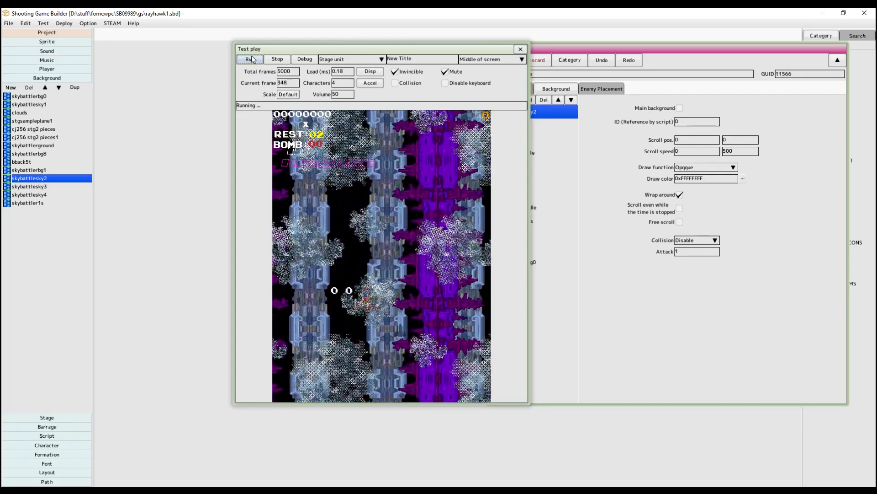
key(Right)
key(Left)
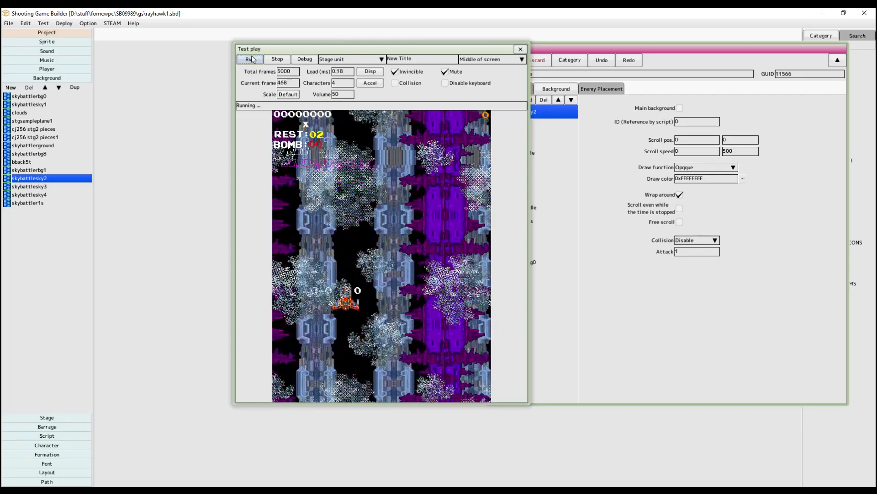
- Review the scroll settings of the skybattlerbg0 and skybattler1s backgrounds in the stage
click(614, 255)
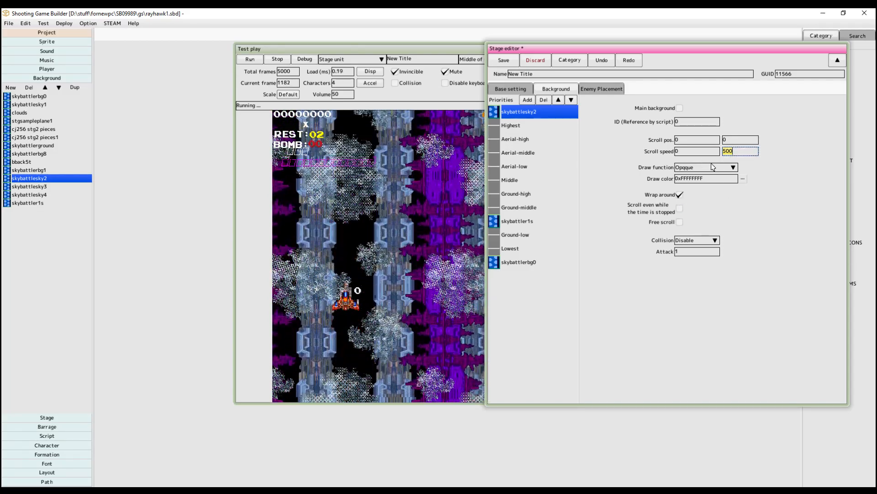
click(552, 260)
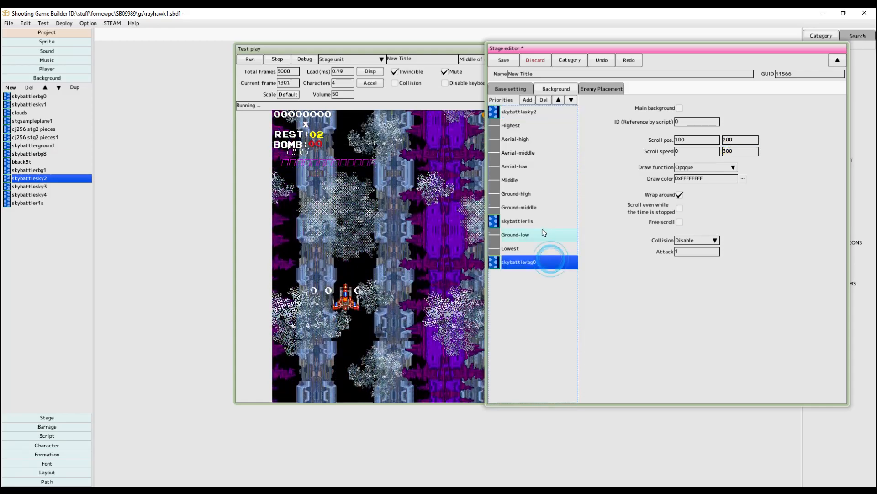
click(537, 221)
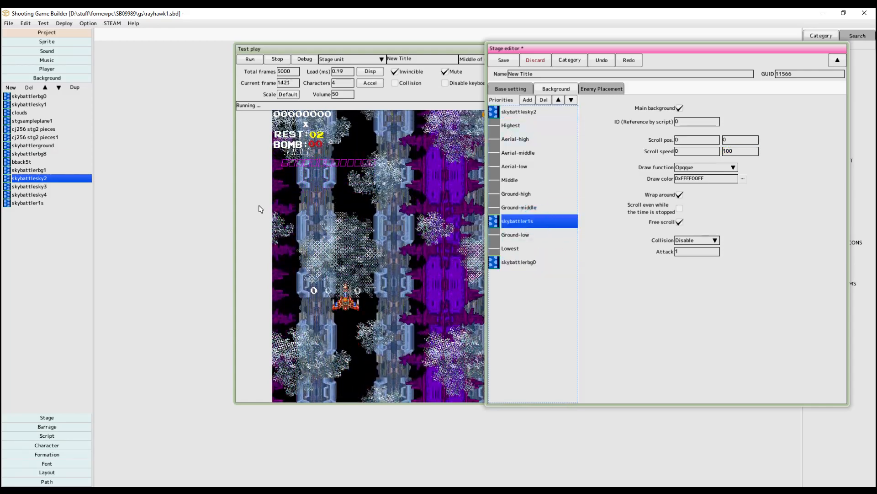